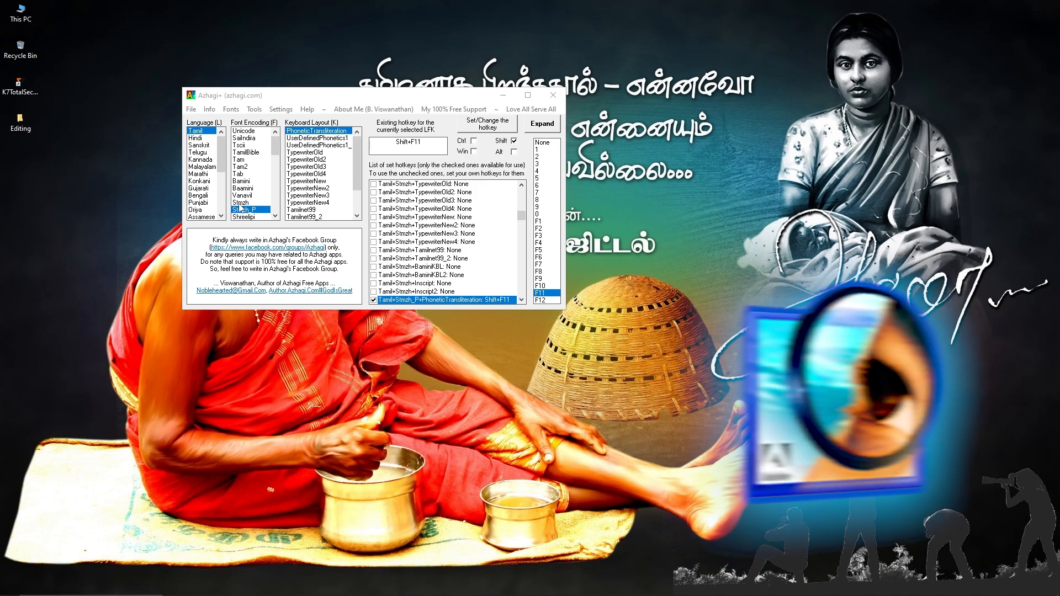
Select the Stmzh font encoding for Tamil in Azhagi+ and switch to Adobe Photoshop.
left_click(240, 204)
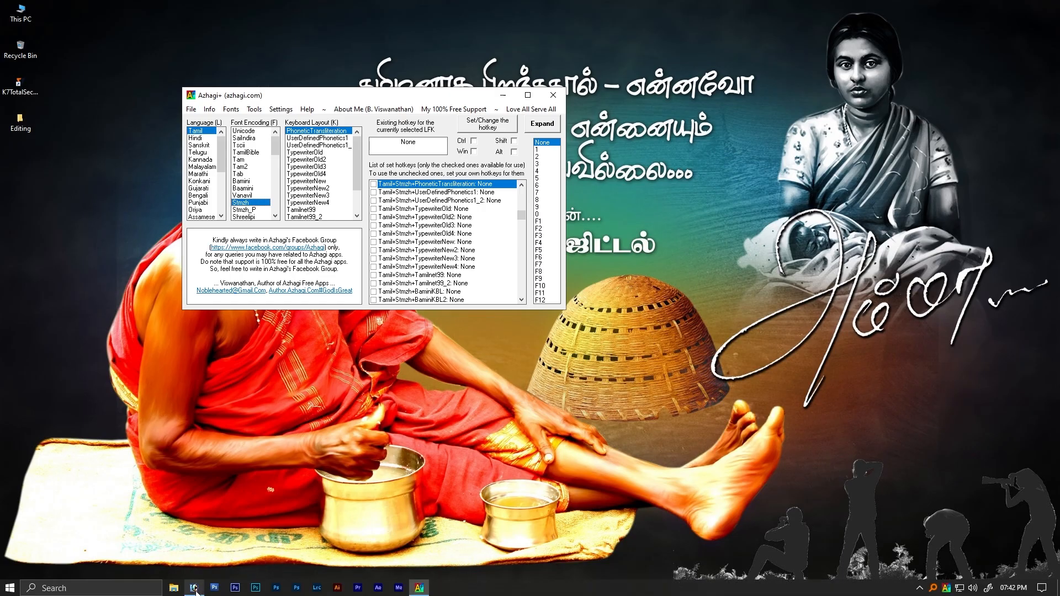
left_click(199, 590)
Add a new text layer reading "முருகன் துணை" below the question-mark text, replacing the trial characters.
left_click(36, 170)
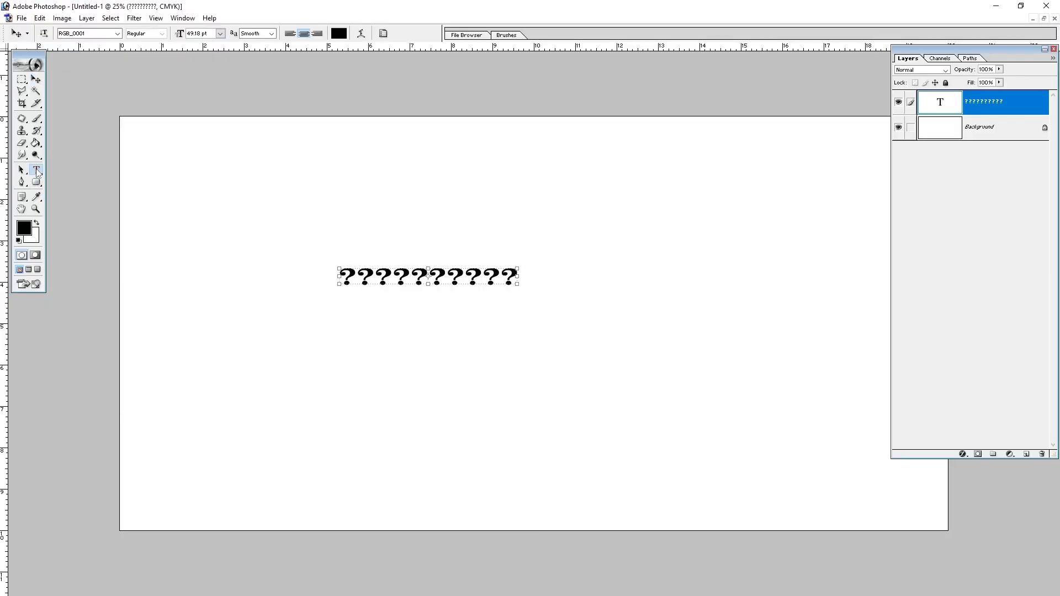
left_click(369, 409)
key("ctrl+v")
key("ctrl+v")
key("ctrl+v")
key("ctrl+a")
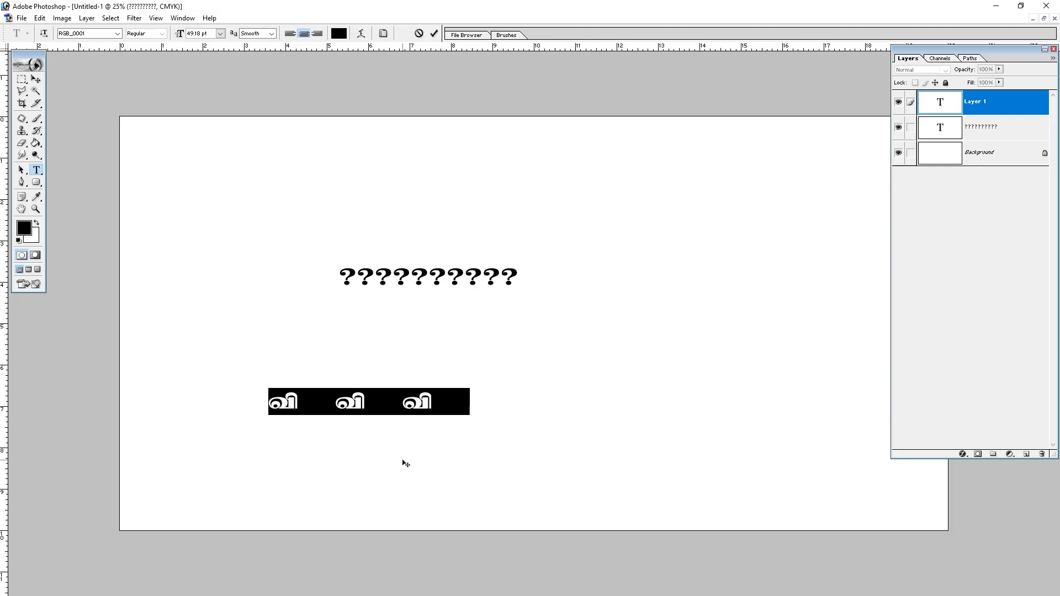
type("முரு")
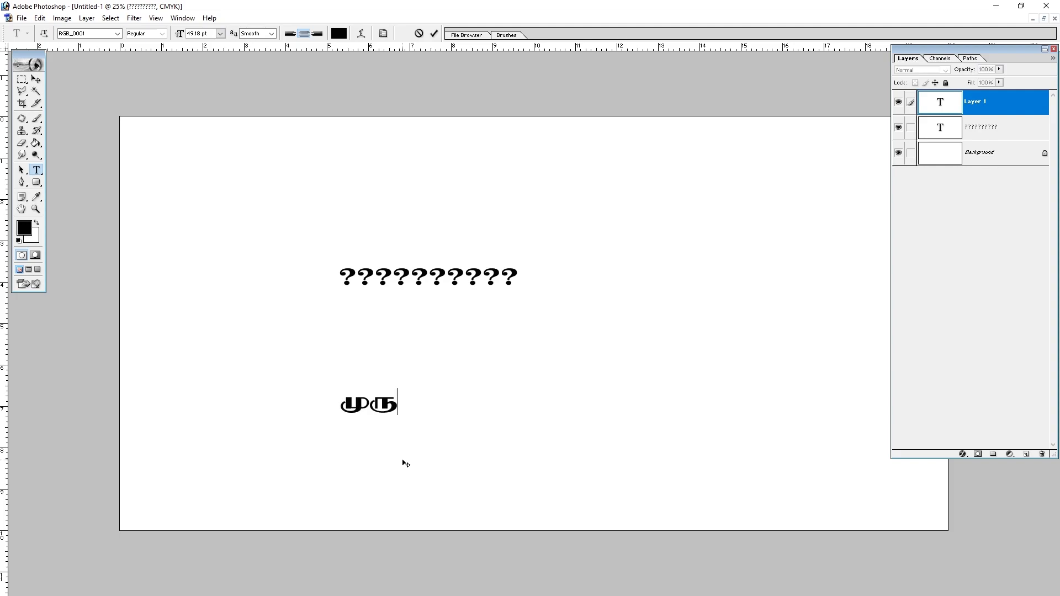
type("கன் துணை")
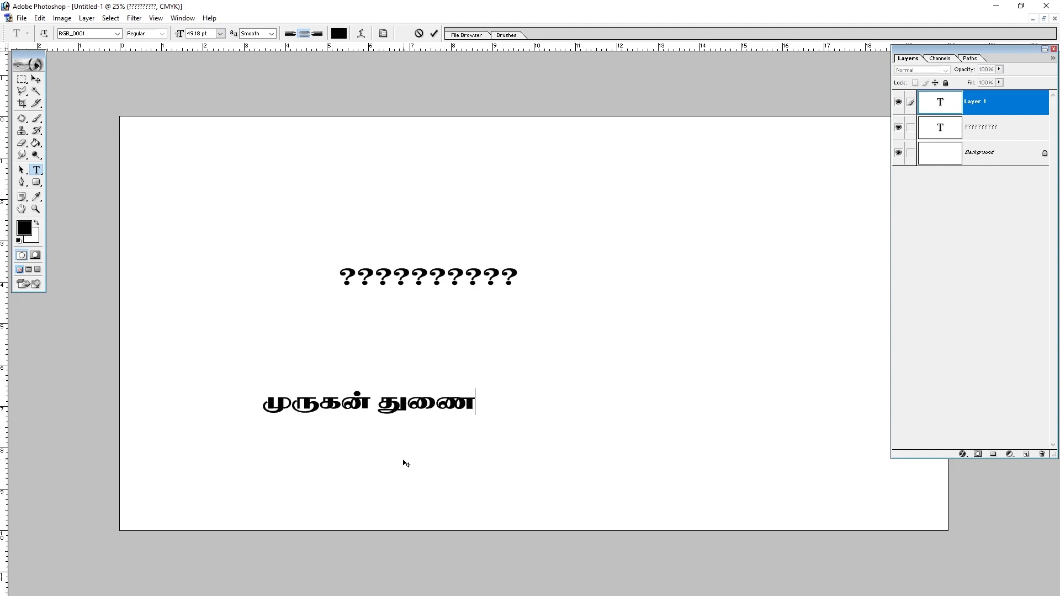
Hide the rulers and move the Tamil text line slightly up and to the right on the canvas.
left_click(35, 81)
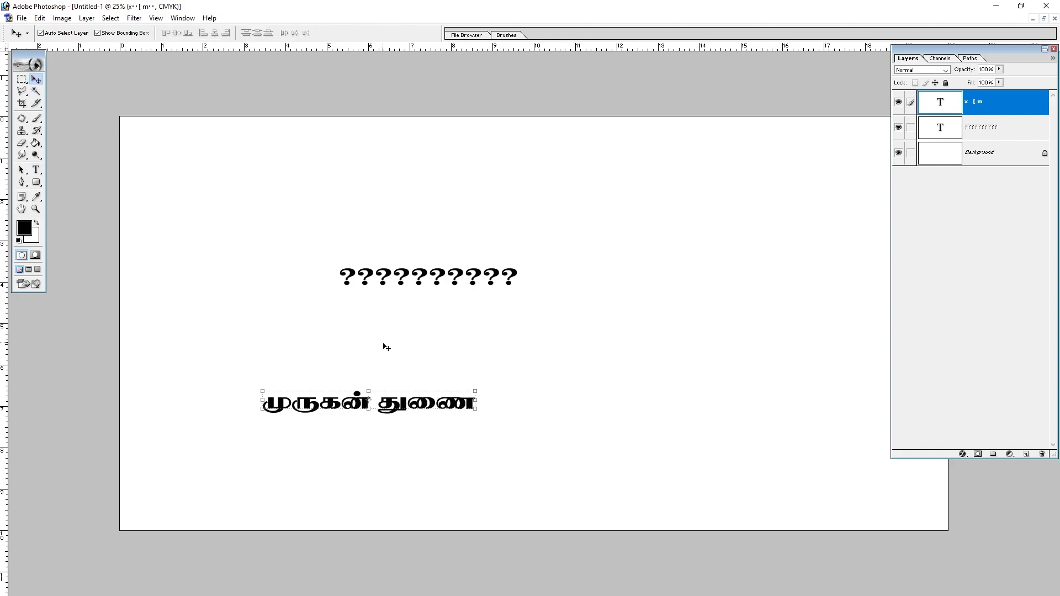
left_click_drag(395, 409, 396, 351)
key("Escape")
key("ctrl+r")
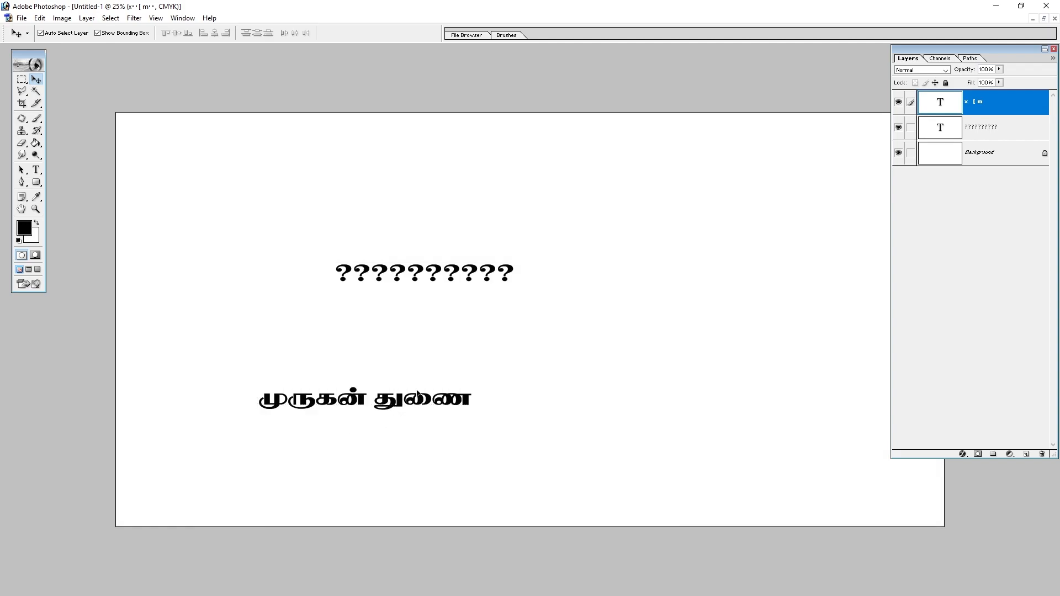
left_click_drag(408, 401, 436, 379)
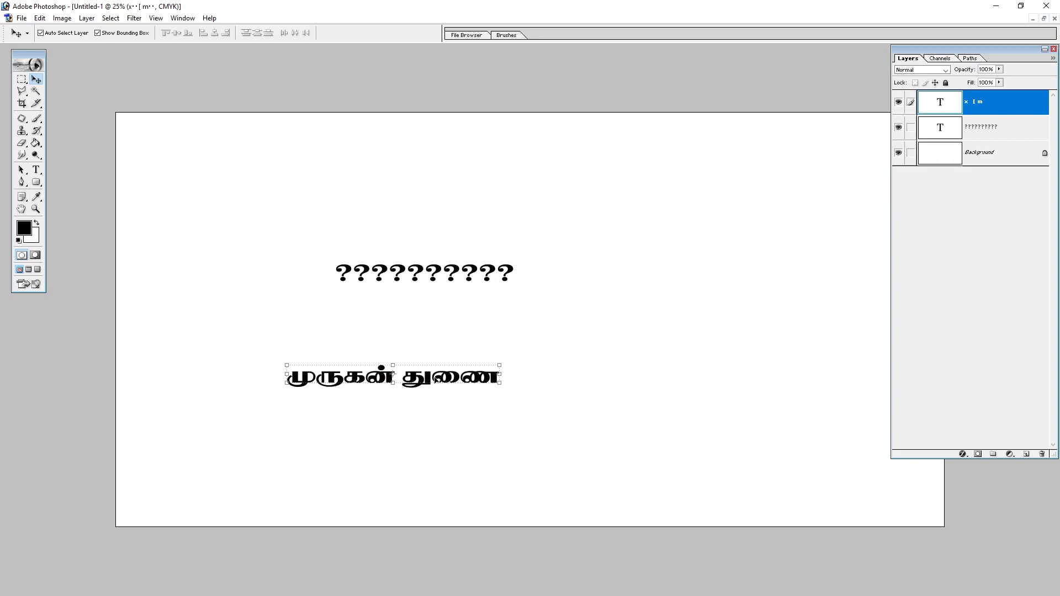
Close the text document without saving and open 30X10 - 10, agreeing to discard the unknown layer data.
key("ctrl+w")
key("n")
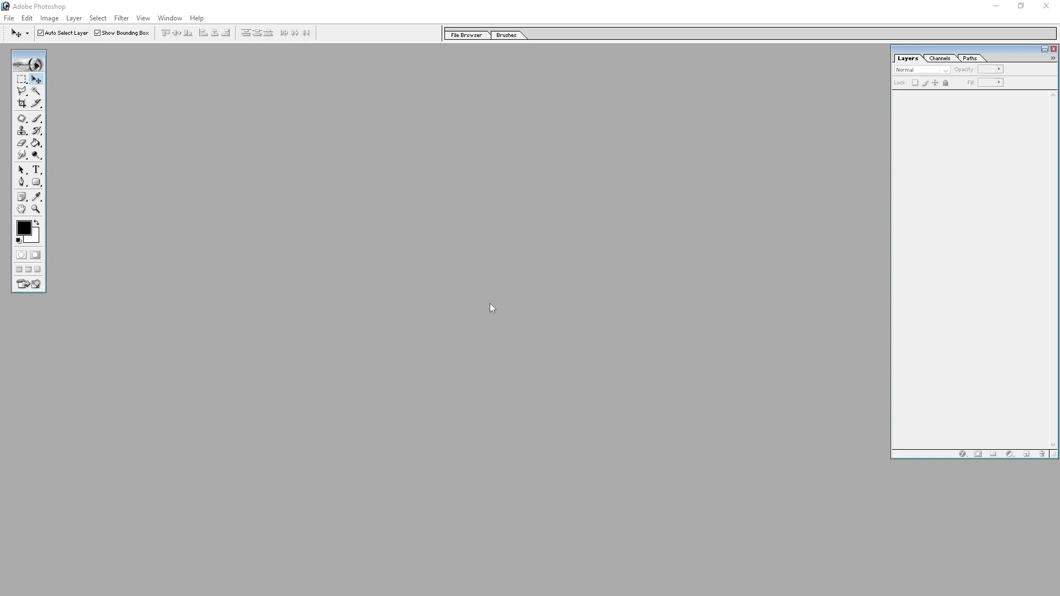
key("ctrl+o")
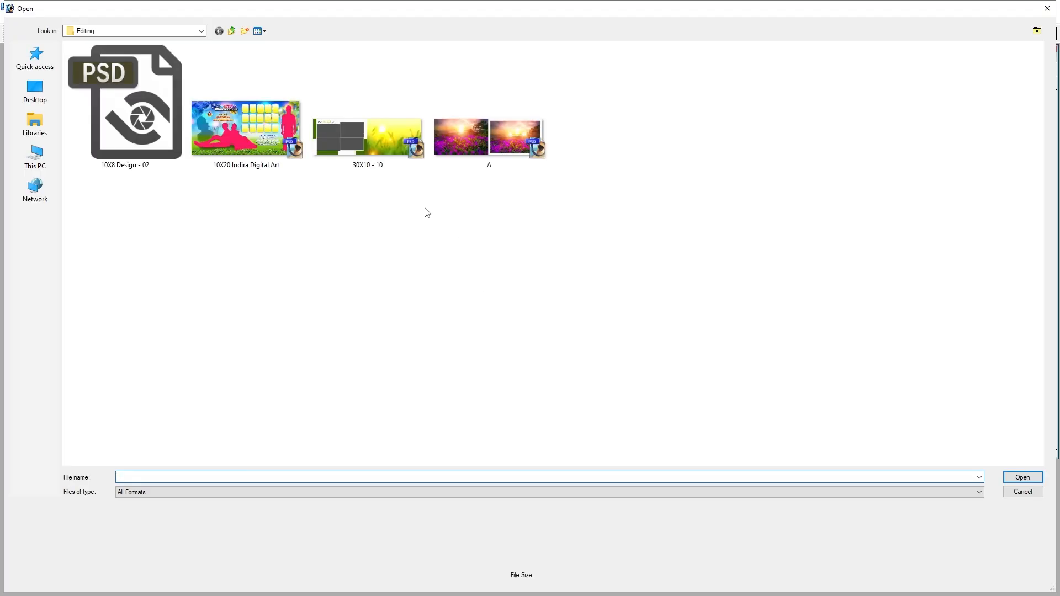
double_click(358, 140)
left_click(503, 228)
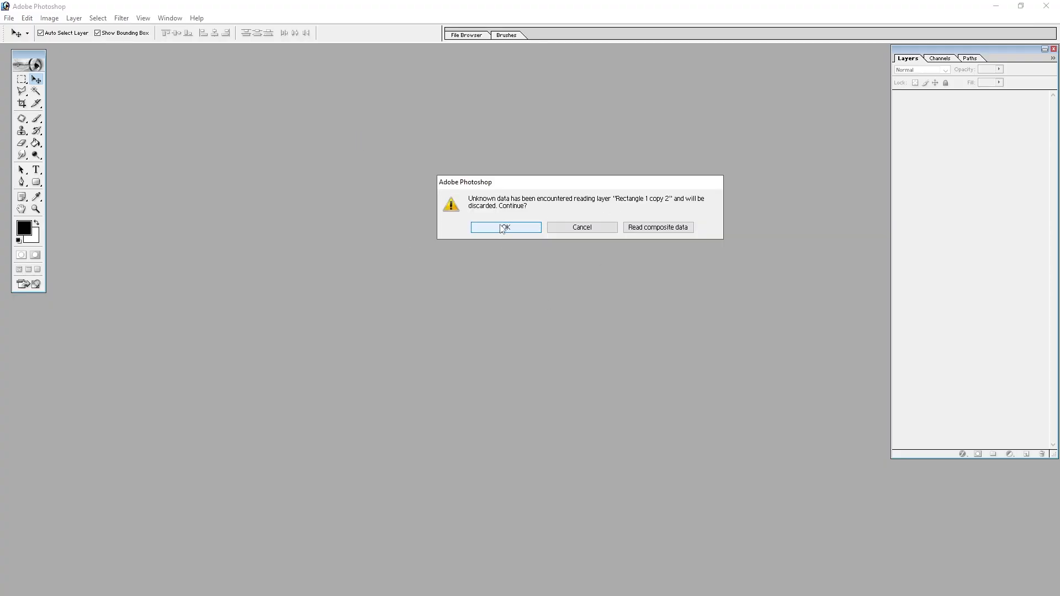
Maximize the album spread's document window and show the rulers.
left_click_drag(478, 51, 513, 123)
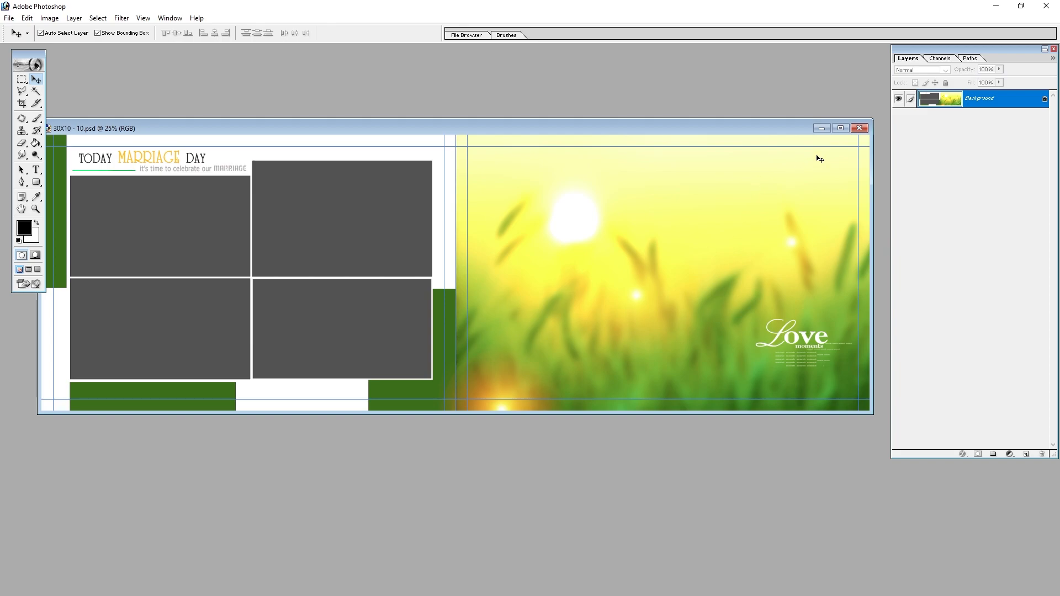
left_click(841, 128)
key("Tab")
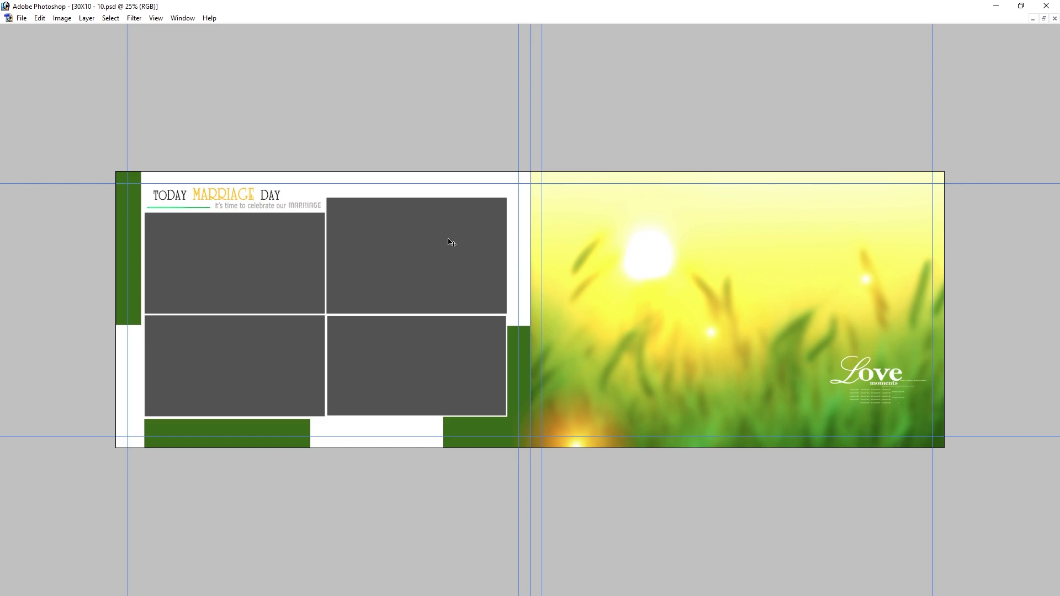
key("ctrl+r")
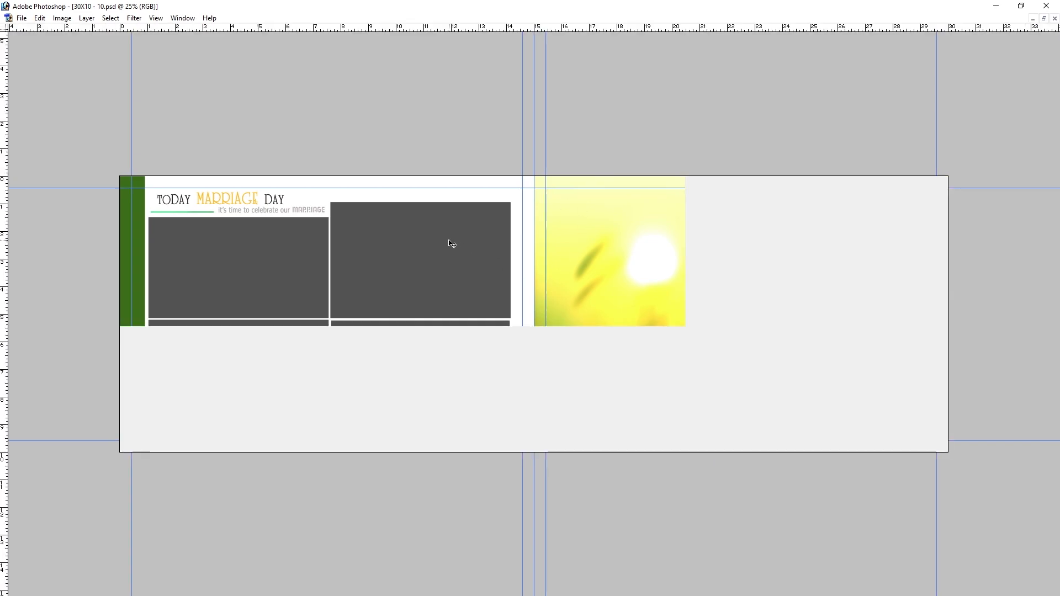
key("Tab")
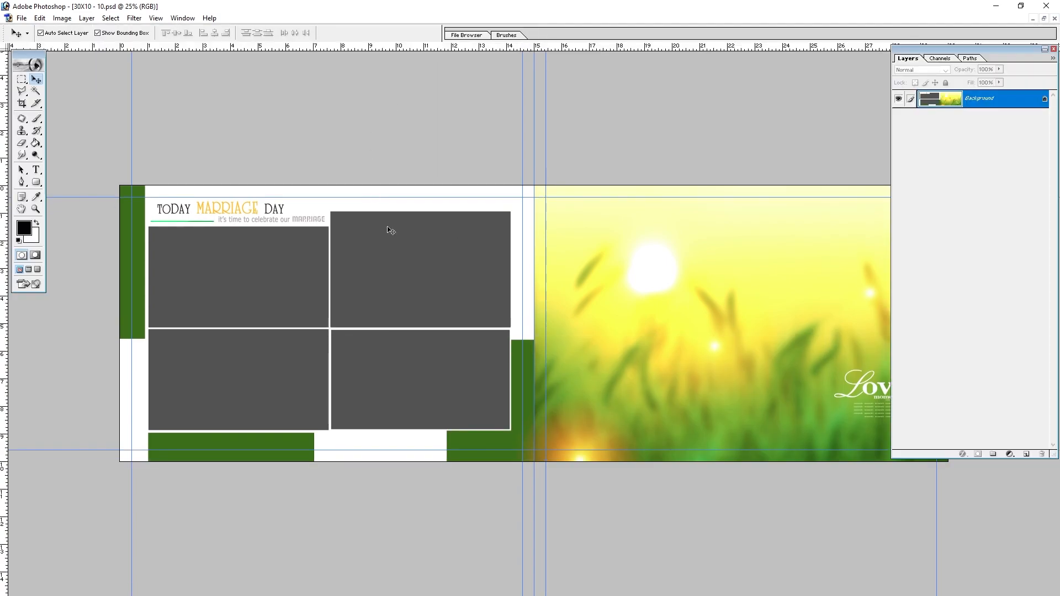
Place vertical guides on the spread at about 7.3, 11, 17 and 27 inches.
left_click_drag(3, 392, 870, 388)
left_click_drag(3, 367, 424, 372)
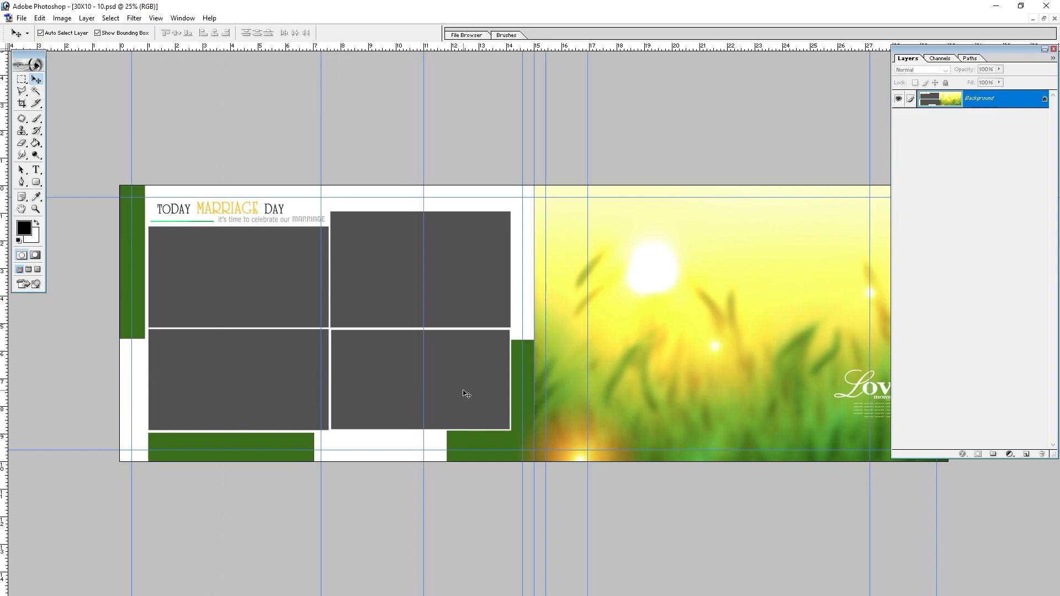
key("Tab")
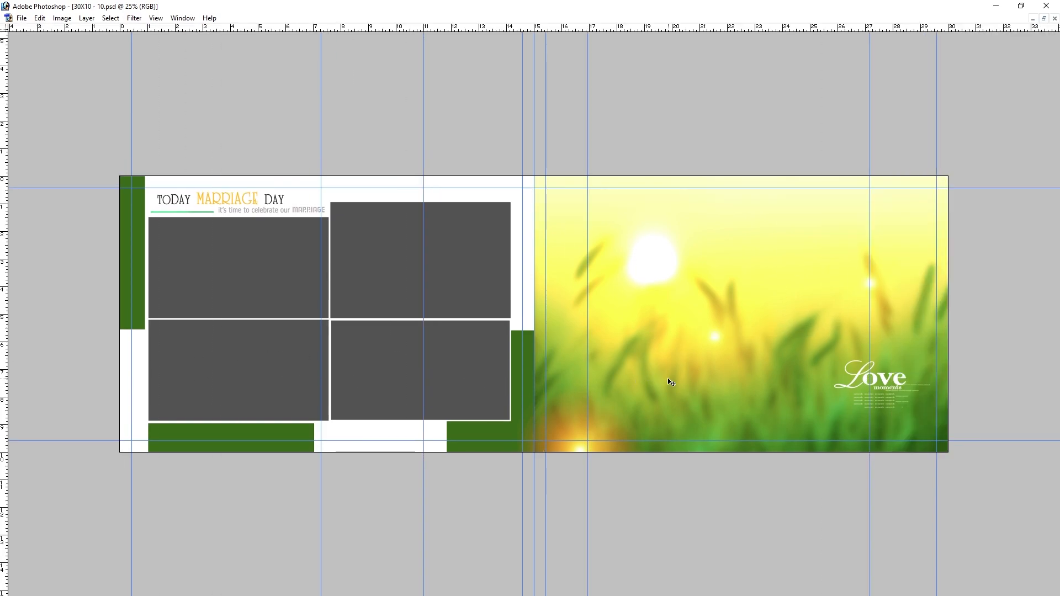
key("Tab")
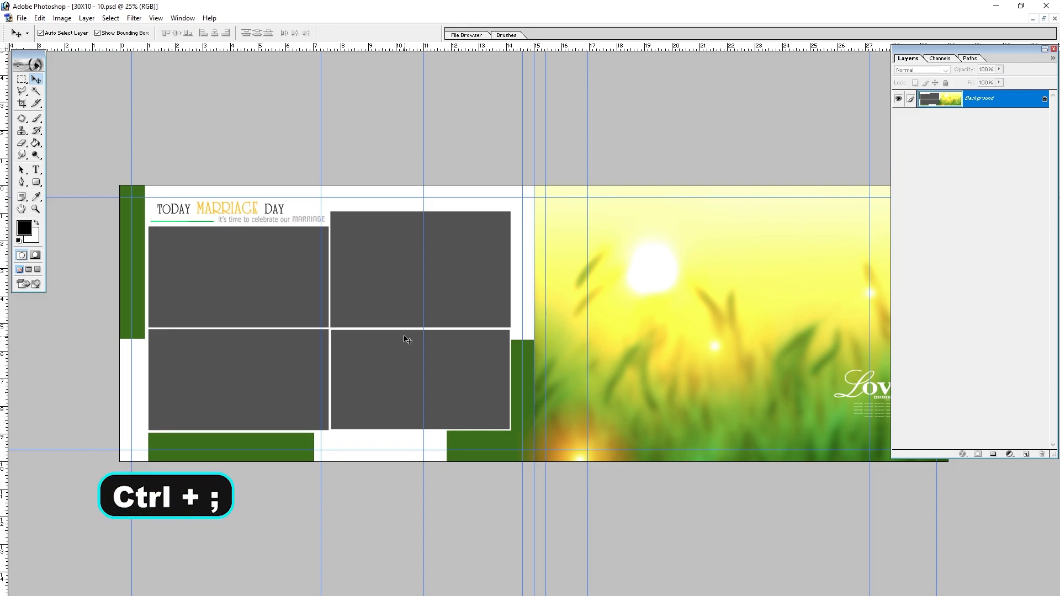
Toggle the guides' display off and on, and clear all guides from the spread.
key("ctrl+apostrophe")
key("ctrl+apostrophe")
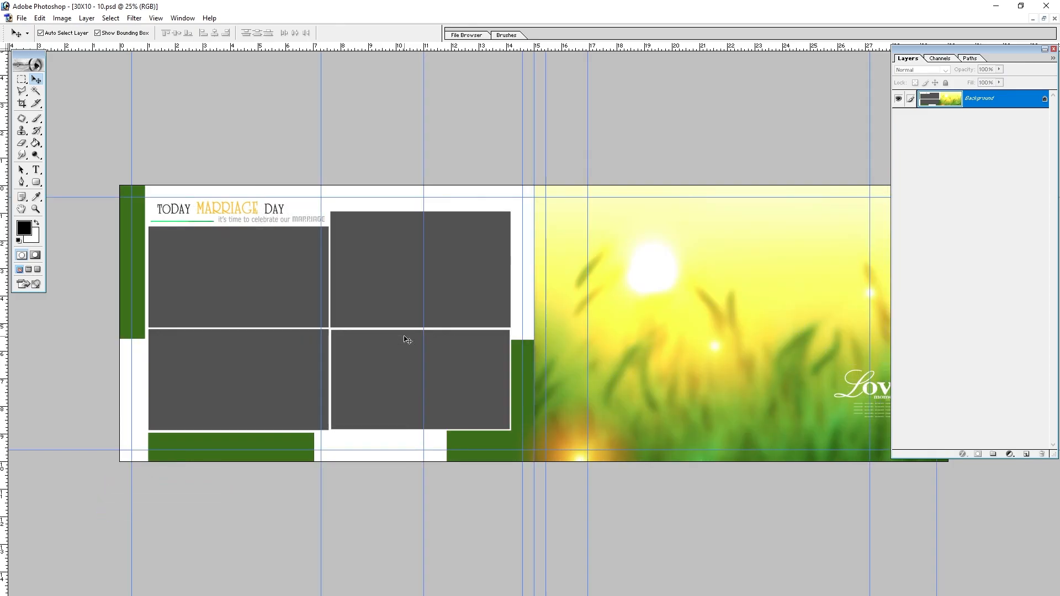
key("ctrl+semicolon")
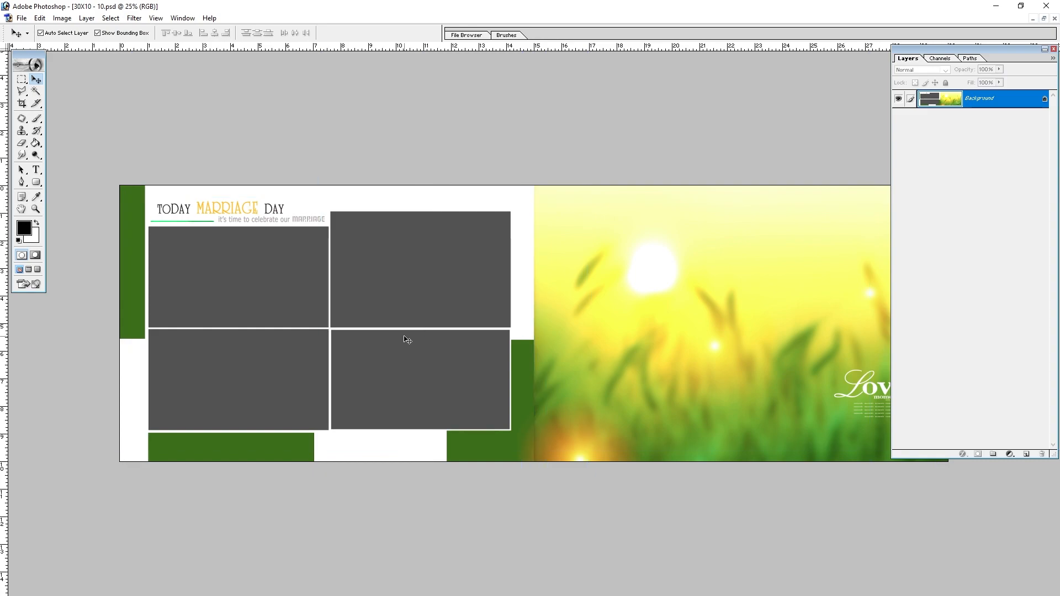
key("ctrl+semicolon")
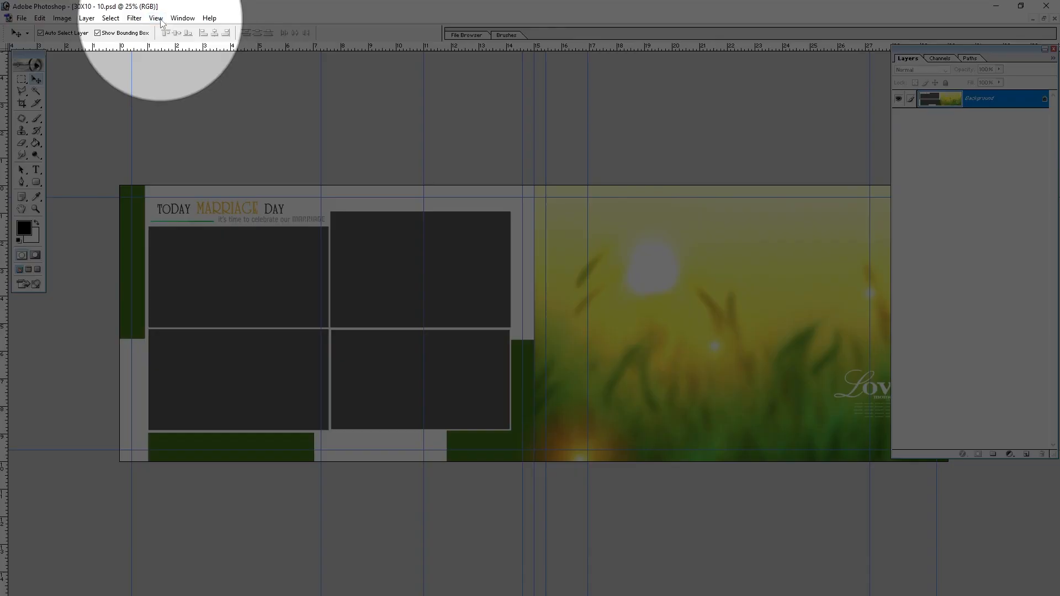
left_click(159, 19)
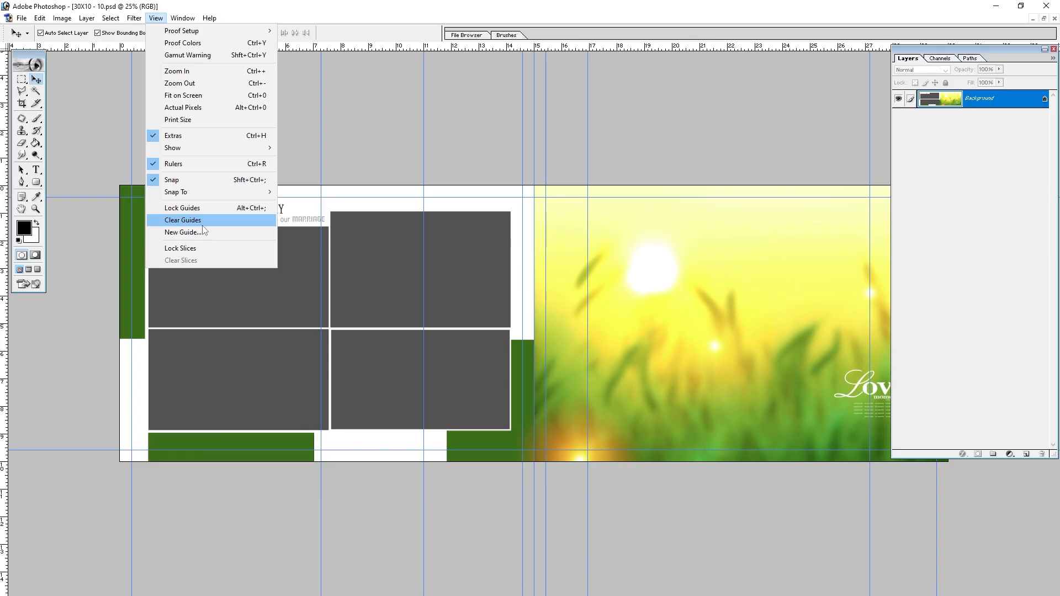
left_click(202, 225)
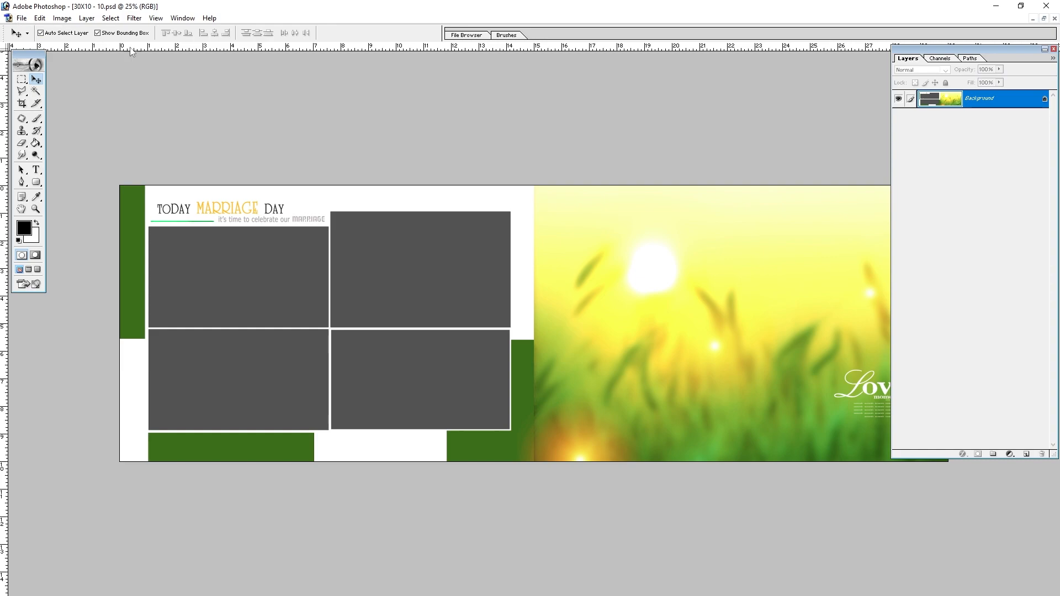
Place vertical guides at about 0.9, 16.6, 17 and 22 inches and a horizontal one near the upper edge, and clear them all.
left_click_drag(5, 442, 145, 428)
left_click_drag(329, 49, 357, 200)
left_click_drag(4, 569, 728, 547)
left_click_drag(3, 531, 587, 458)
left_click_drag(9, 456, 577, 408)
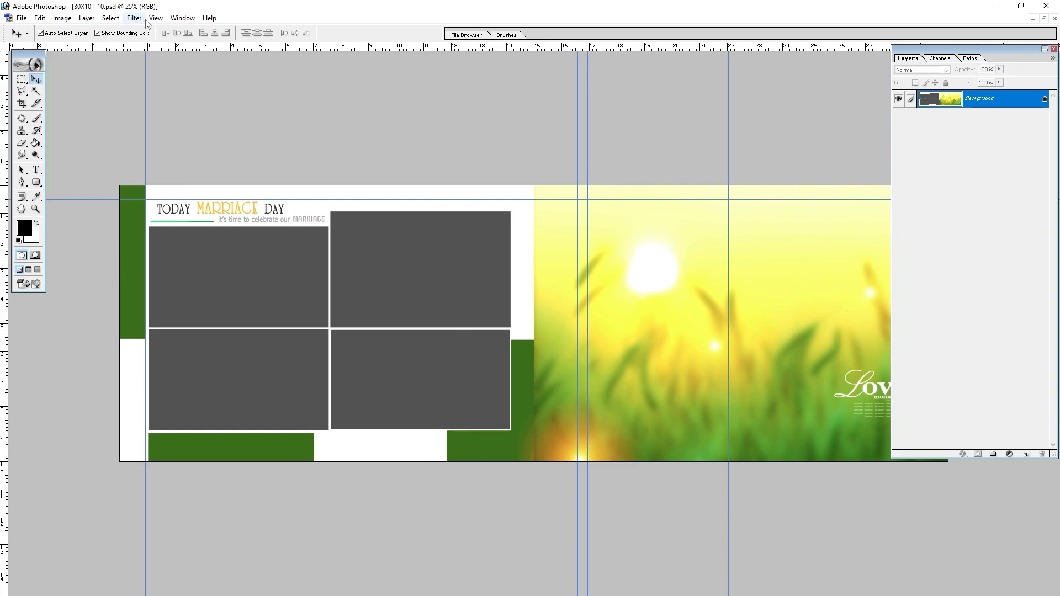
left_click(155, 18)
left_click(212, 220)
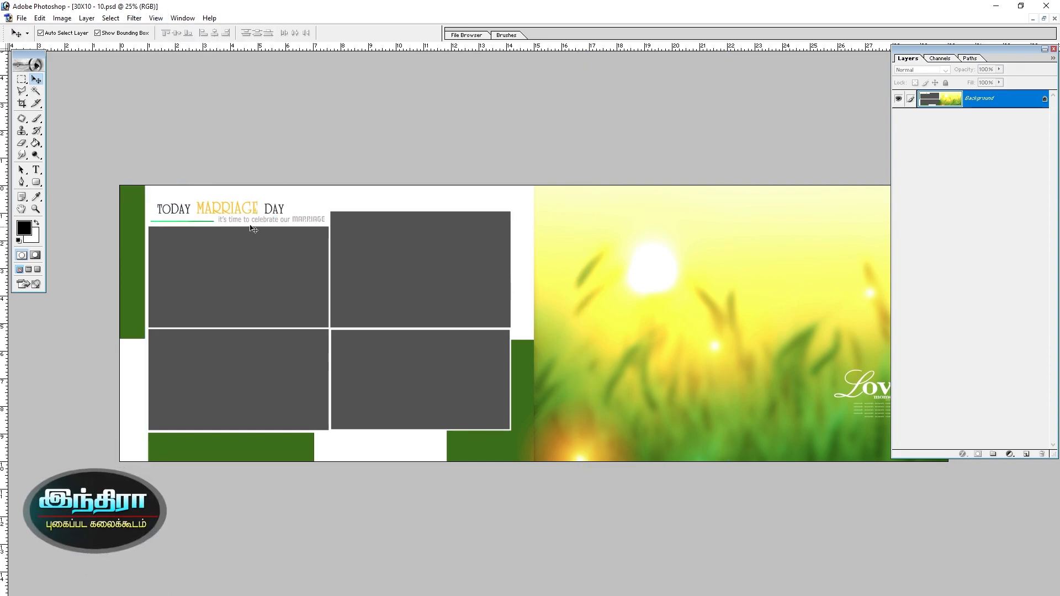
Create a new vertical guide at 50% of the spread's width.
left_click(160, 18)
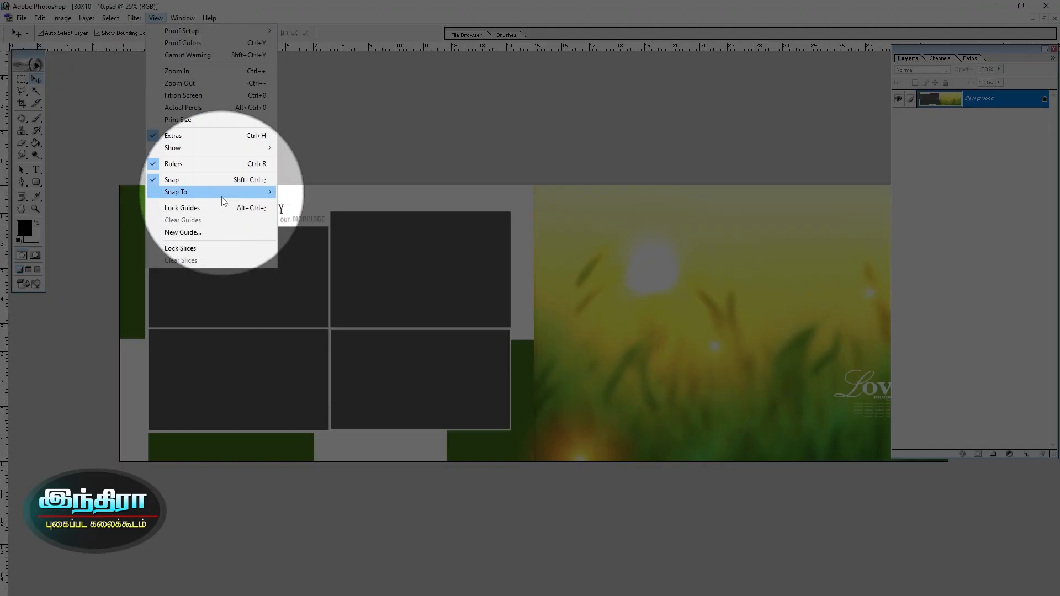
left_click(200, 232)
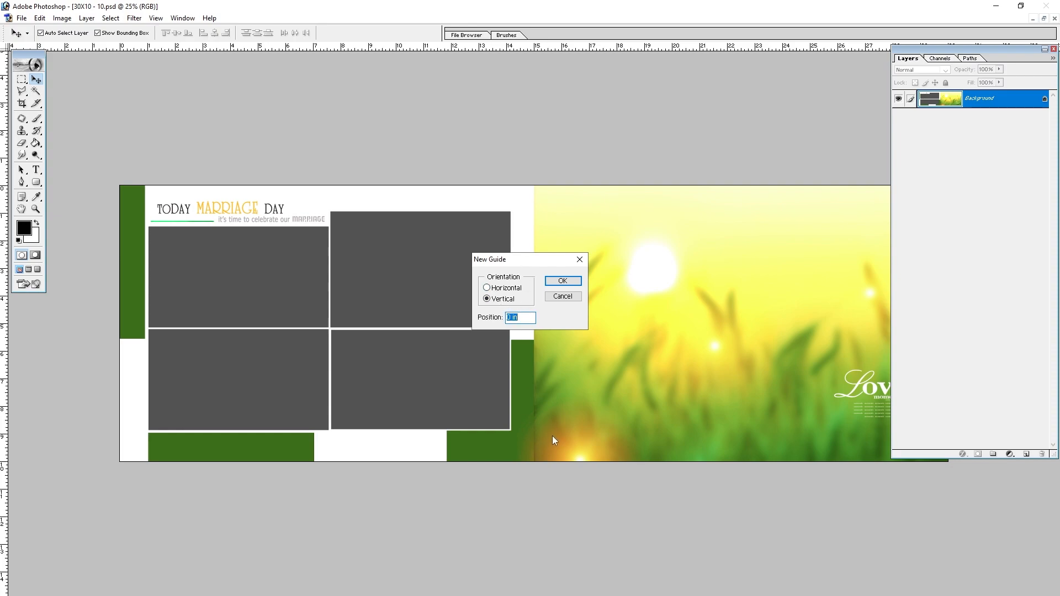
type("50%")
key("Return")
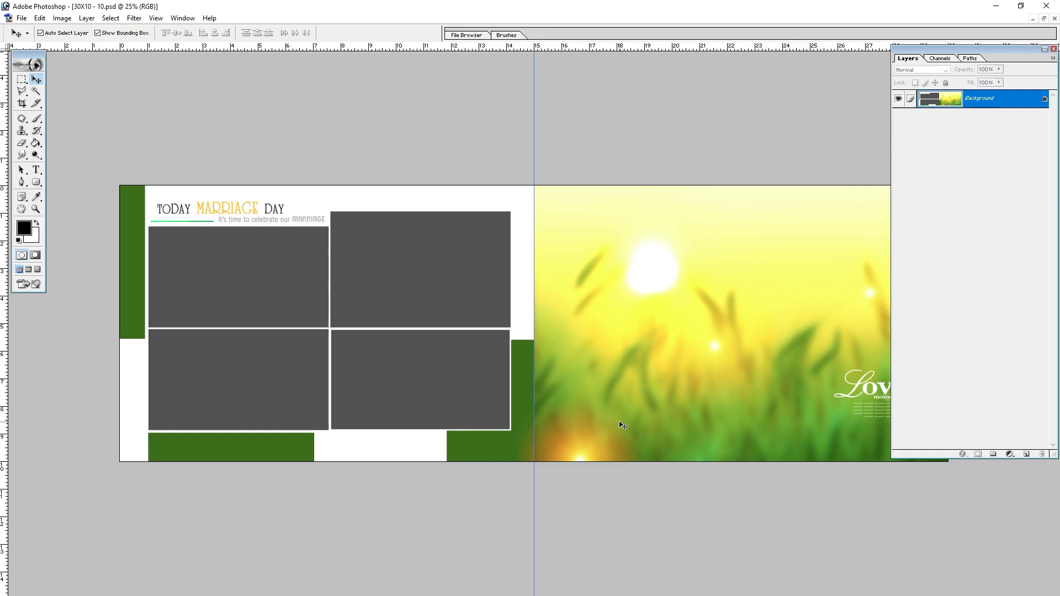
Create a new horizontal guide at 50% of the spread's height and hide the guides.
left_click(156, 18)
left_click(200, 236)
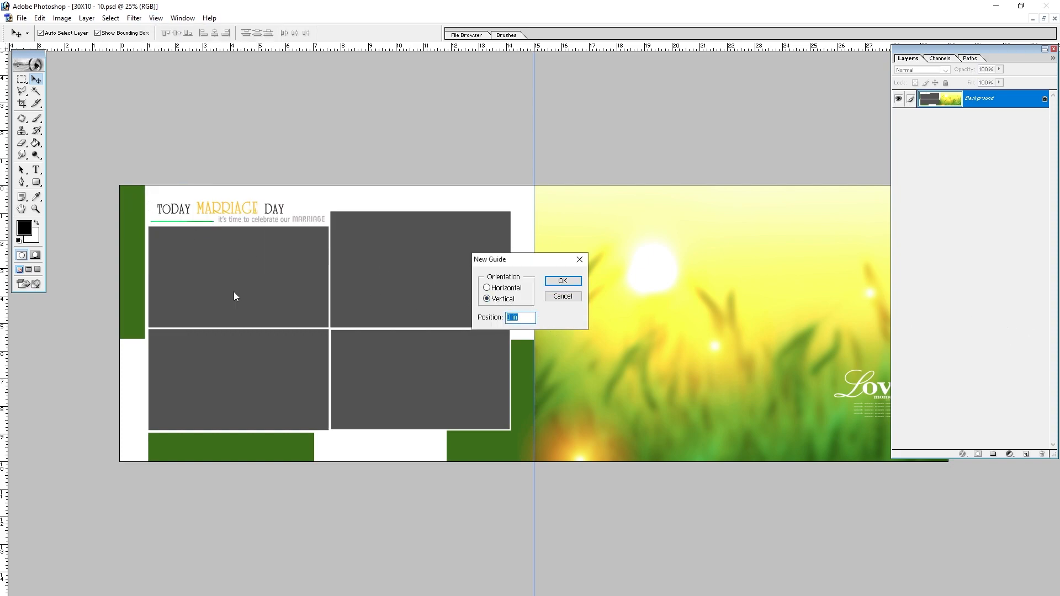
left_click(512, 288)
type("50%")
key("Return")
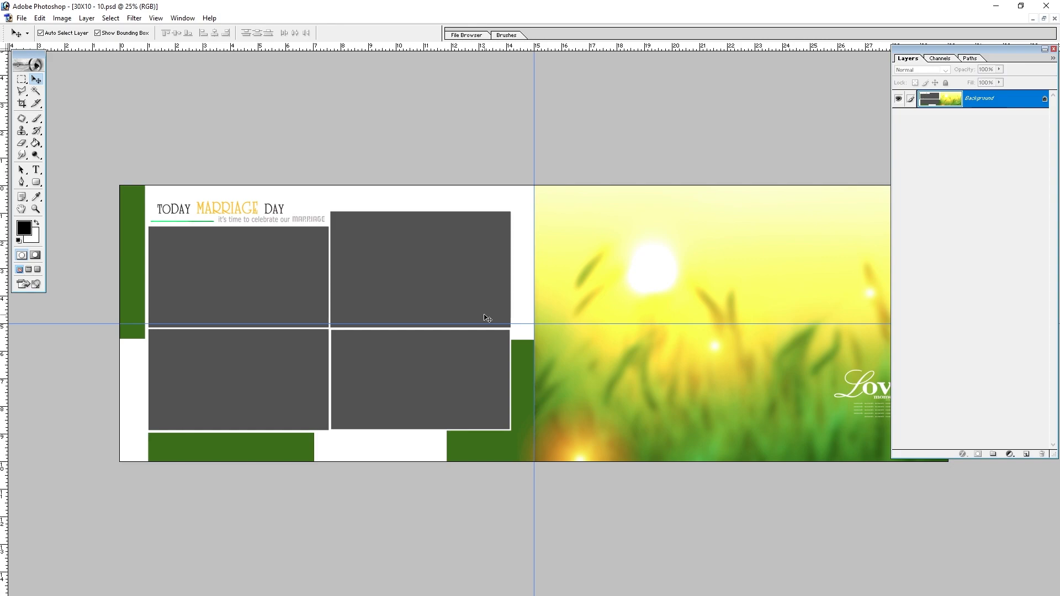
key("ctrl+h")
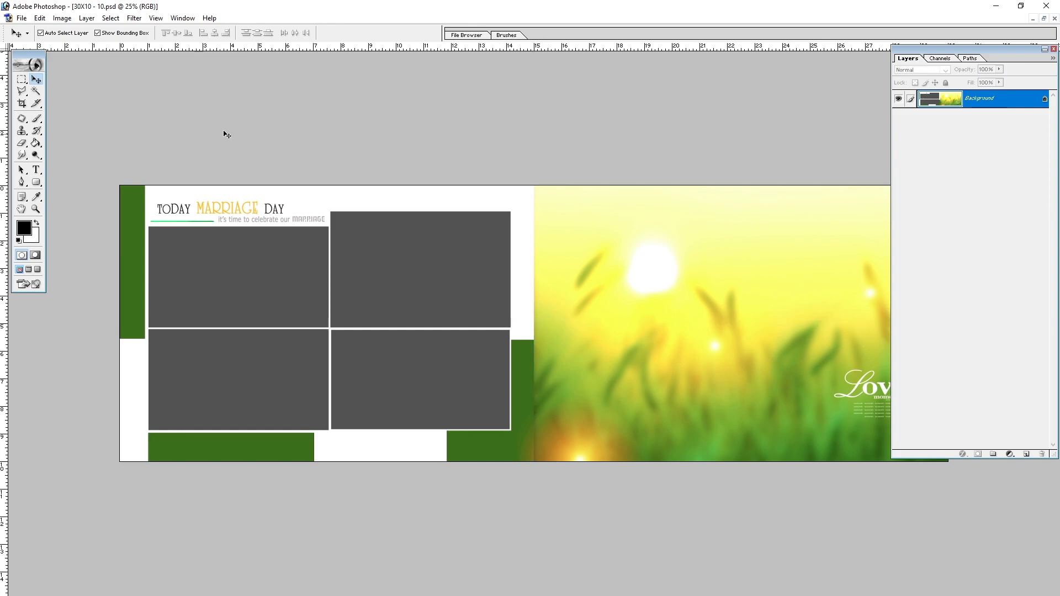
Change the ruler units to pixels.
right_click(413, 49)
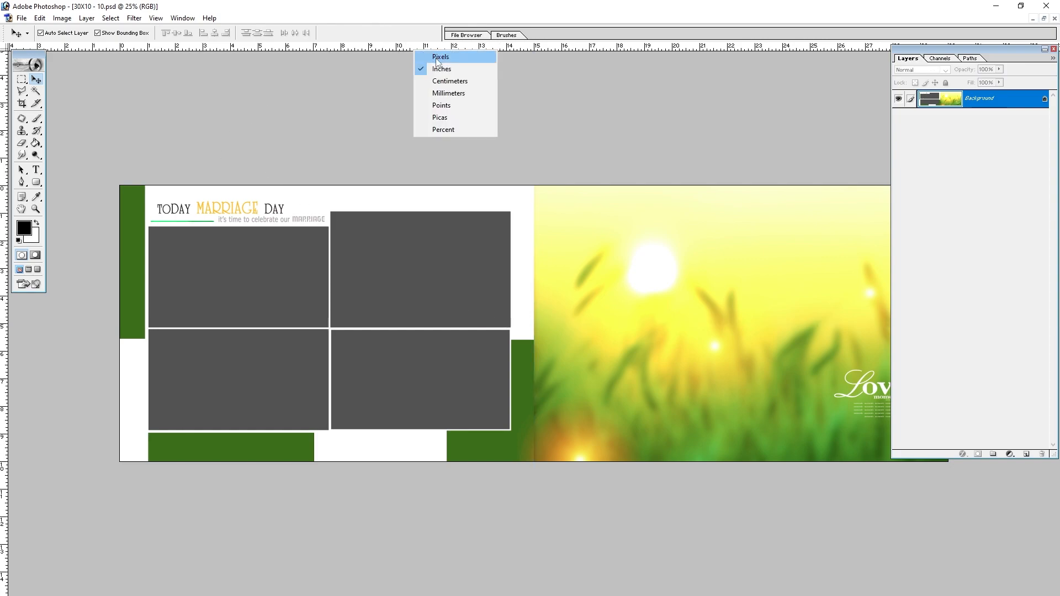
left_click(438, 59)
right_click(431, 49)
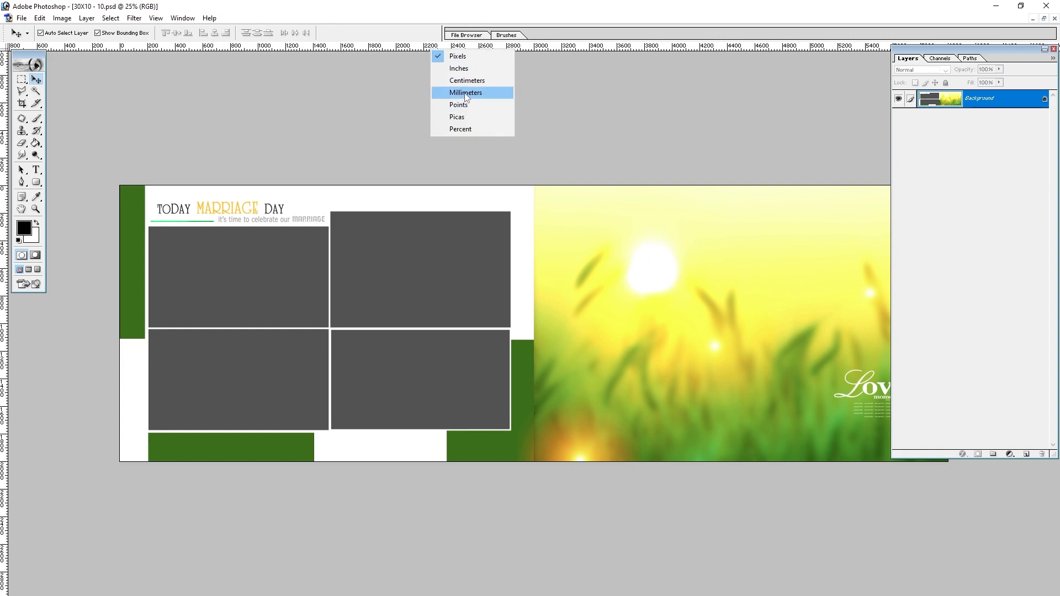
left_click(411, 47)
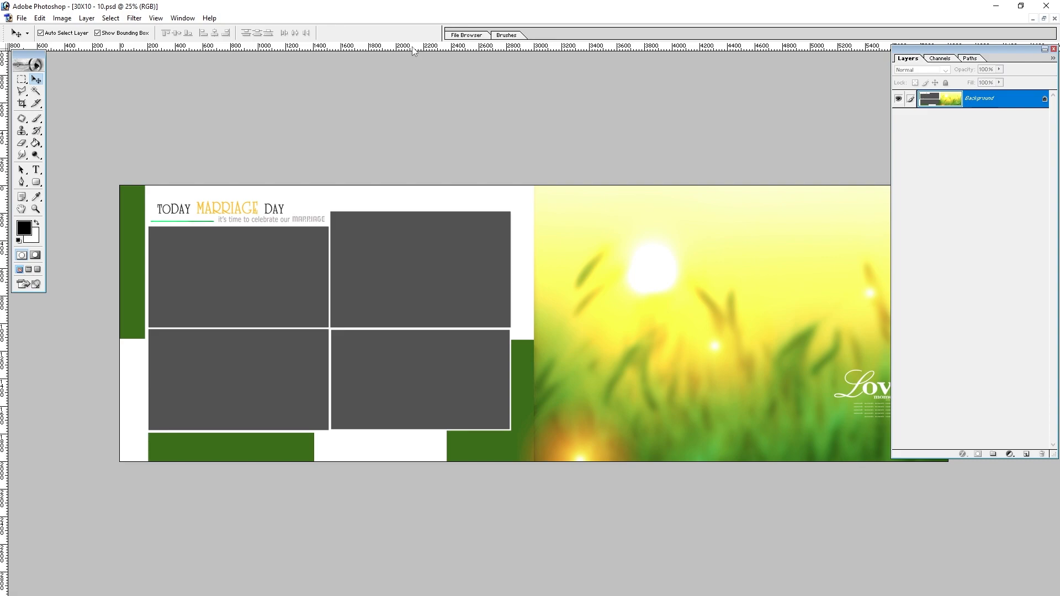
Check the spread's document width and height in inches in the Image Size settings, discarding any changes.
key("ctrl+alt+i")
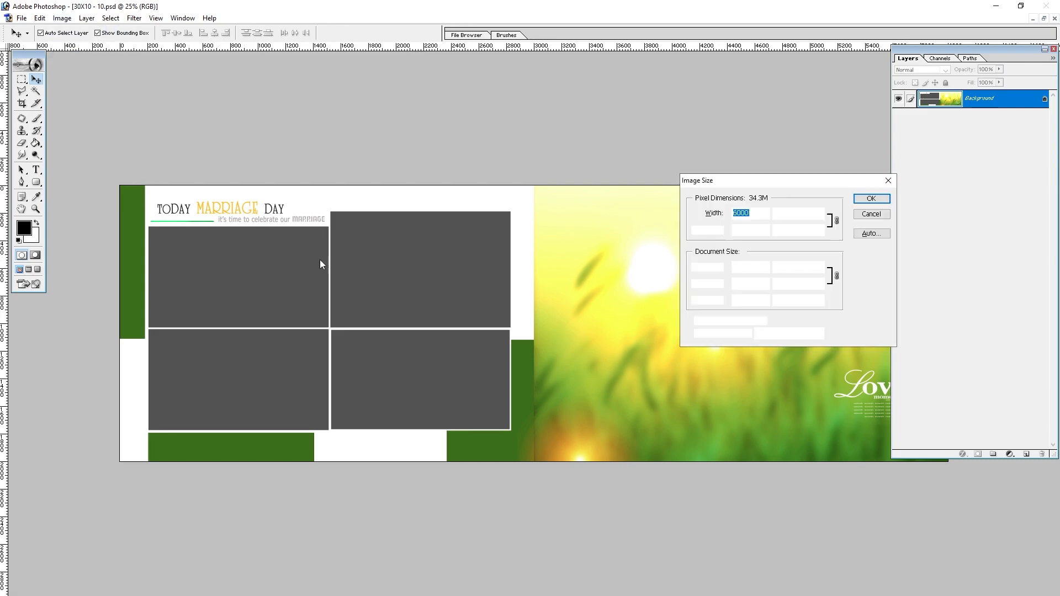
left_click(786, 269)
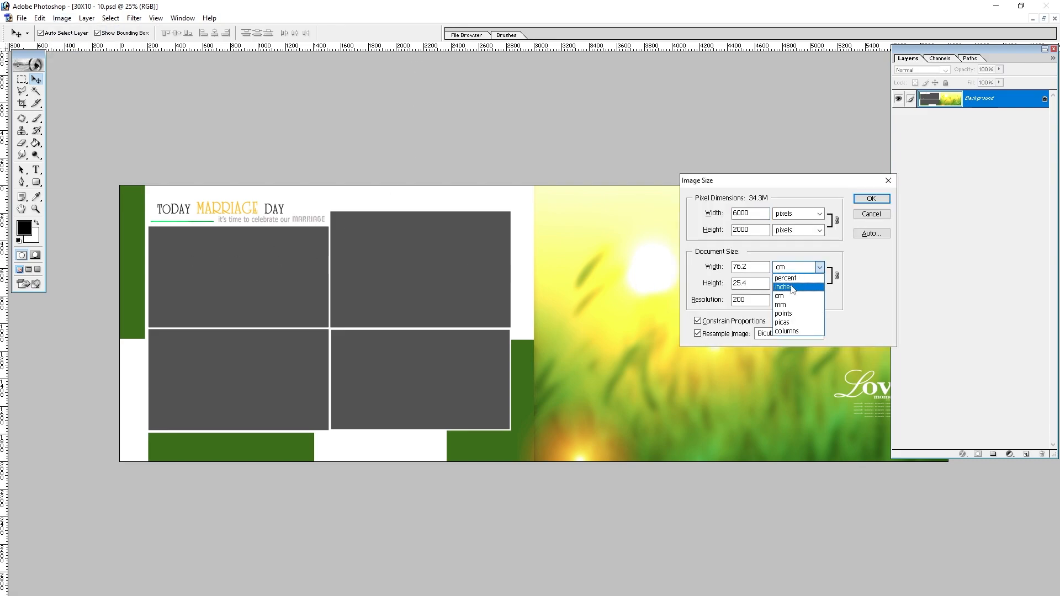
left_click(784, 287)
left_click(795, 283)
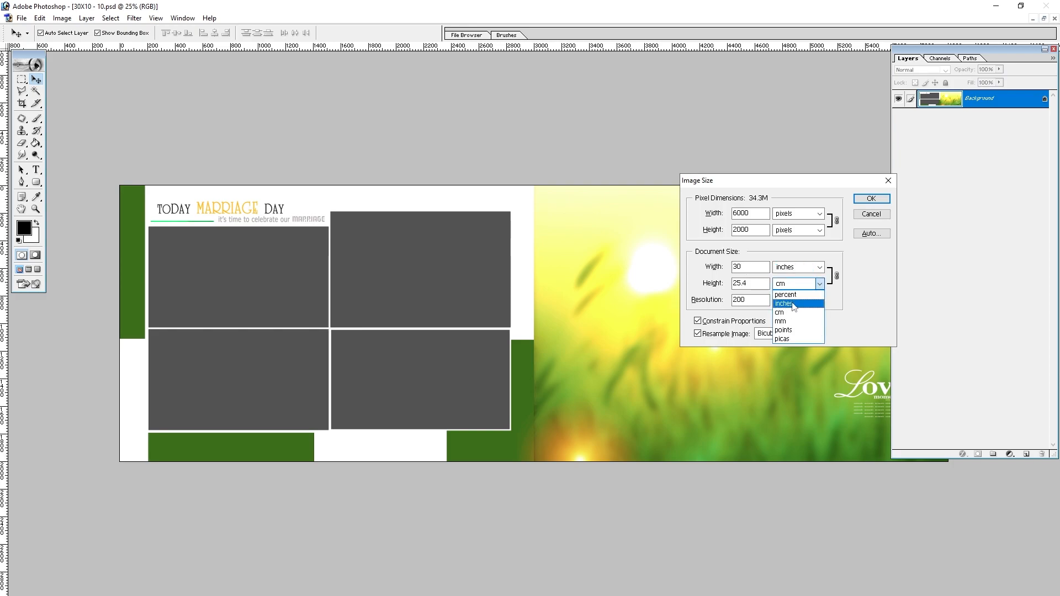
left_click(787, 303)
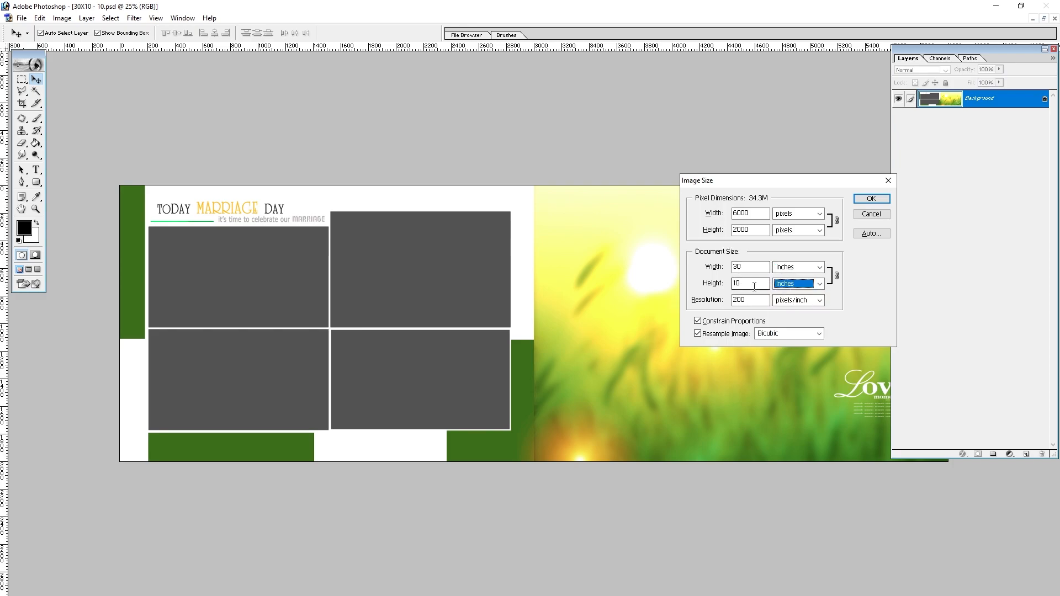
left_click(871, 214)
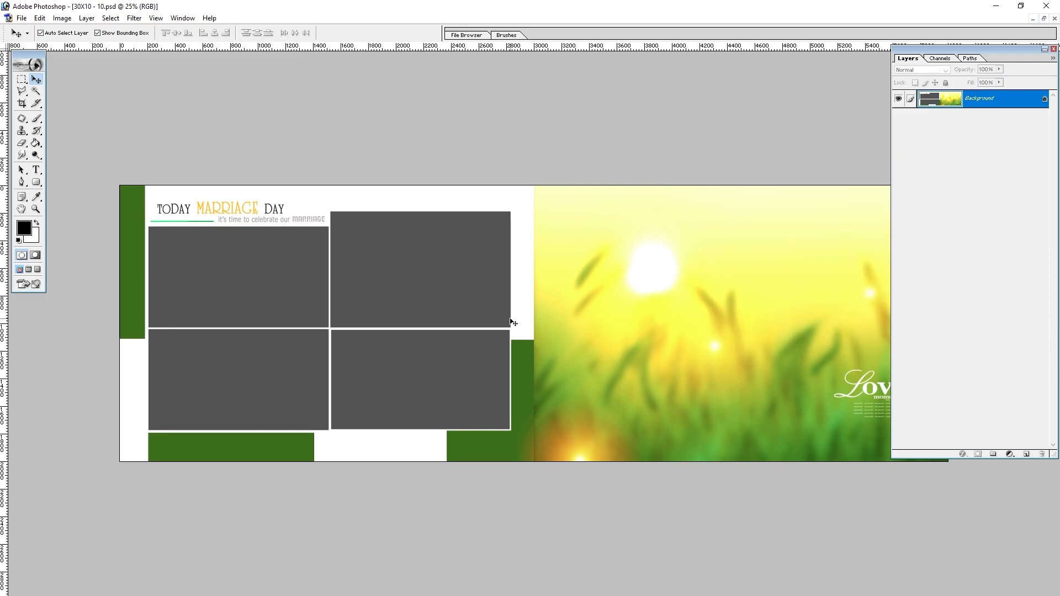
Change the ruler units from the ruler itself to Inches and toggle the guides' visibility twice.
right_click(441, 48)
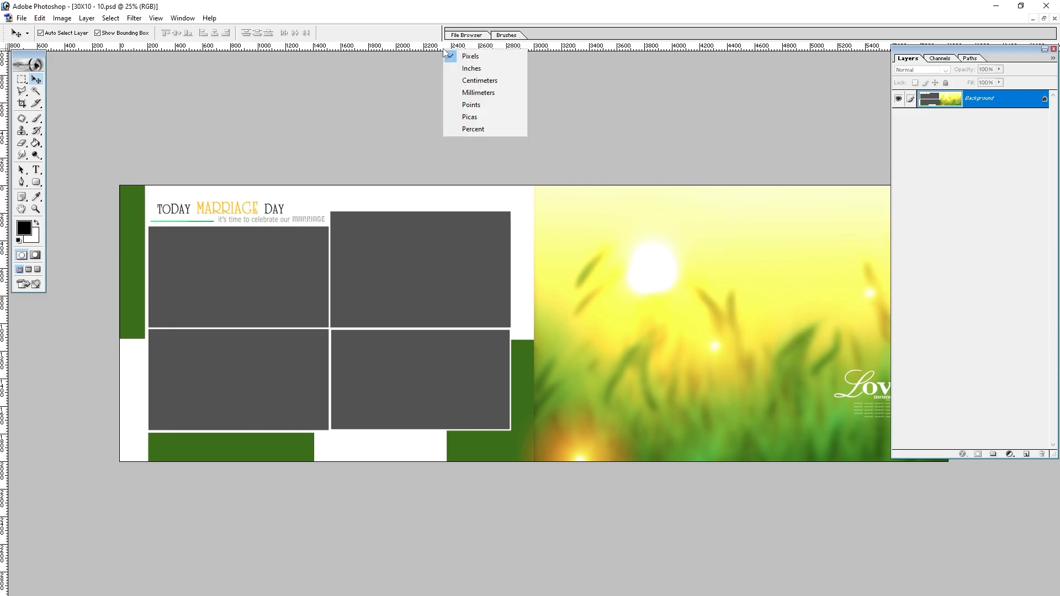
left_click(472, 68)
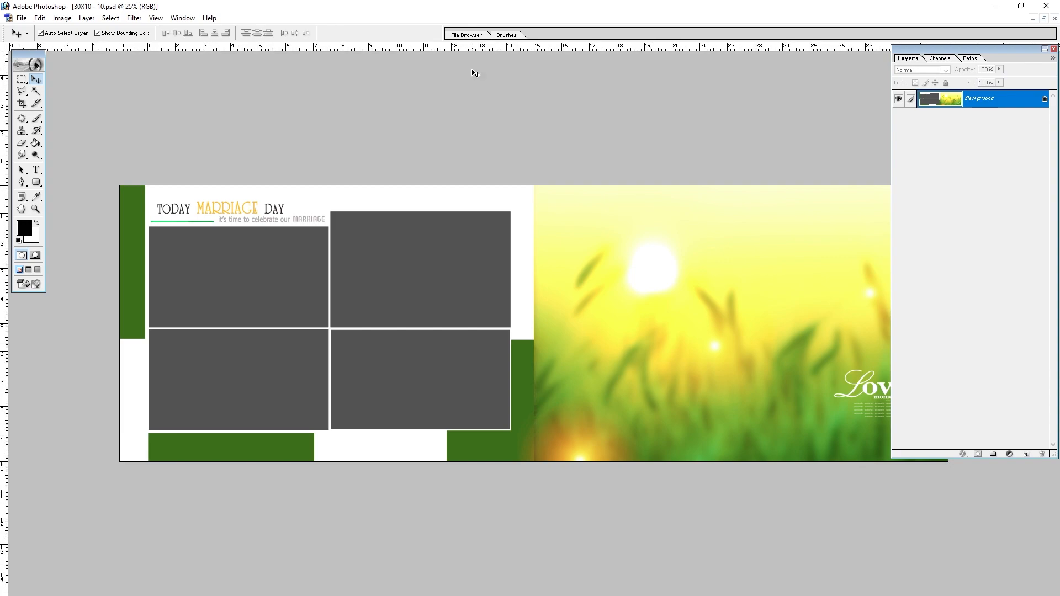
key("ctrl+semicolon")
key("ctrl+semicolon")
Show the Info palette, move it clear of the Layers palette and set its mouse coordinate ruler units to Pixels.
left_click(181, 21)
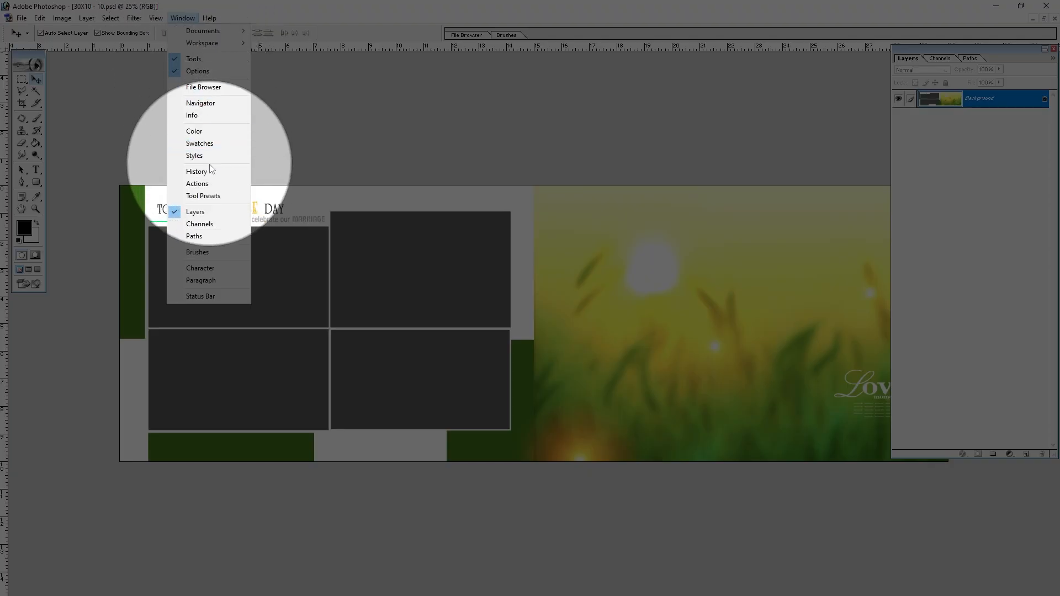
left_click(197, 115)
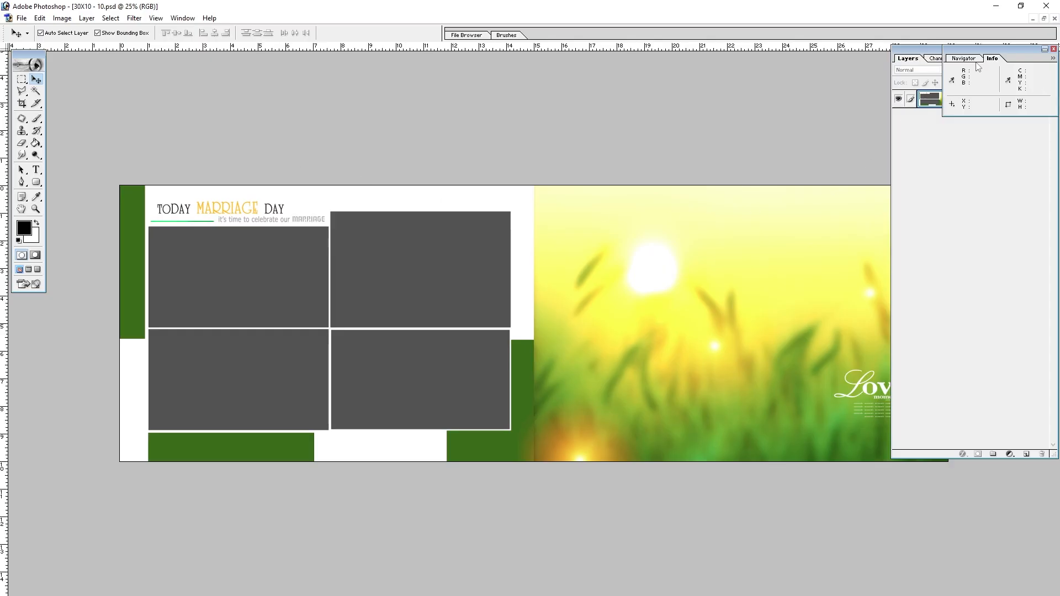
left_click_drag(978, 52, 715, 77)
left_click(789, 84)
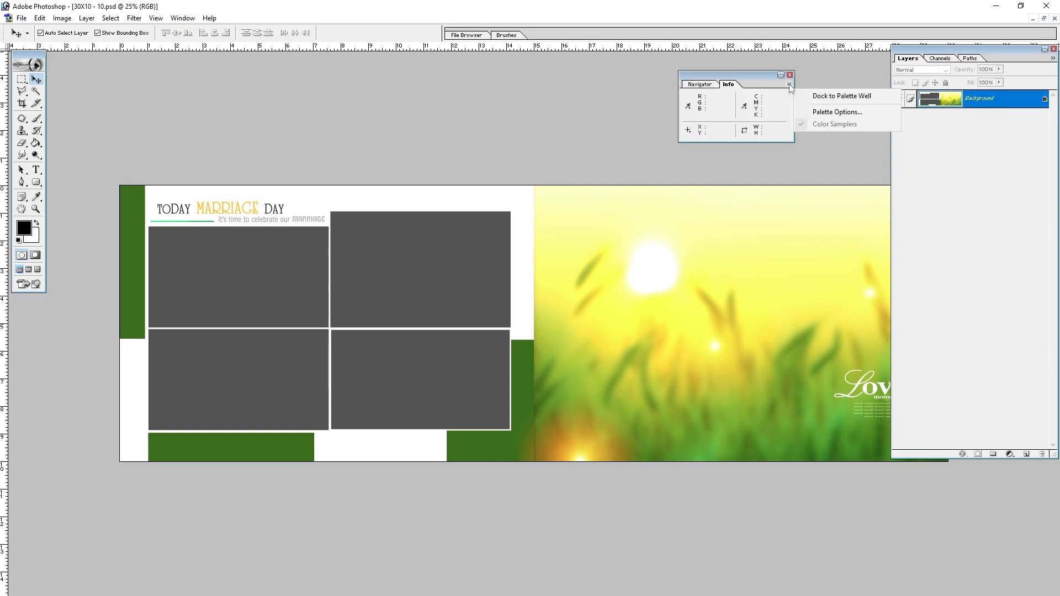
left_click(837, 112)
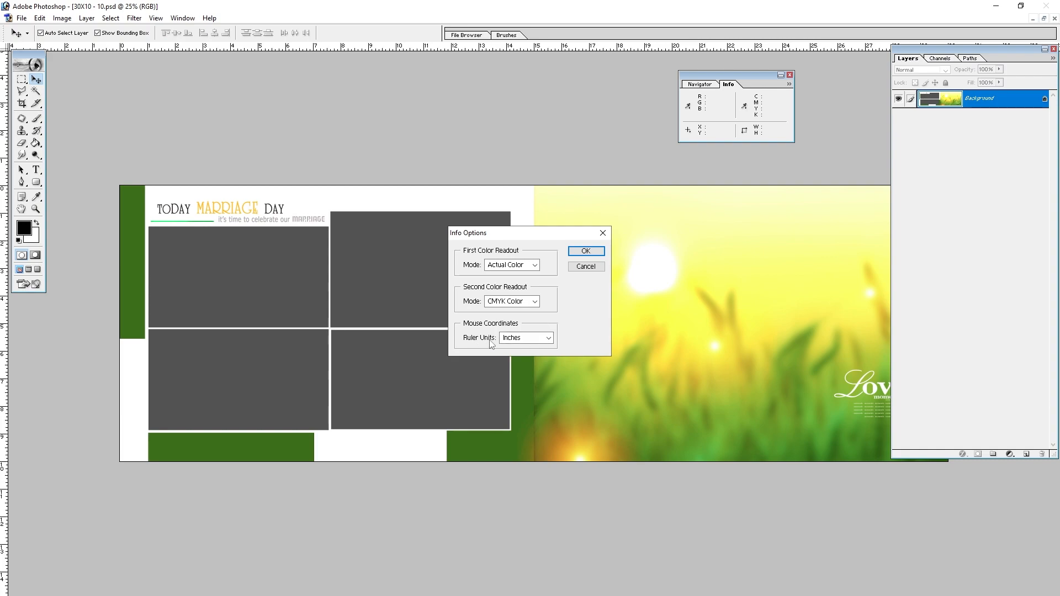
left_click(513, 338)
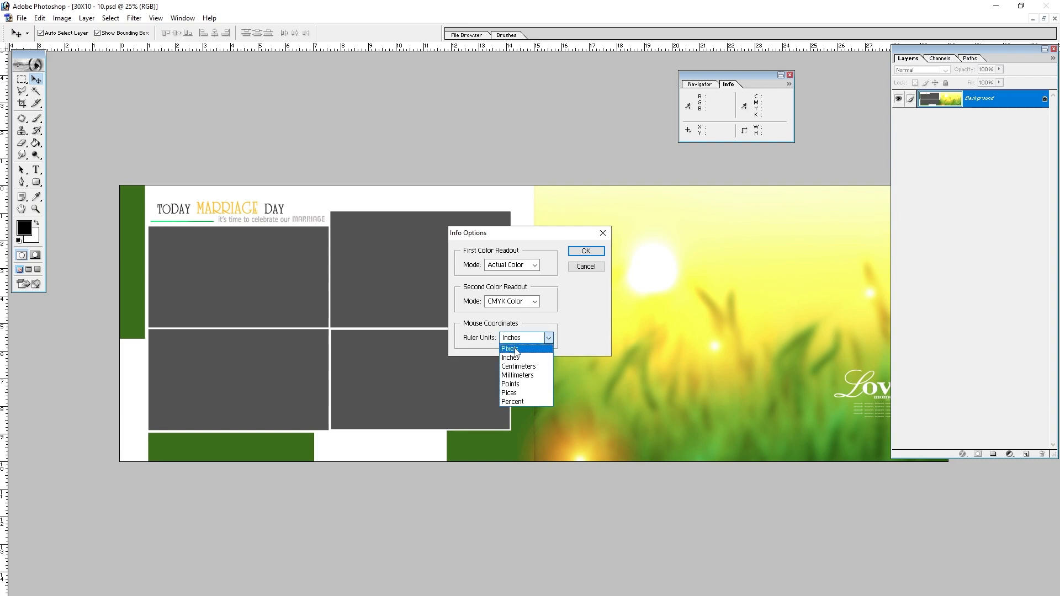
left_click(516, 350)
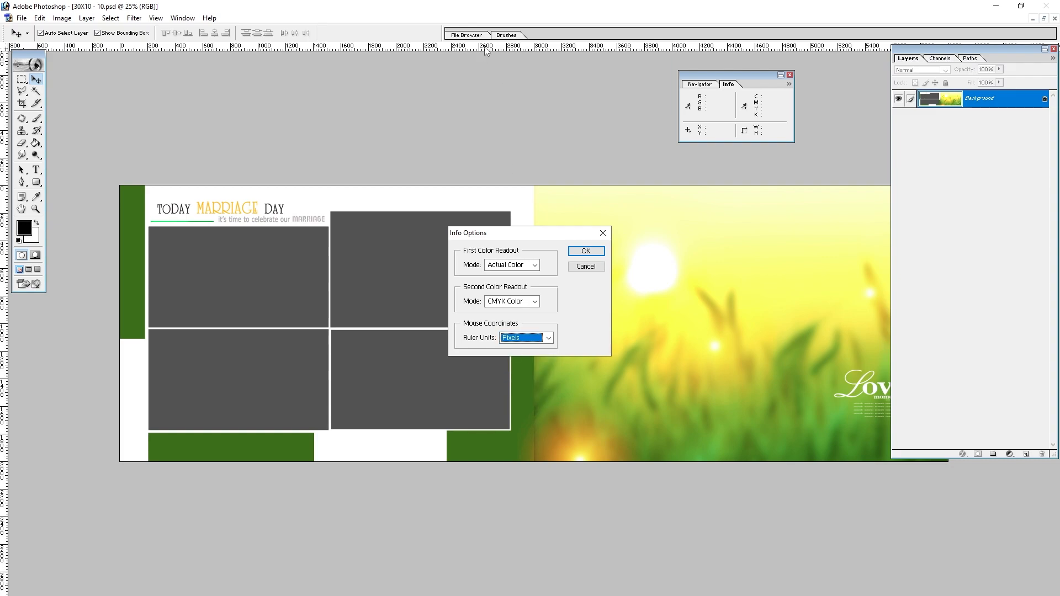
key("Return")
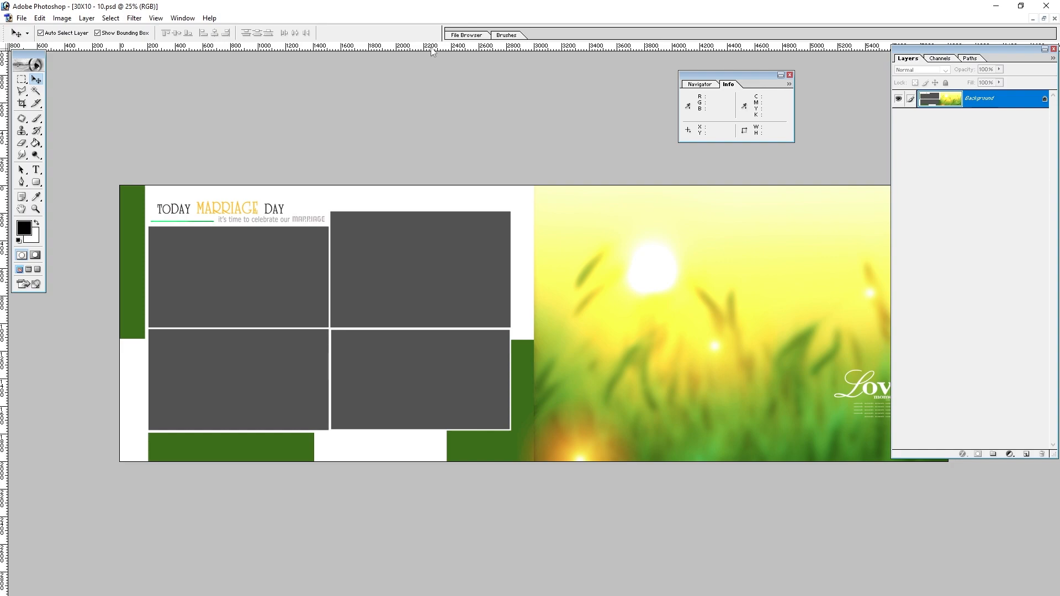
Return the rulers to Inches and choose Inches as the ruler units in the Info palette's options.
right_click(434, 48)
left_click(459, 67)
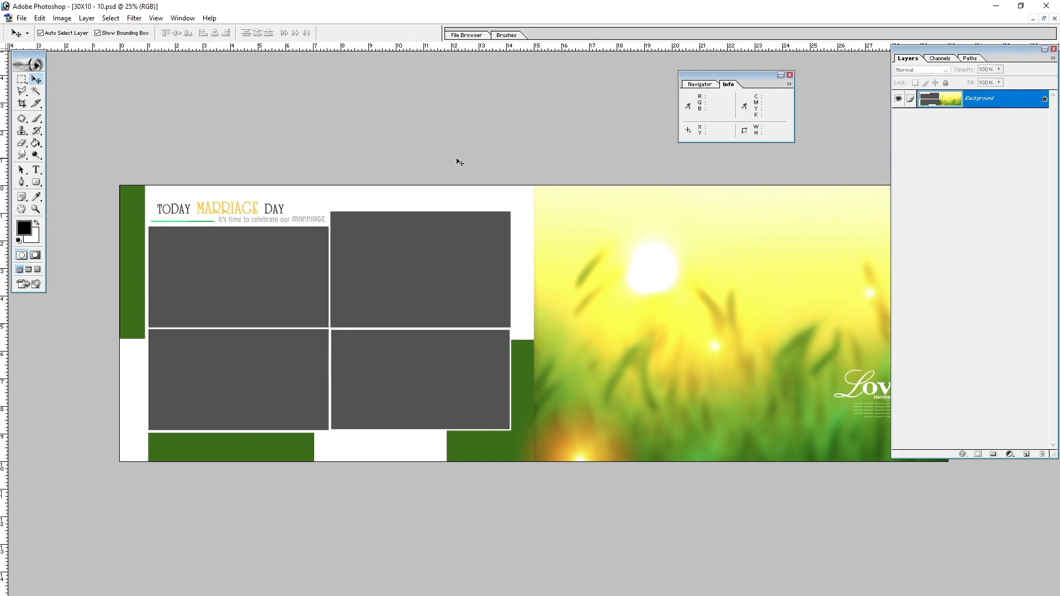
left_click(789, 84)
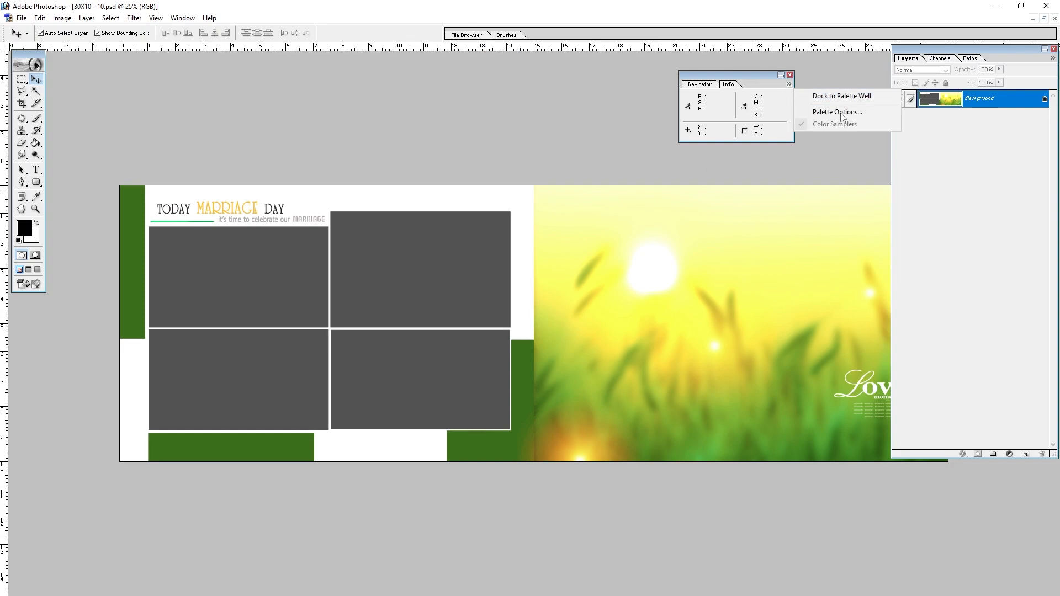
left_click(826, 109)
left_click(527, 339)
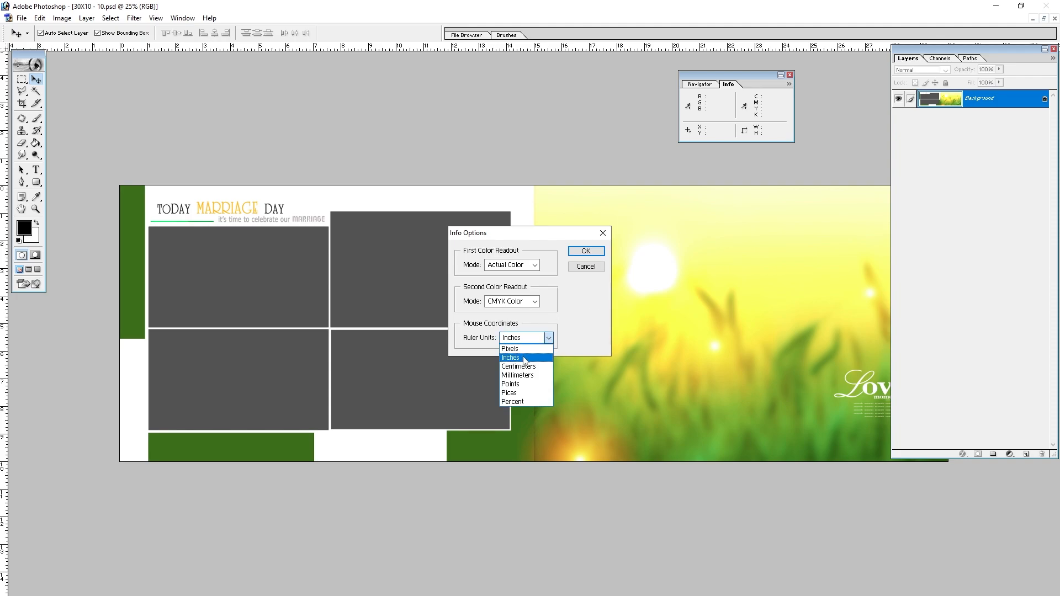
left_click(524, 358)
left_click(586, 251)
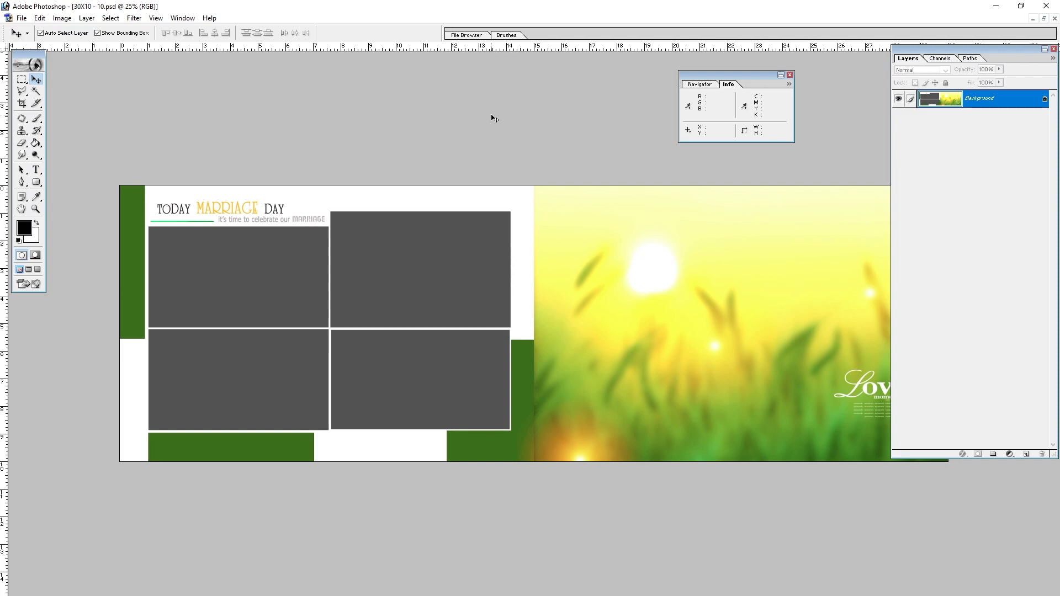
Check which unit is active for the ruler and close the Info palette.
right_click(463, 48)
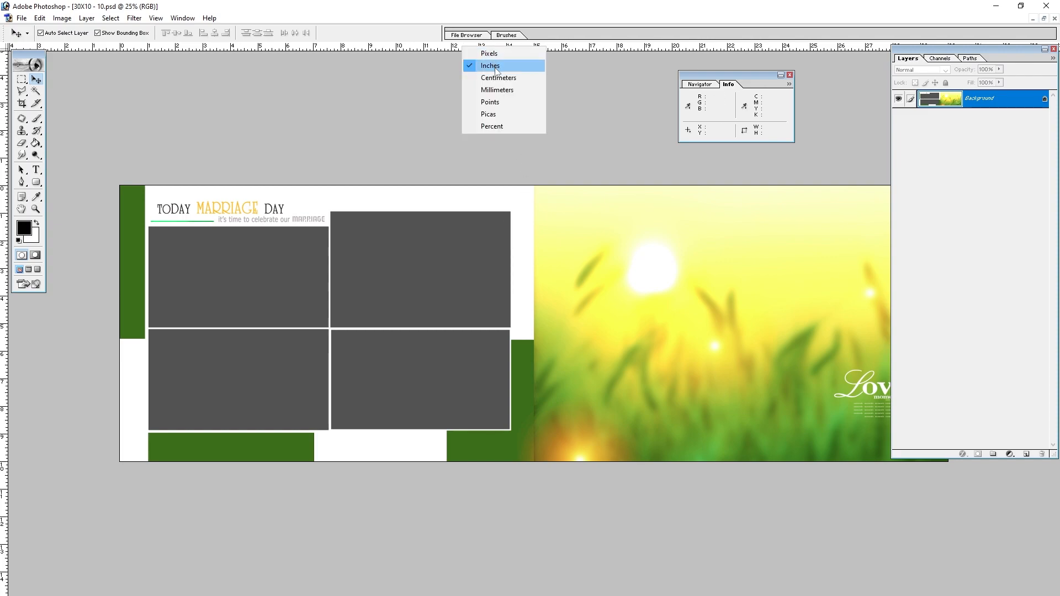
left_click(407, 137)
left_click(790, 76)
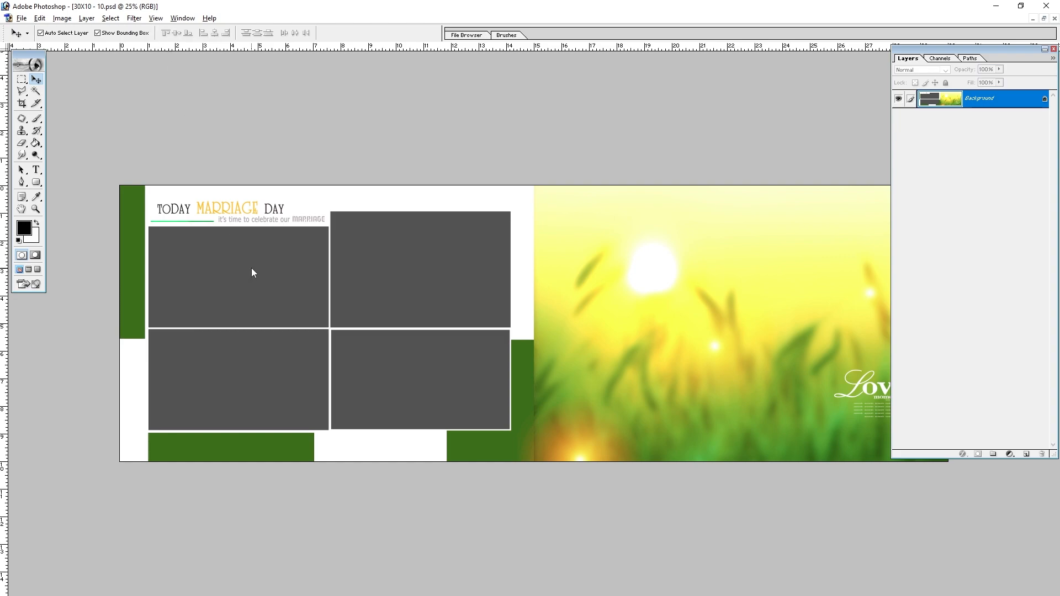
left_click(155, 19)
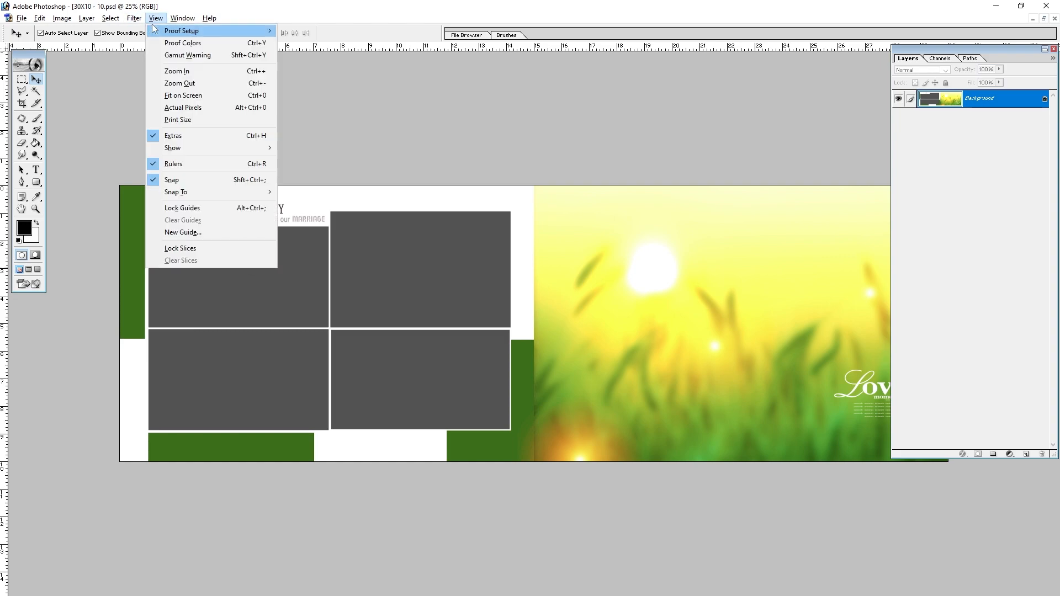
left_click(182, 233)
key("Return")
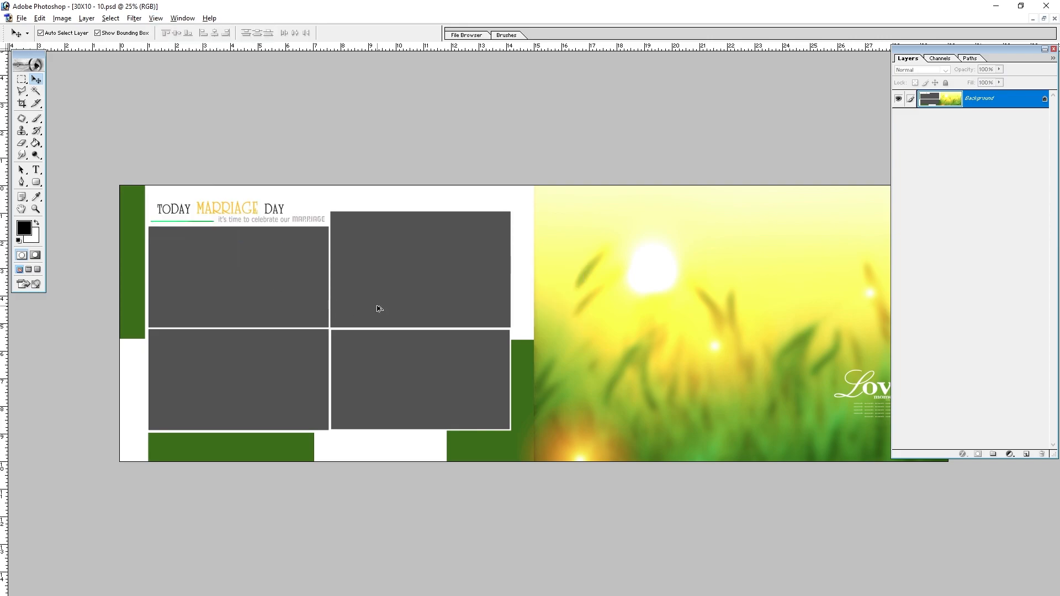
key("alt+v")
key("e")
key("Return")
Create a new vertical guide at 0.5 inches.
key("alt+v")
key("e")
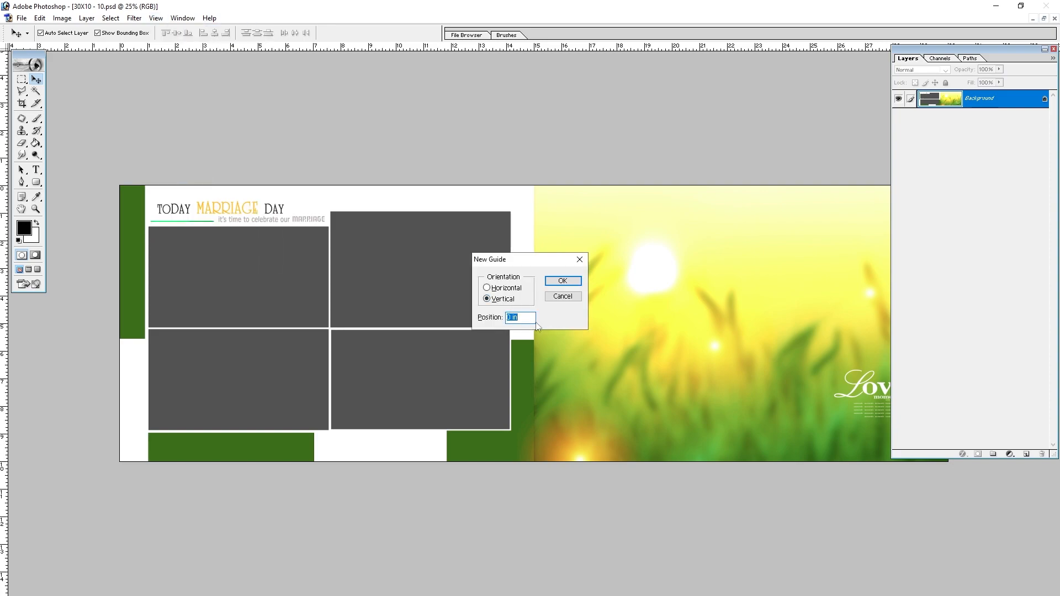
type("0.5")
key("Return")
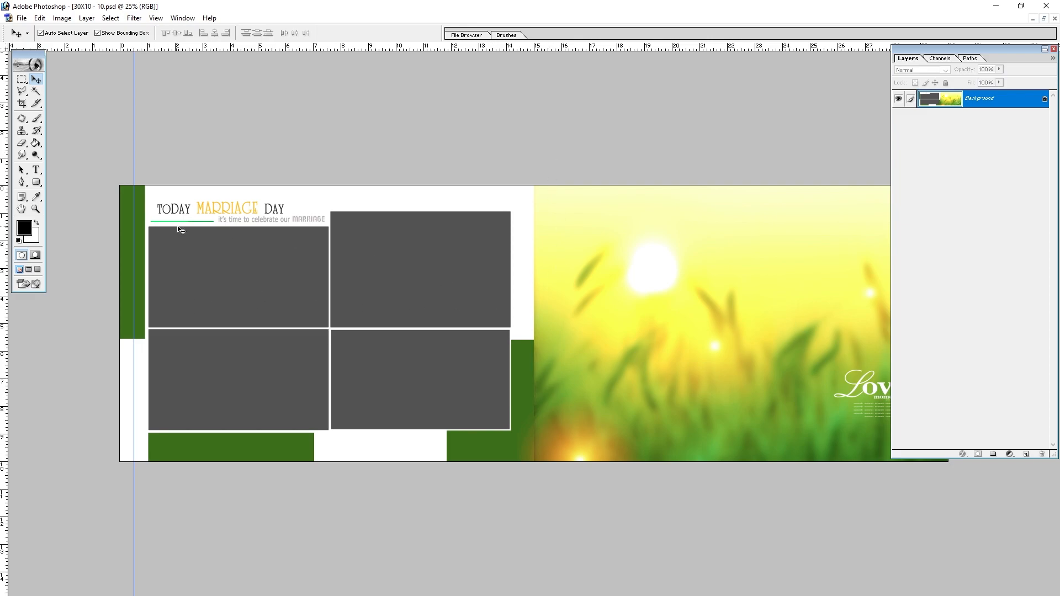
Create a new vertical guide at 15 inches, at the middle of the spread.
key("alt+v")
key("e")
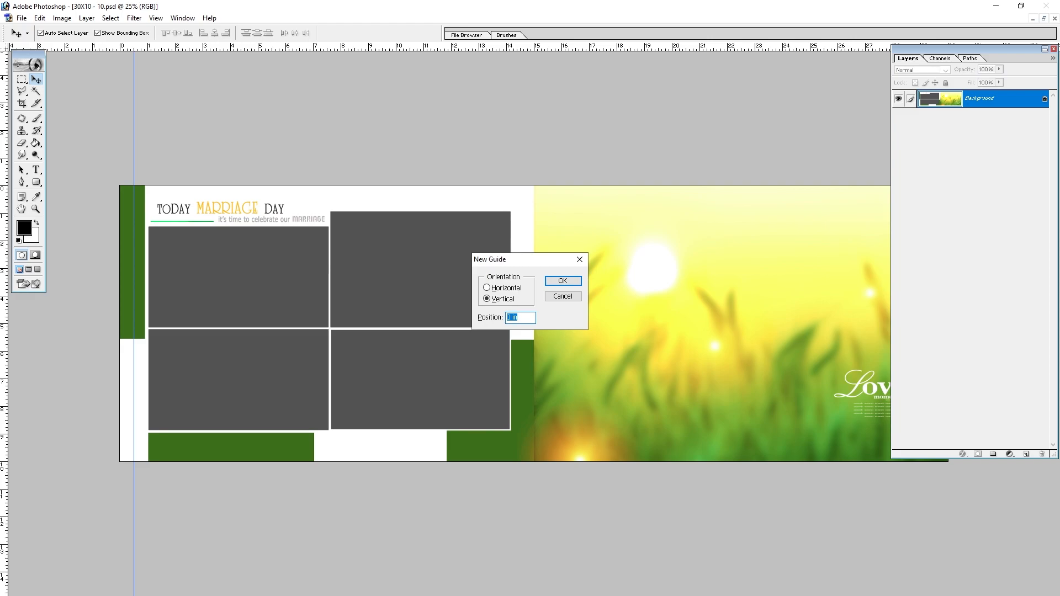
type("15")
key("Return")
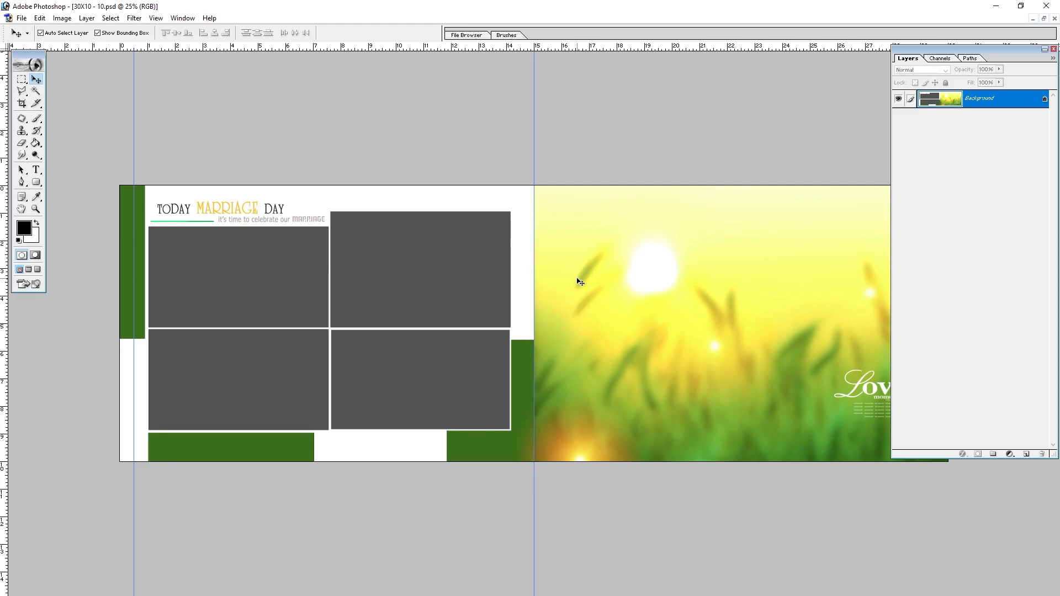
Create a new vertical guide at 15.5 inches, just past the middle of the spread.
key("alt+v")
type("e")
type("15")
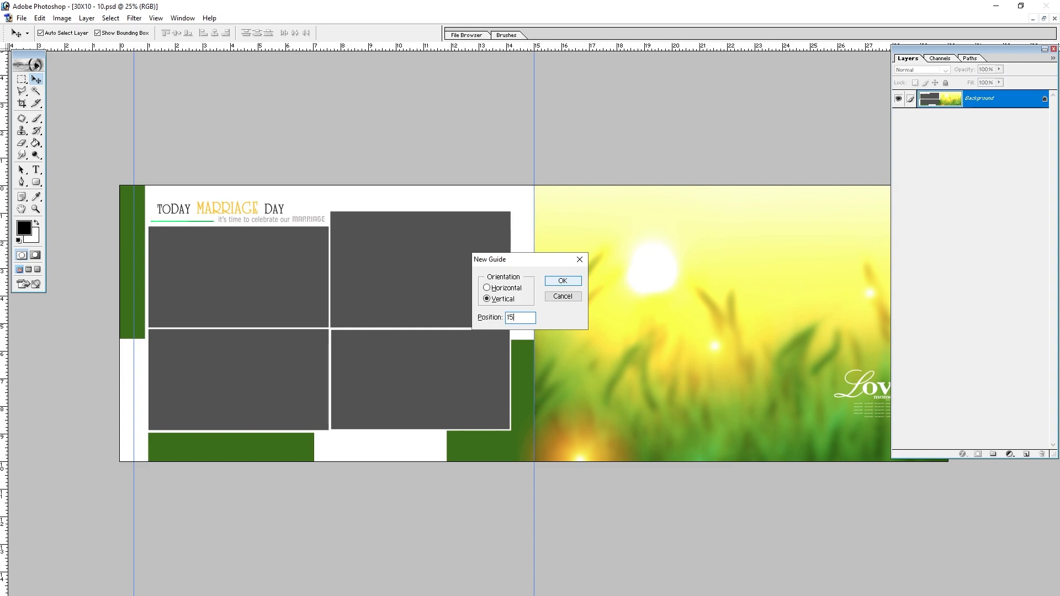
type(".6")
key("BackSpace")
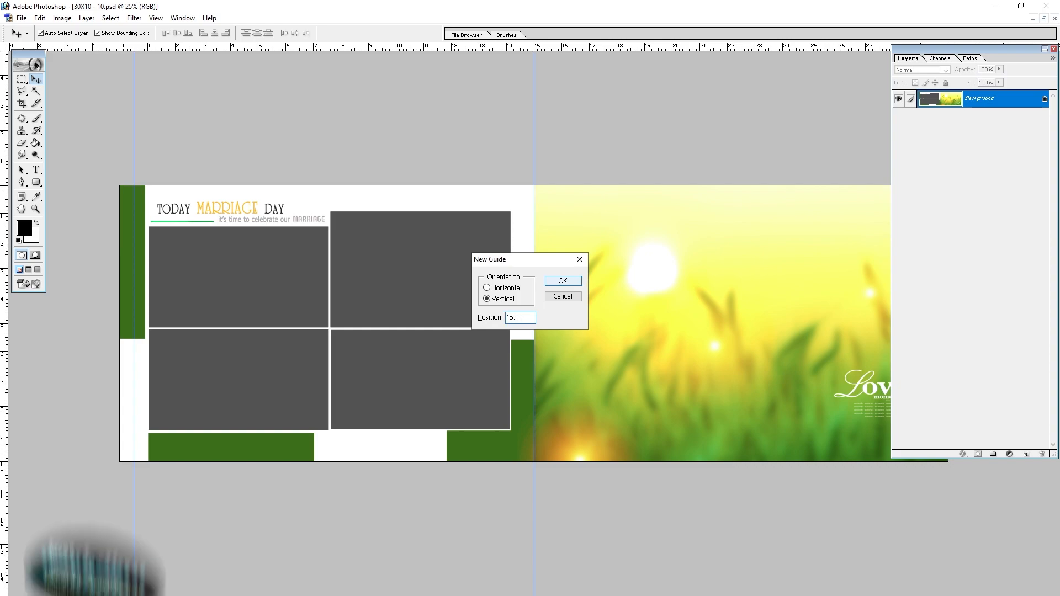
type("5")
key("Return")
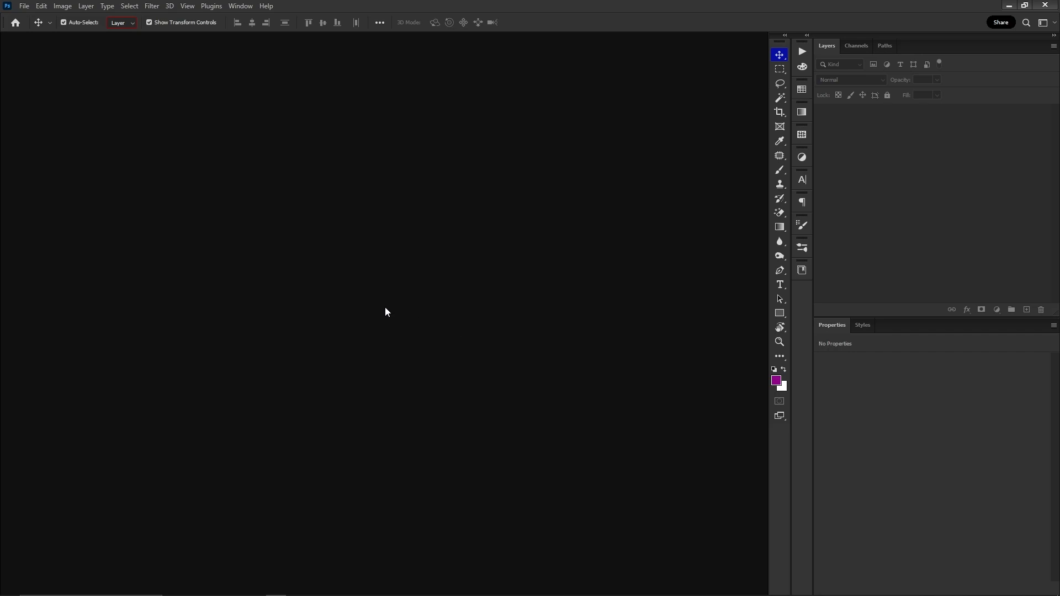
In the newer Photoshop version, open the 10X20 Indira Digital Art file from the Editing folder and show the rulers.
key("ctrl+o")
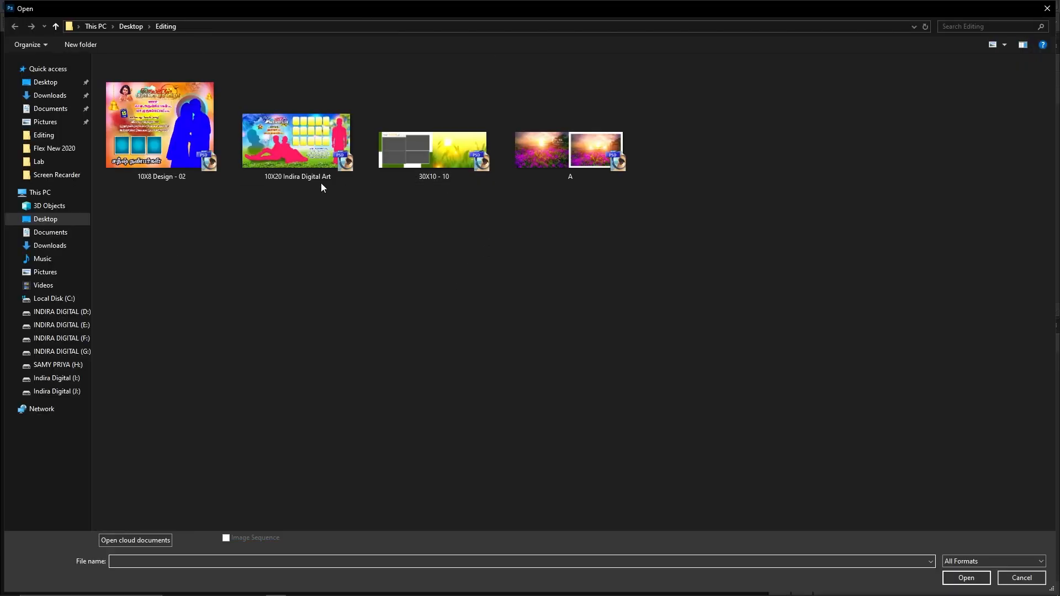
double_click(313, 156)
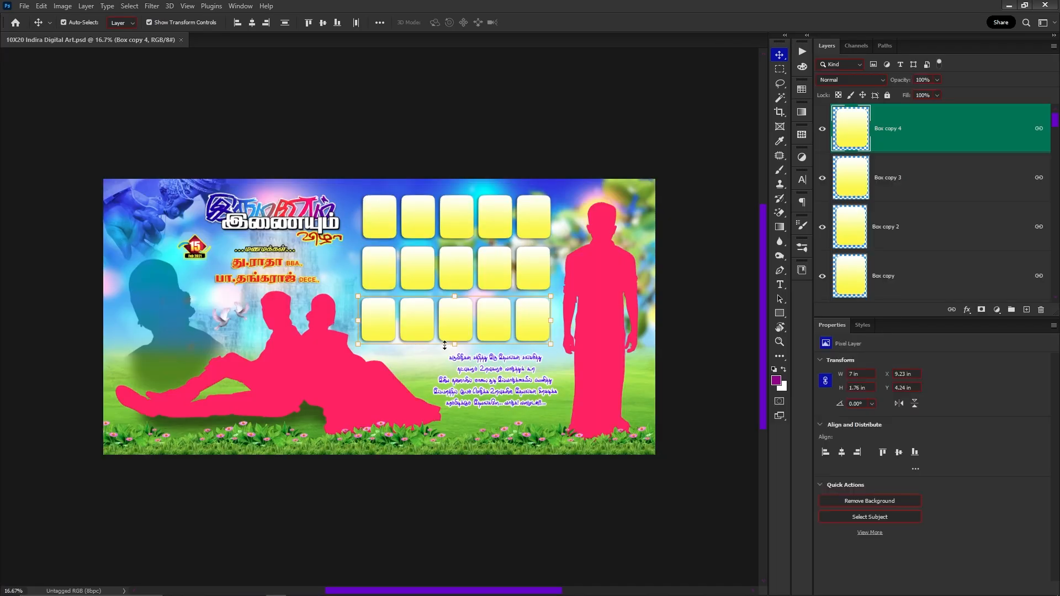
key("ctrl+0")
scroll(453, 346, "down", 1)
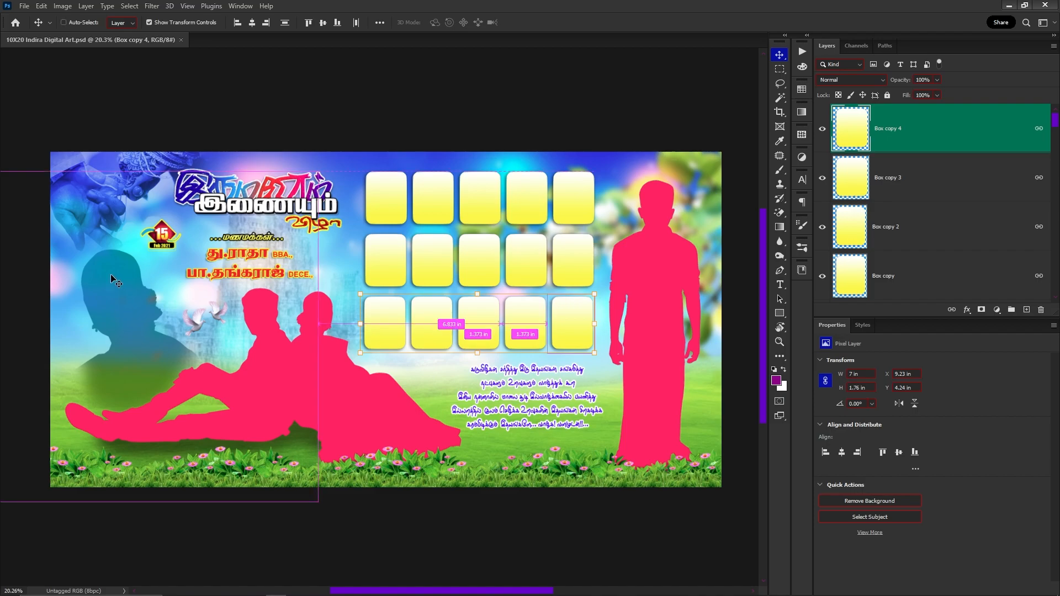
key("ctrl+r")
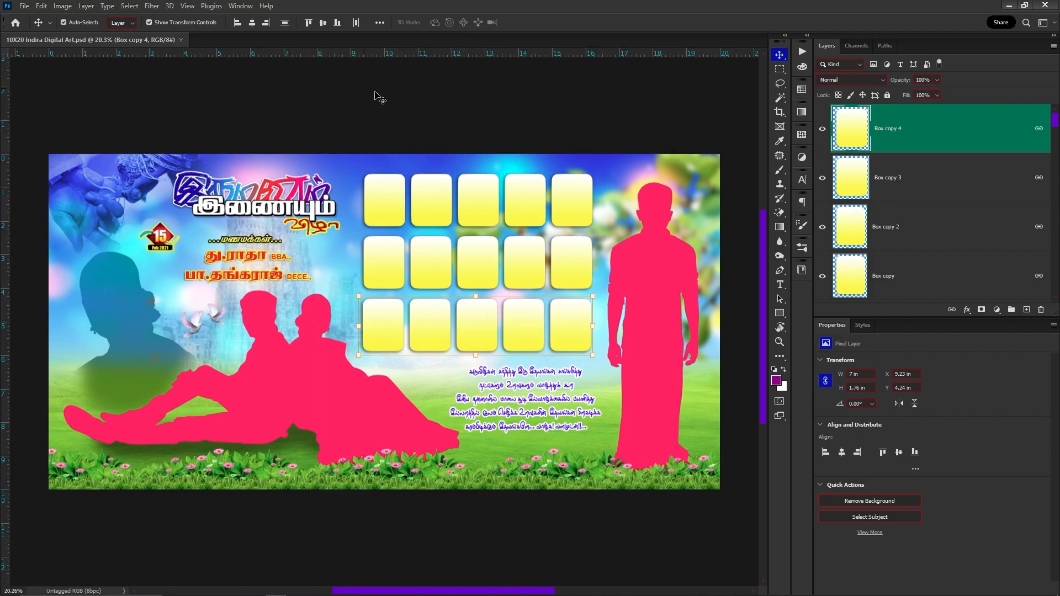
Show the Info panel, check the ruler units in its panel options, and close the panel.
left_click(240, 6)
left_click(245, 239)
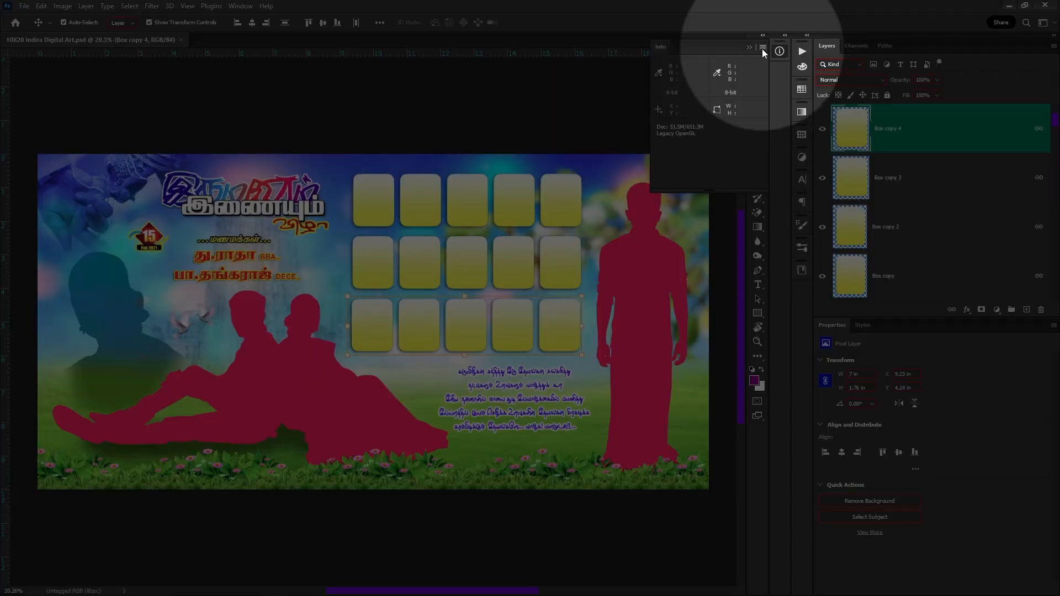
left_click(762, 48)
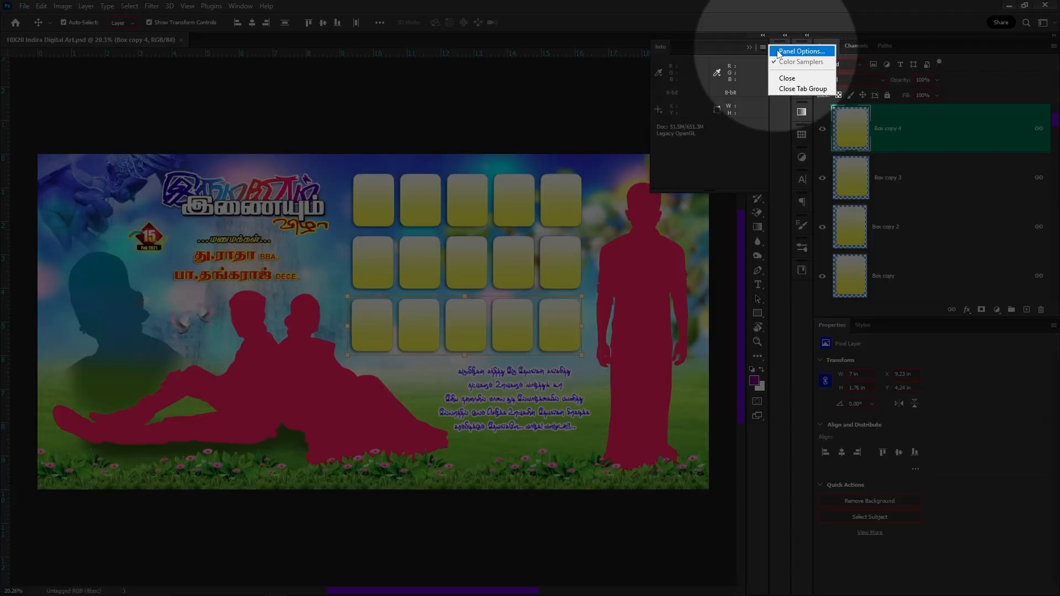
left_click(779, 52)
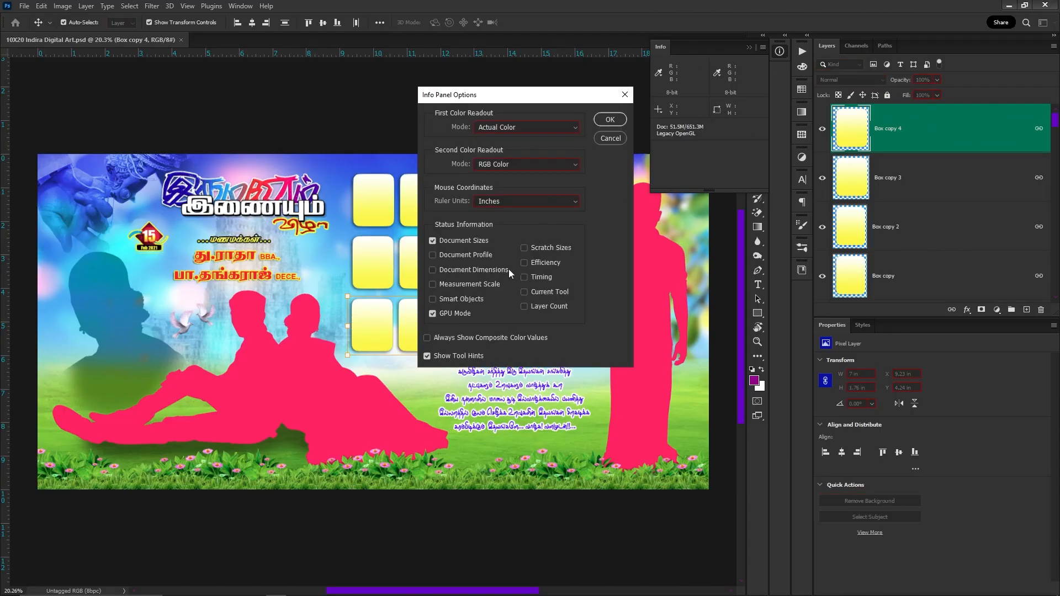
left_click(604, 120)
right_click(774, 56)
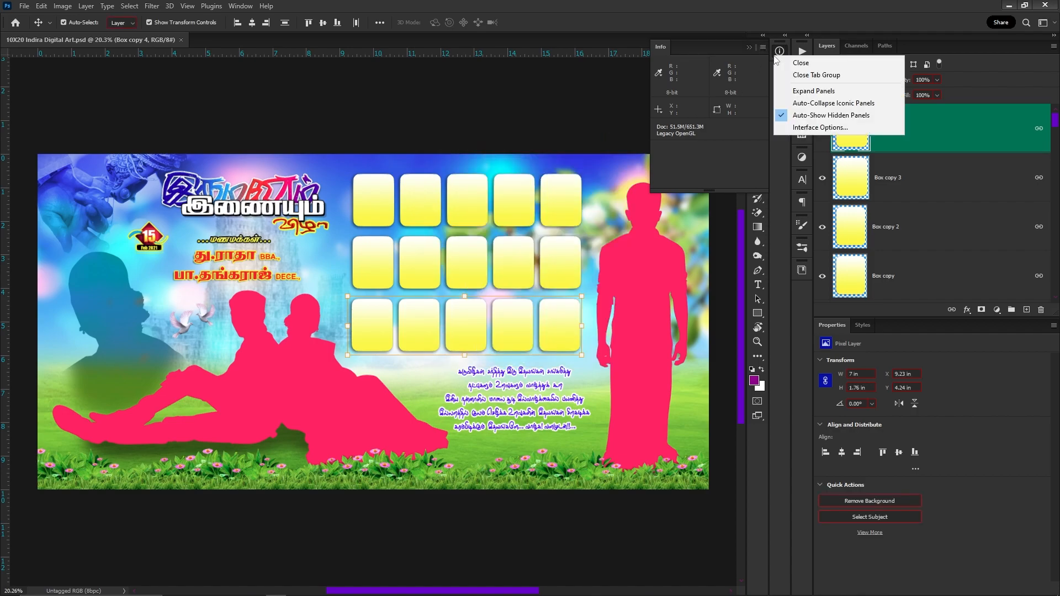
left_click(790, 63)
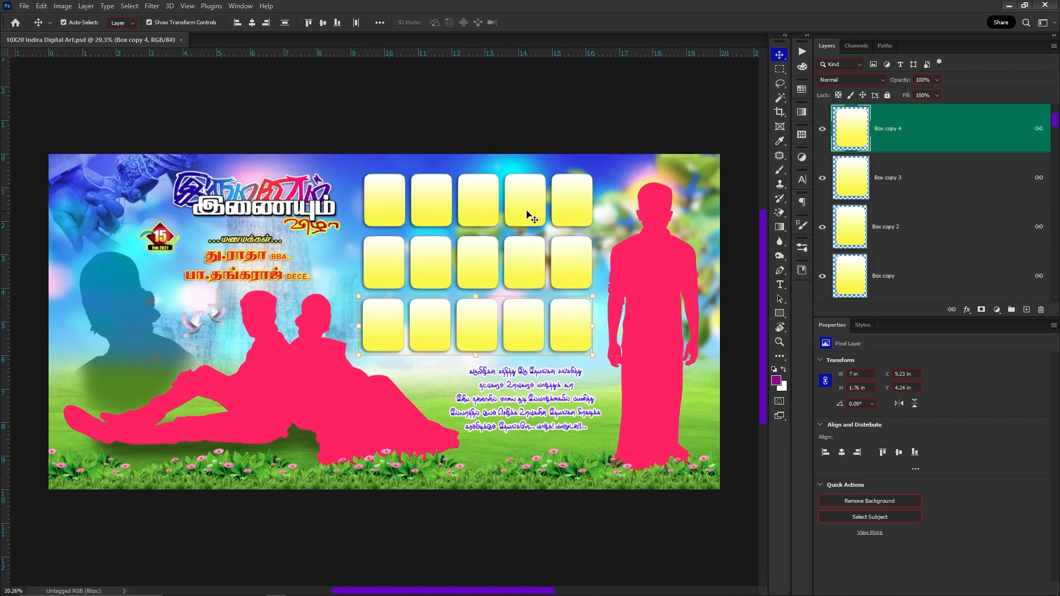
Examine the measurement units available for the rulers.
right_click(442, 55)
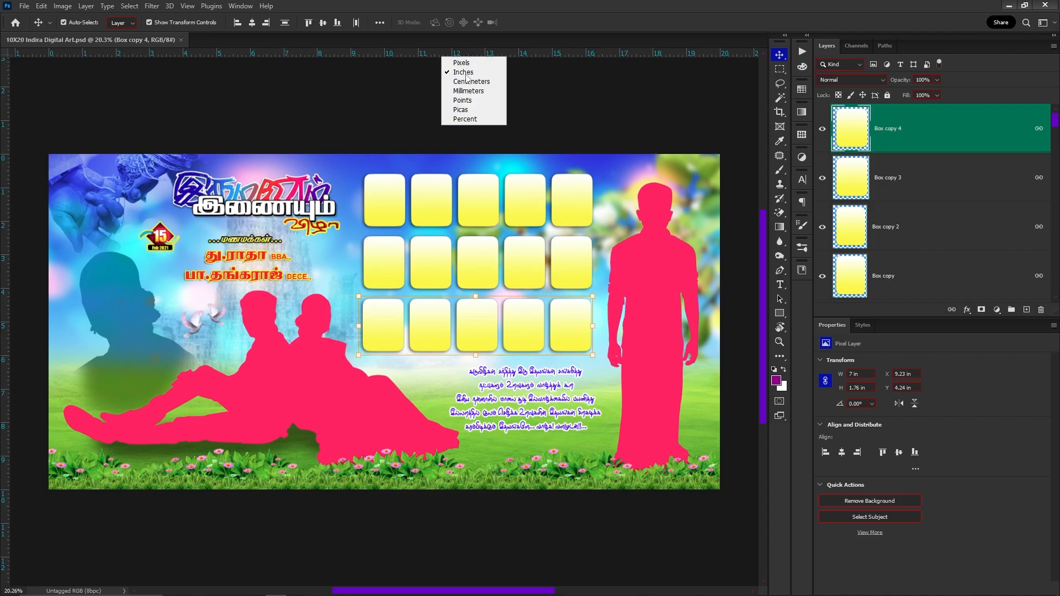
left_click(495, 128)
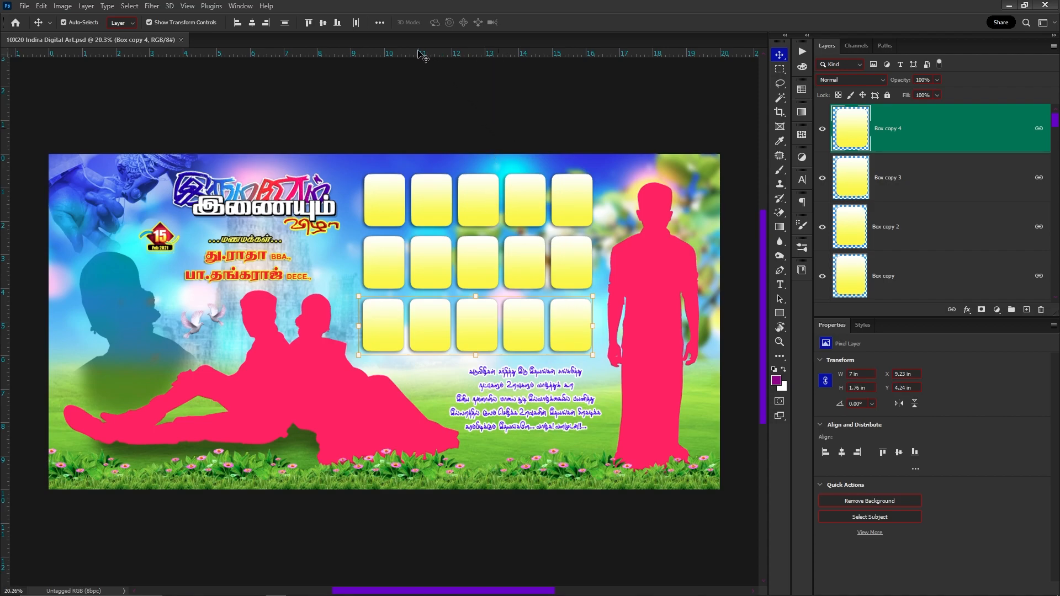
right_click(438, 55)
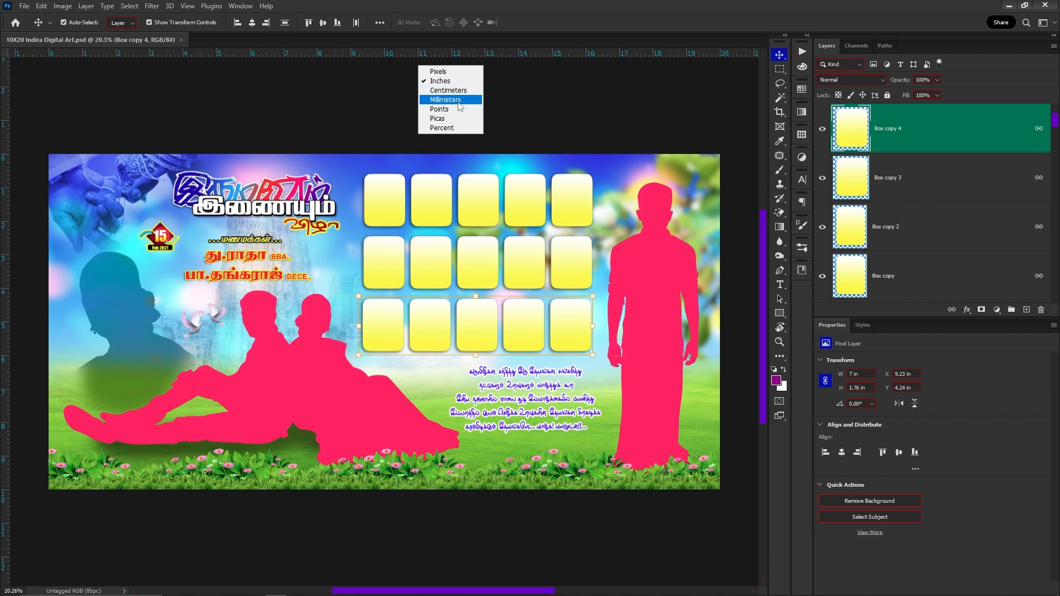
left_click(466, 193)
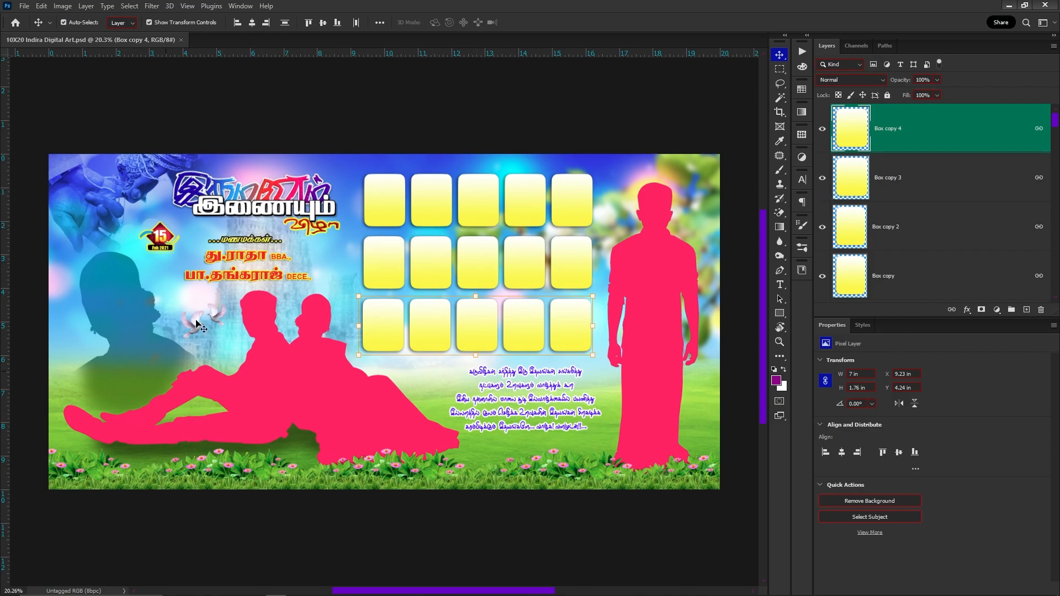
Start a new guide layout from the Default preset.
left_click(189, 7)
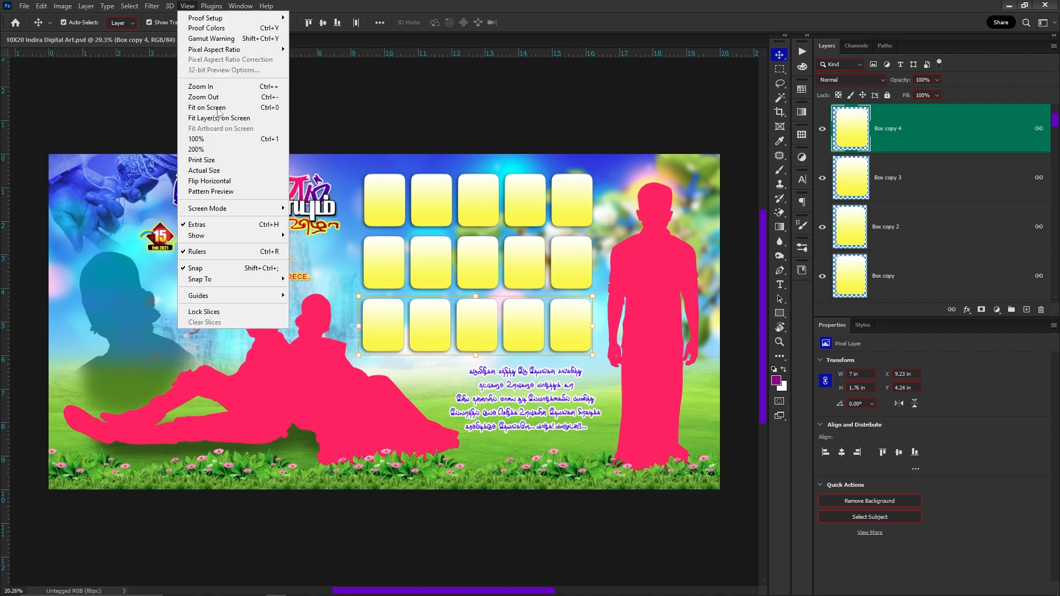
mouse_move(259, 297)
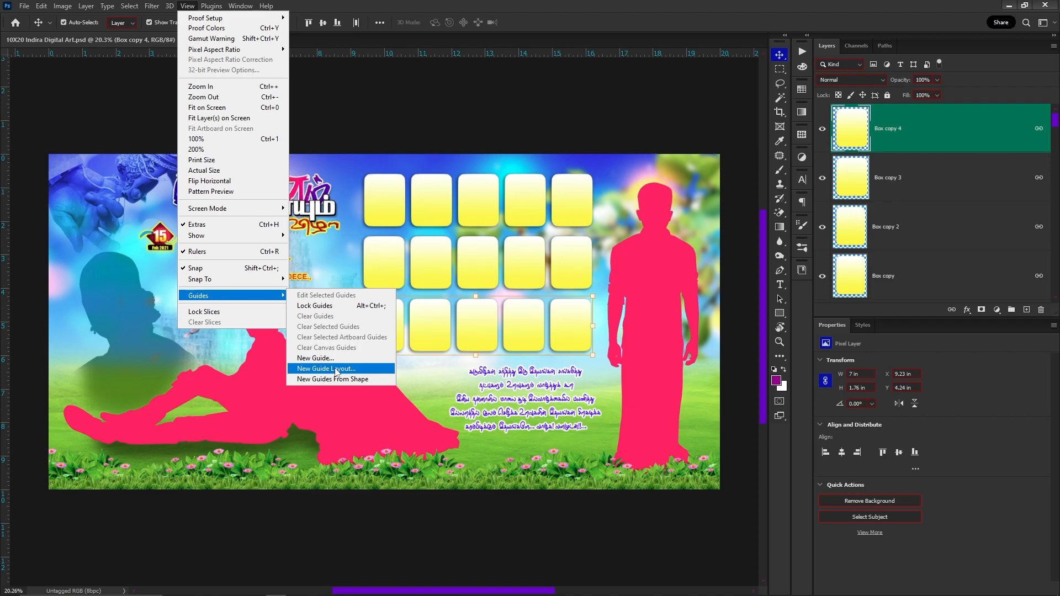
left_click(335, 370)
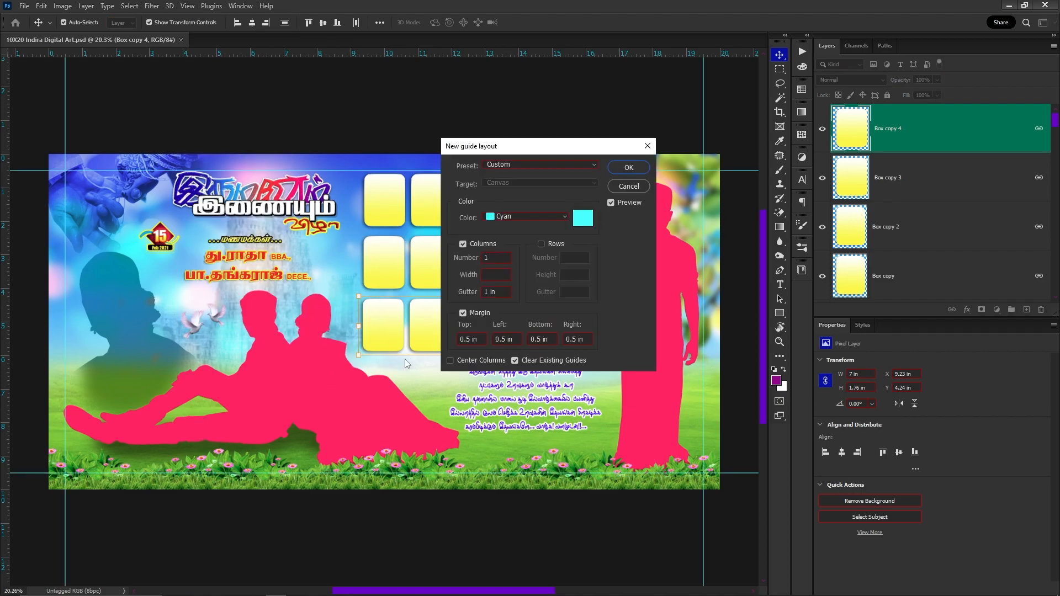
left_click_drag(486, 146, 330, 185)
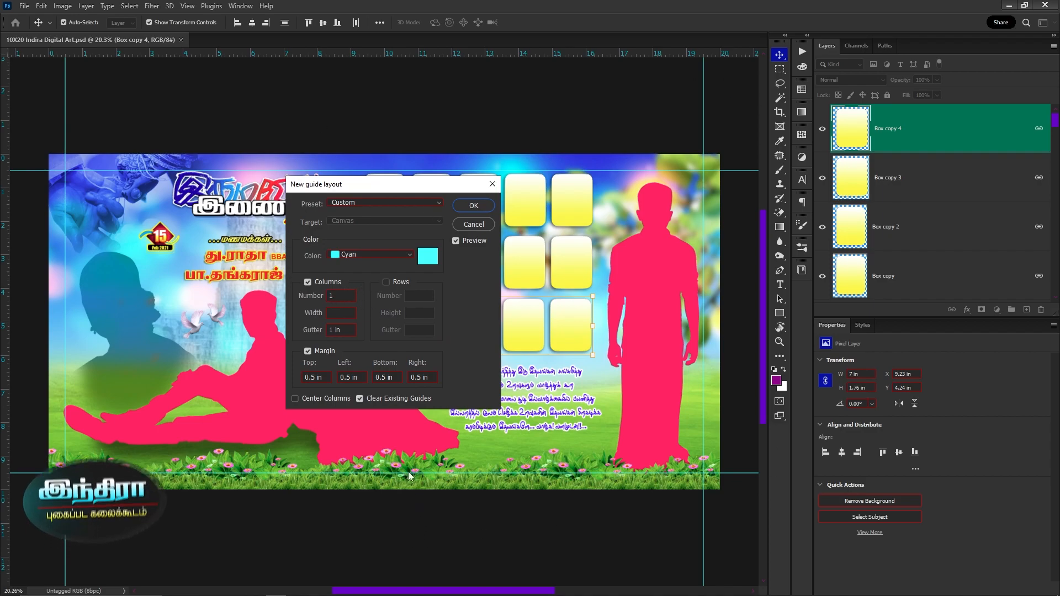
left_click(359, 203)
left_click(359, 213)
left_click_drag(376, 186, 357, 266)
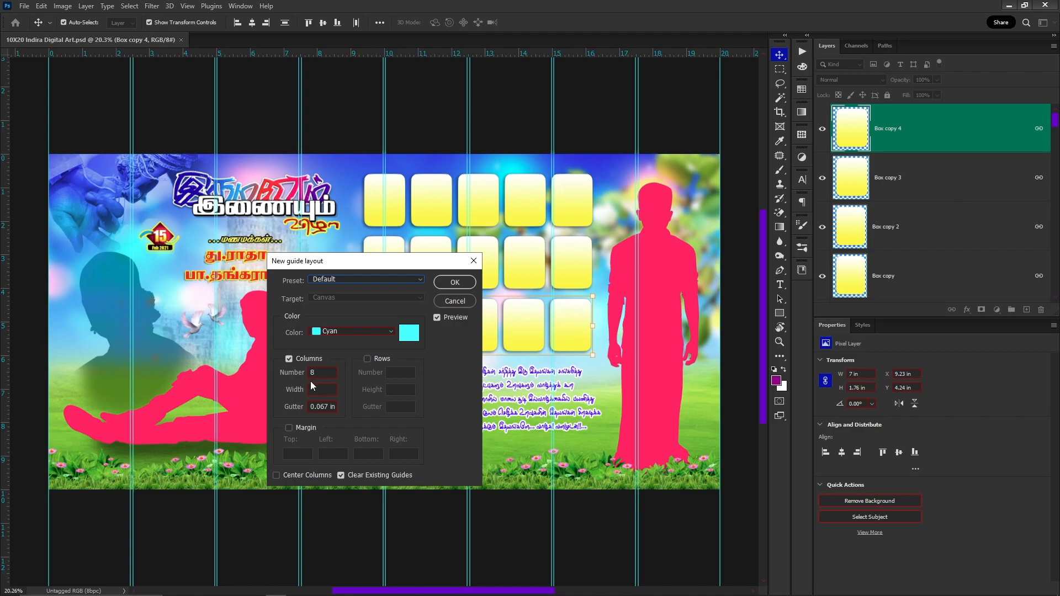
Set the guide layout to one column with a gutter of 0.
double_click(324, 373)
type("1")
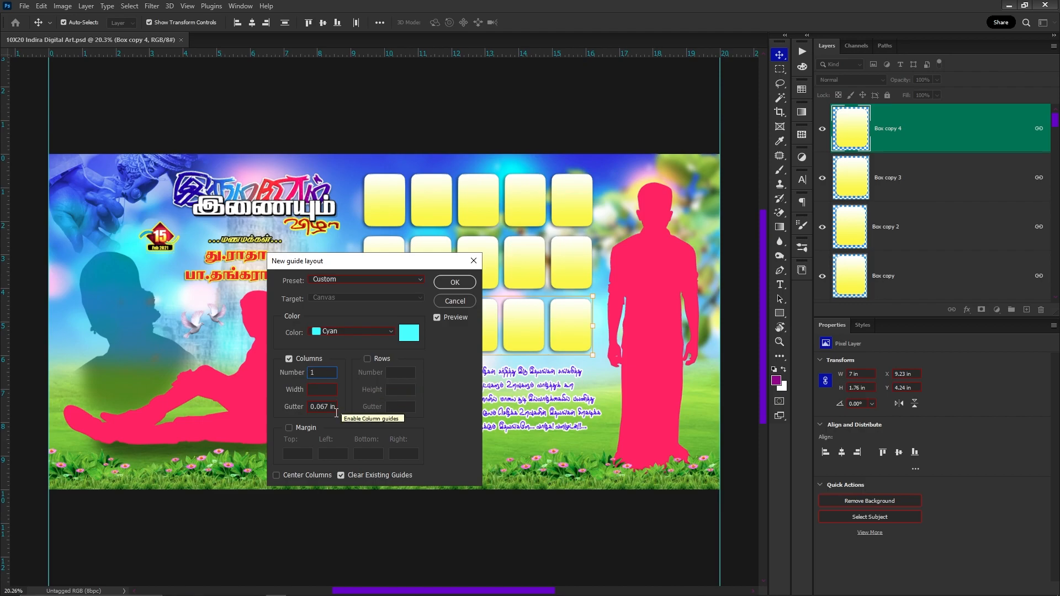
double_click(331, 407)
type("0")
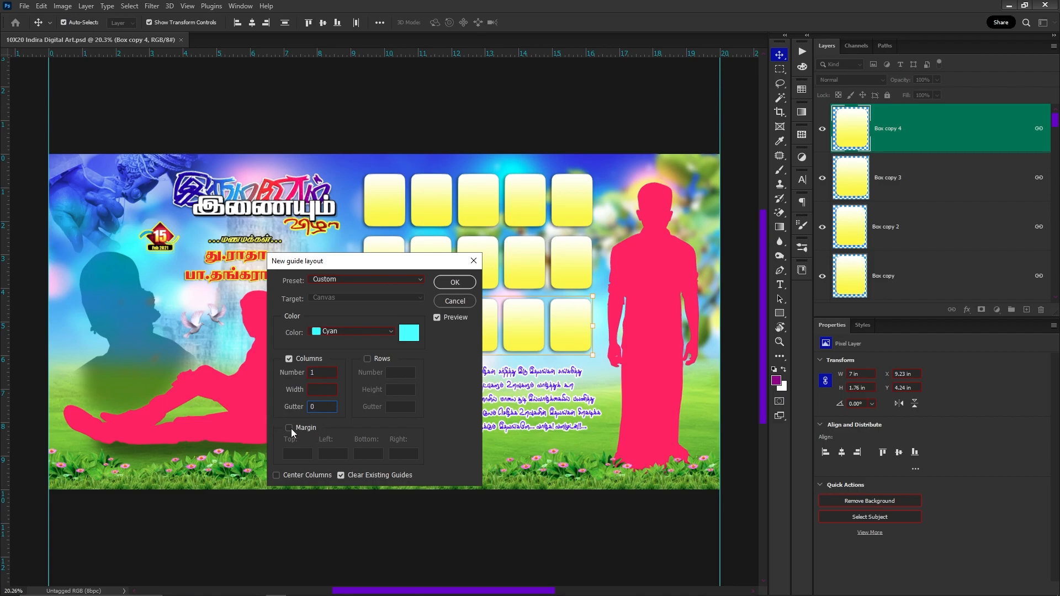
Enable the guide layout's margins and set top, left, bottom and right to 0.5 inches.
left_click_drag(367, 261, 406, 170)
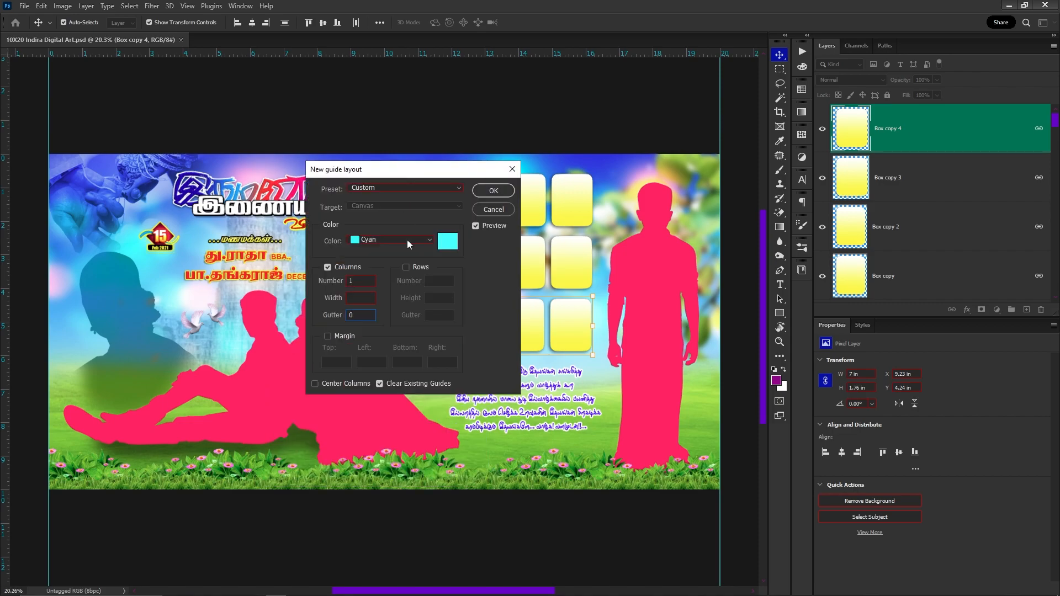
left_click(328, 336)
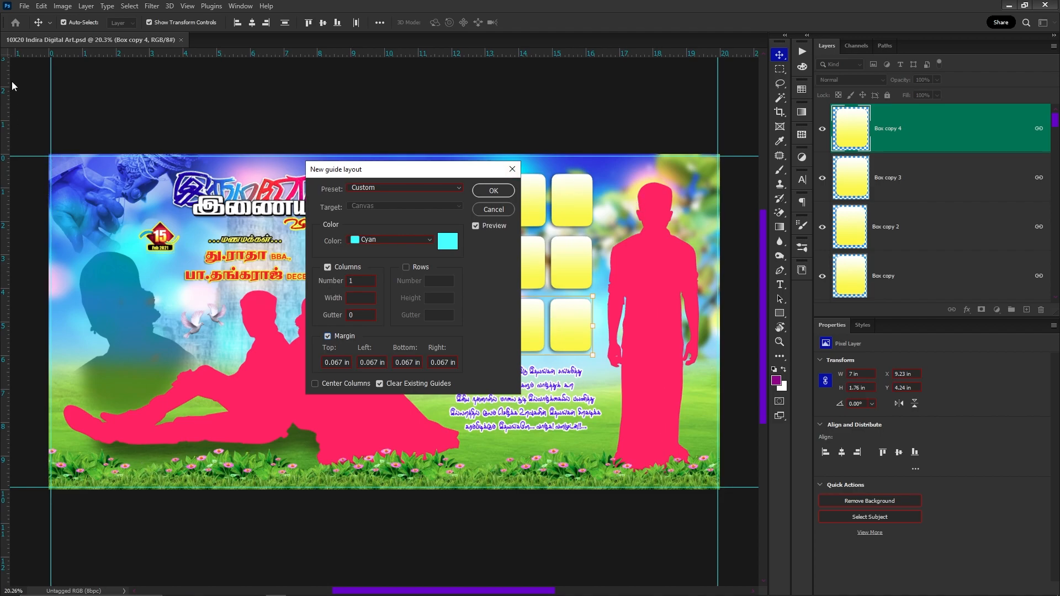
left_click(343, 362)
type("0.5")
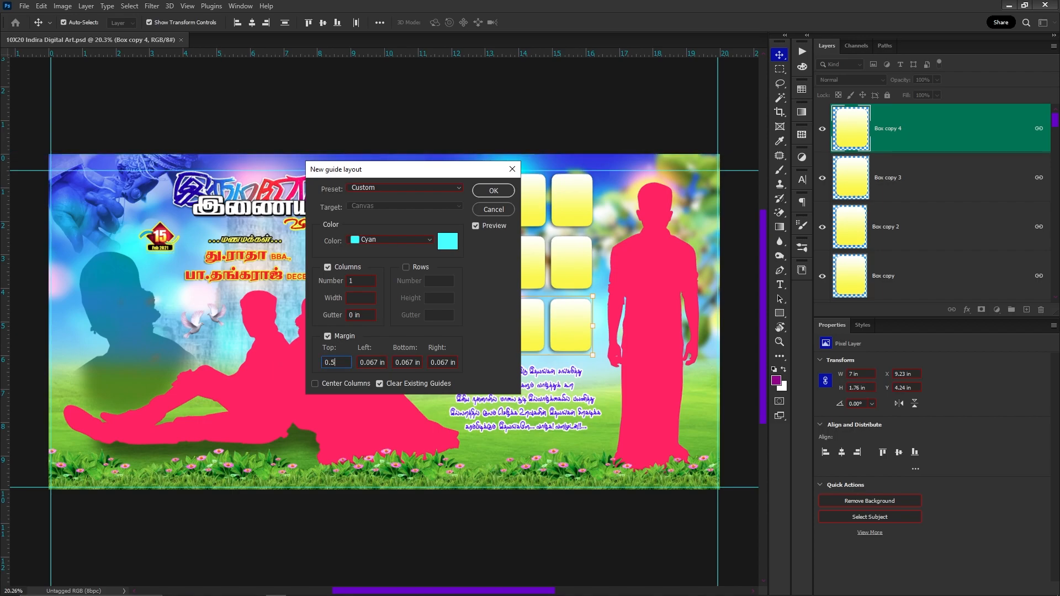
key("Tab")
type("0.5")
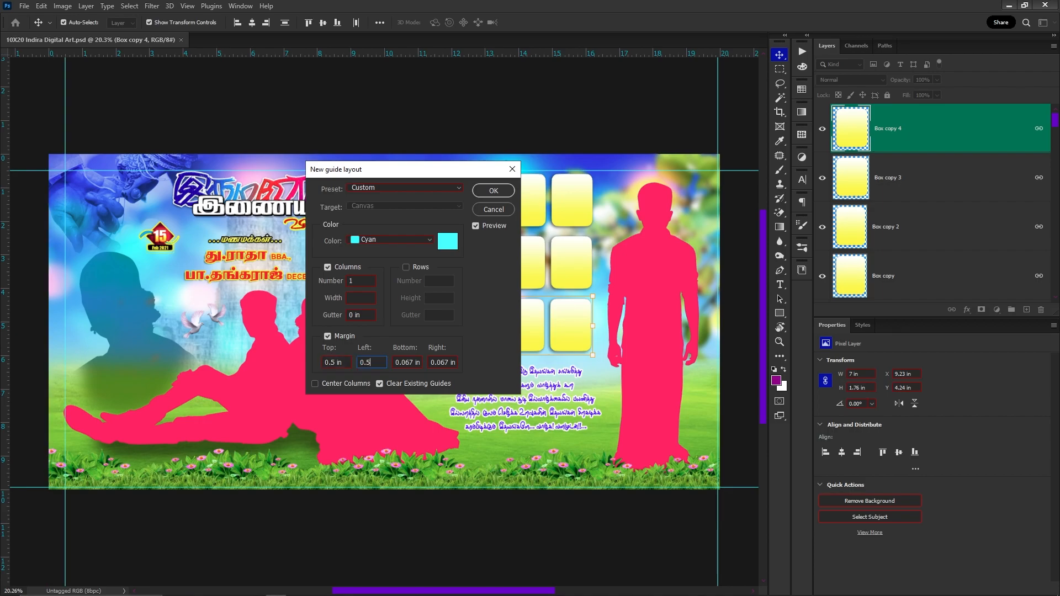
key("Tab")
type("0.5")
key("Tab")
type("0.5")
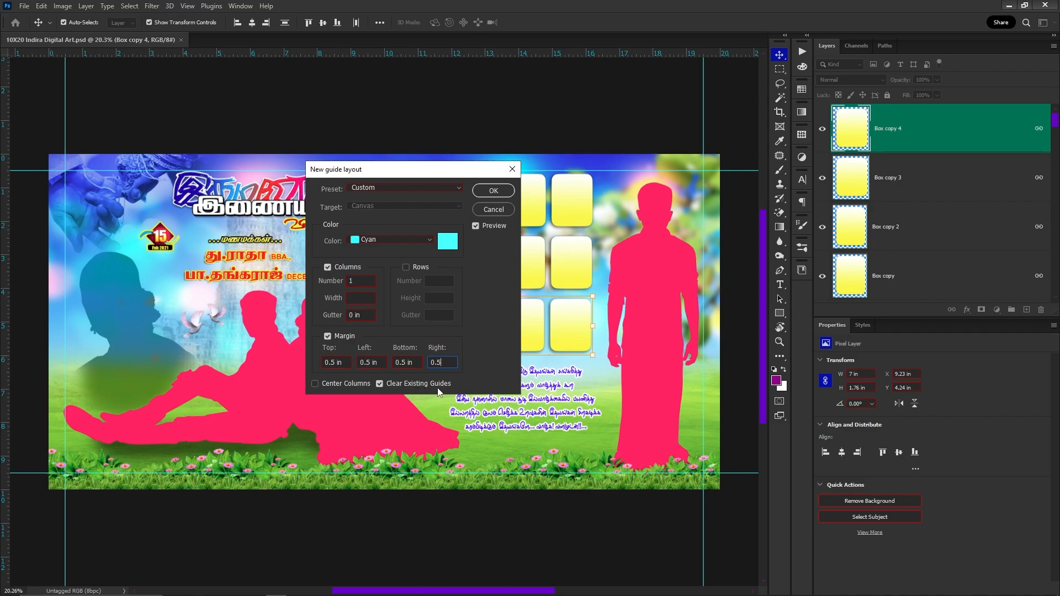
Save the guide layout as a preset named Flex Editing and apply it to the document.
left_click(382, 388)
left_click(433, 187)
left_click(407, 282)
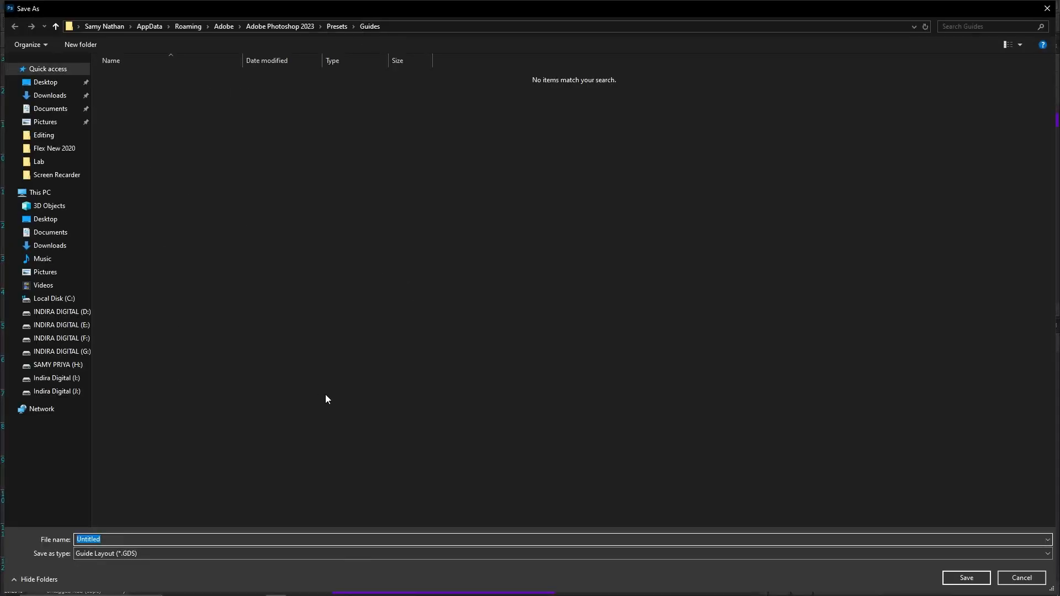
type("Flex Editing")
left_click(966, 578)
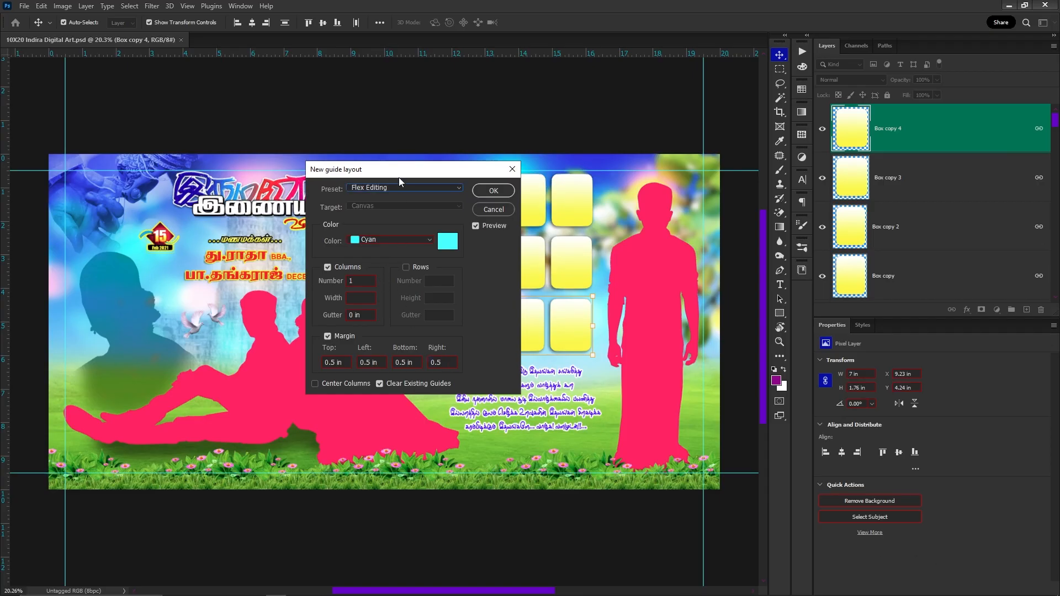
left_click(494, 190)
Hide the panels around the canvas and open the 10X8 Design - 02 file.
key("Tab")
scroll(224, 219, "up", 1)
left_click_drag(355, 199, 250, 172)
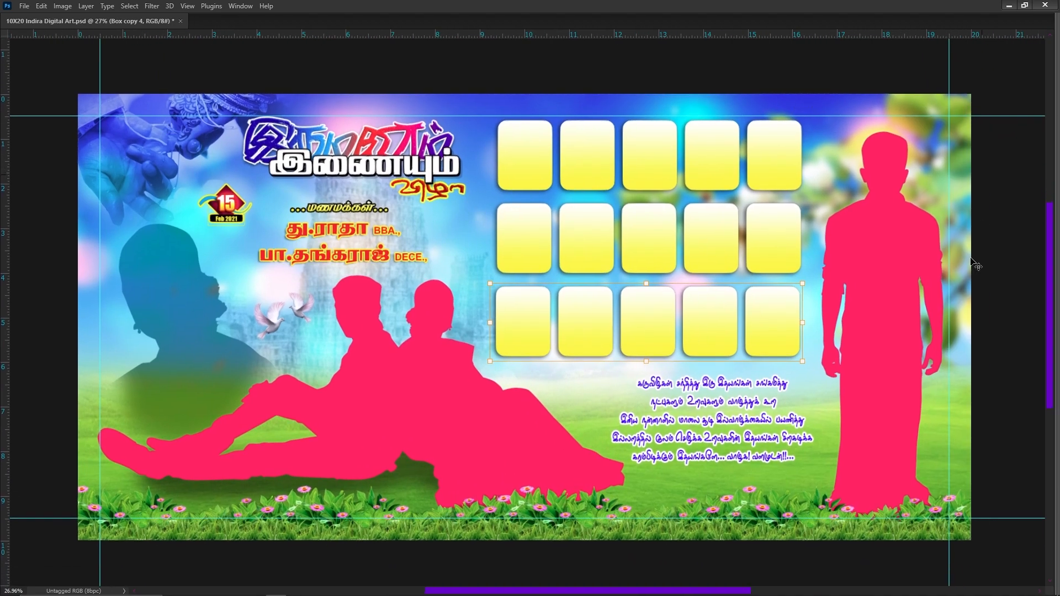
key("ctrl+o")
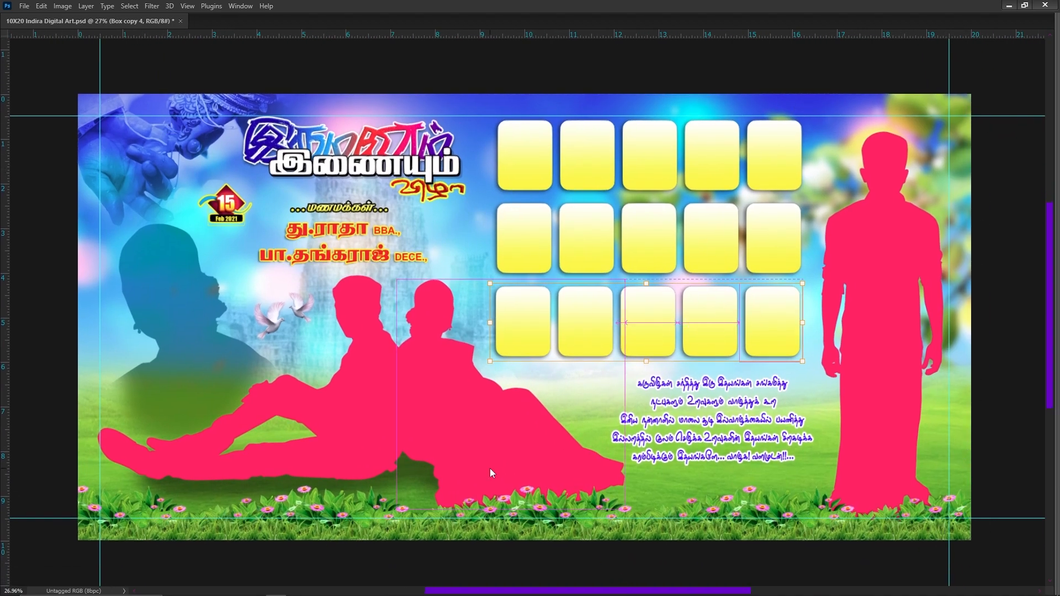
double_click(175, 134)
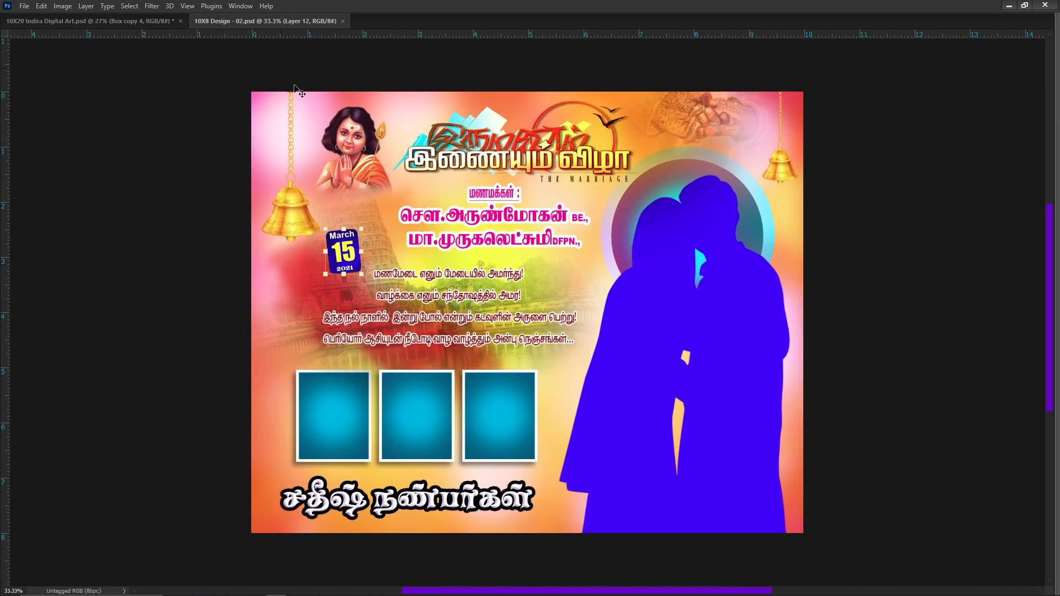
Try the Flex Editing guide layout preset on the 10X8 design.
left_click(186, 8)
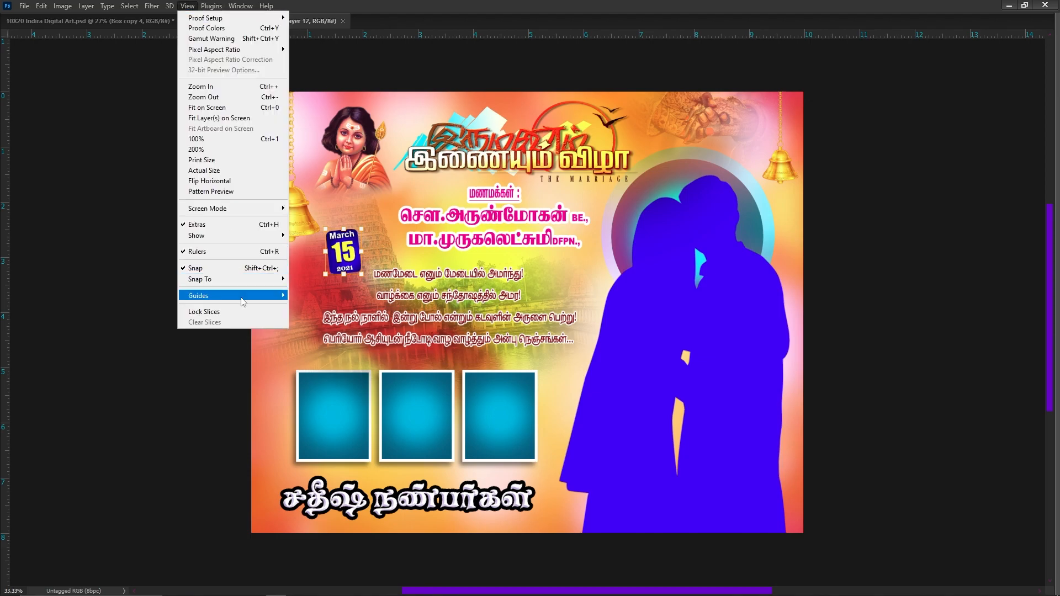
mouse_move(243, 298)
left_click(345, 368)
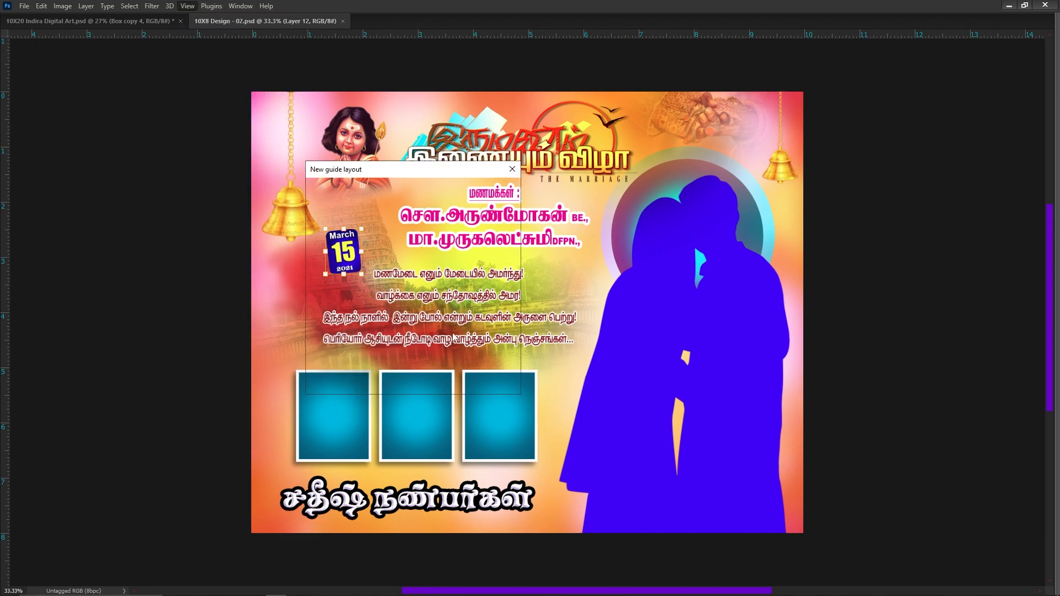
left_click(390, 186)
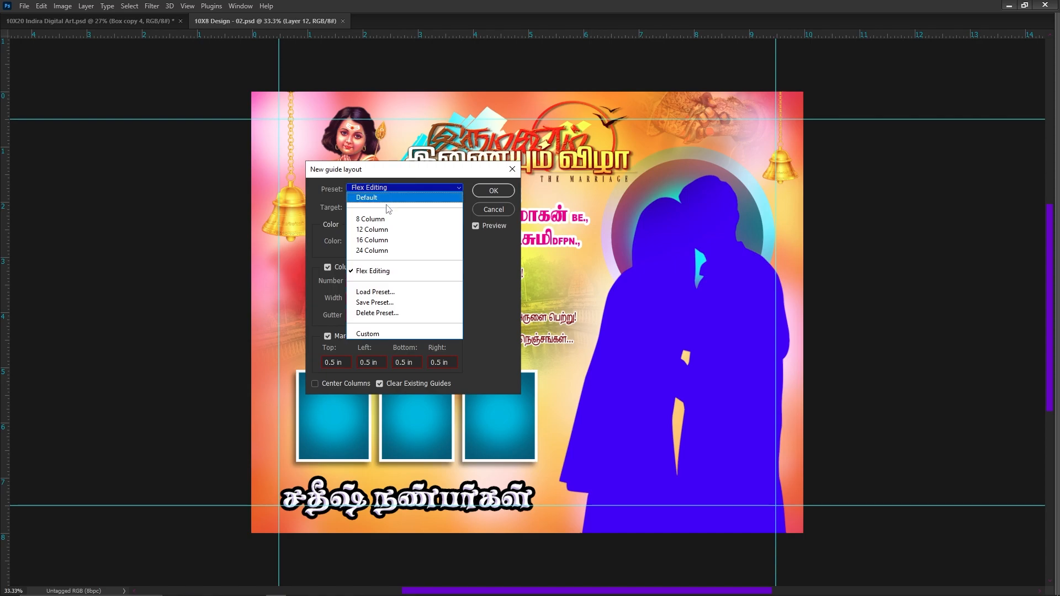
left_click(384, 269)
left_click(493, 191)
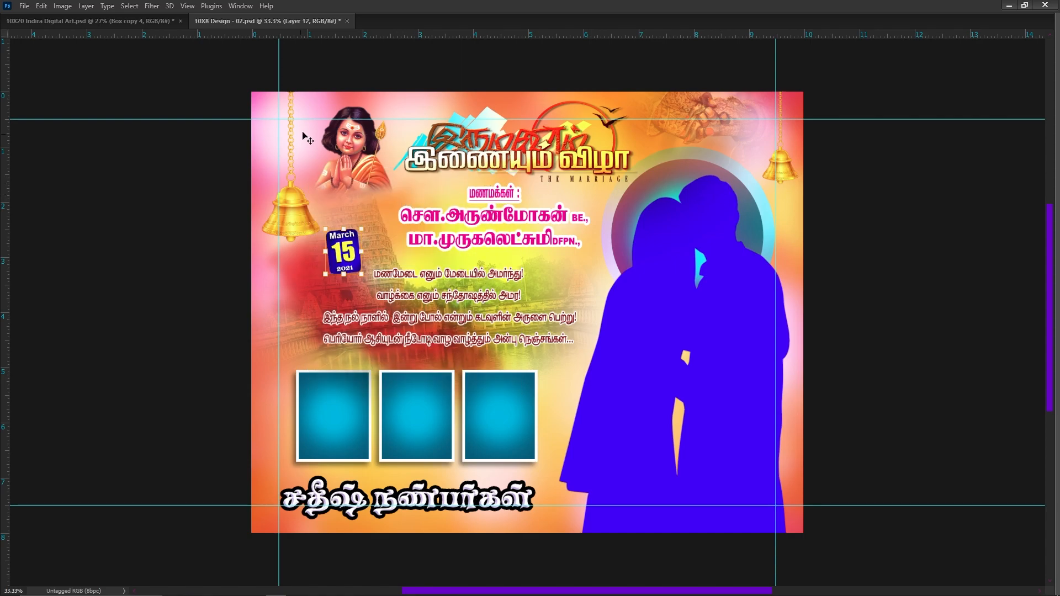
key("ctrl+z")
Apply a guide layout to the 10X8 design with top, left, bottom and right margins of 0.3 inches.
left_click(187, 6)
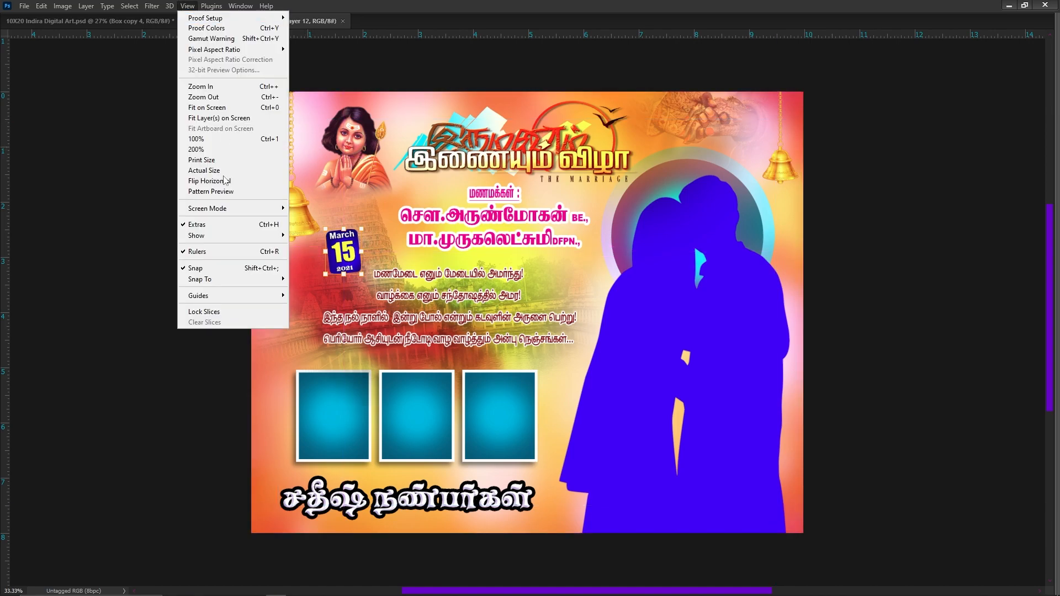
mouse_move(237, 296)
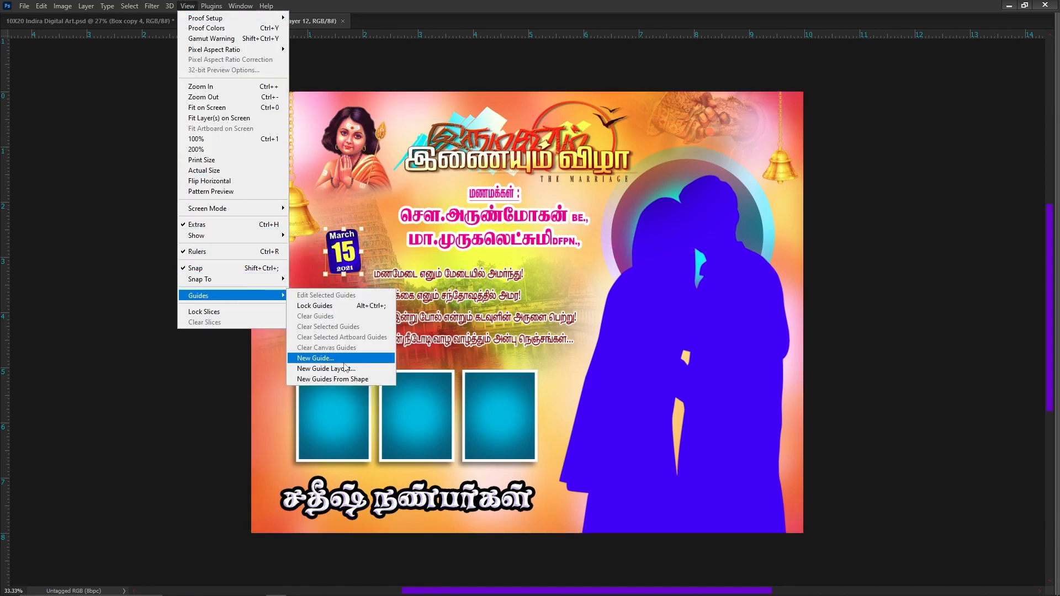
left_click(326, 368)
left_click(334, 362)
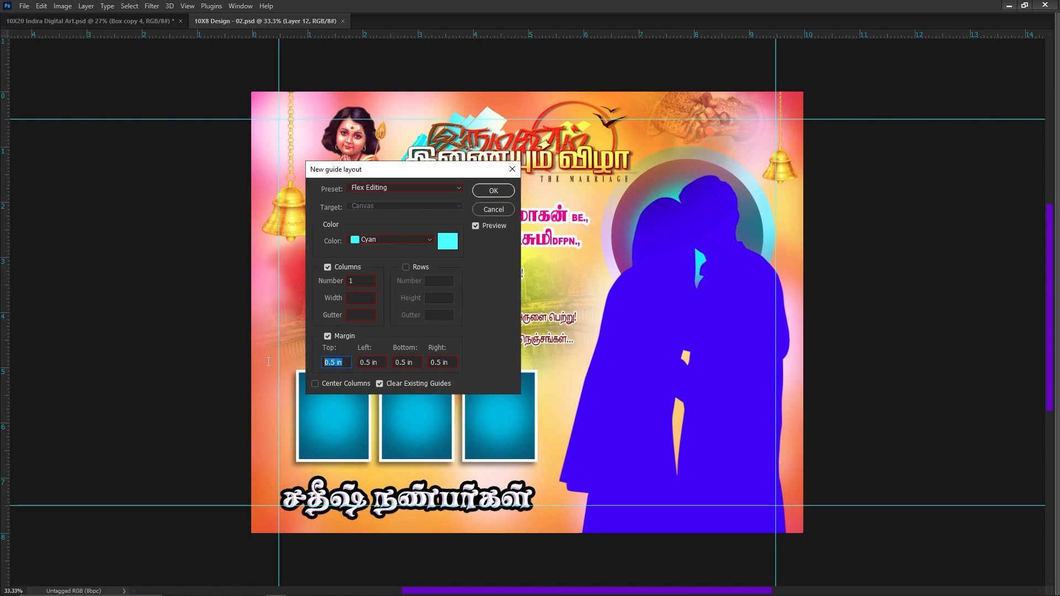
type("0.3")
key("Tab")
type("0.3")
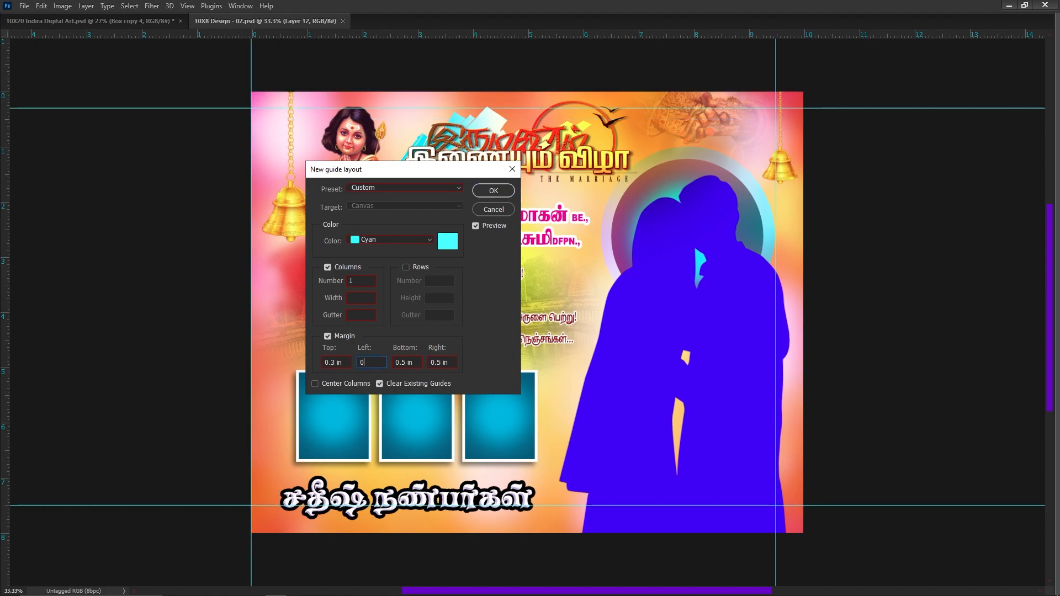
key("Tab")
type("0.3")
key("Tab")
type("0.3")
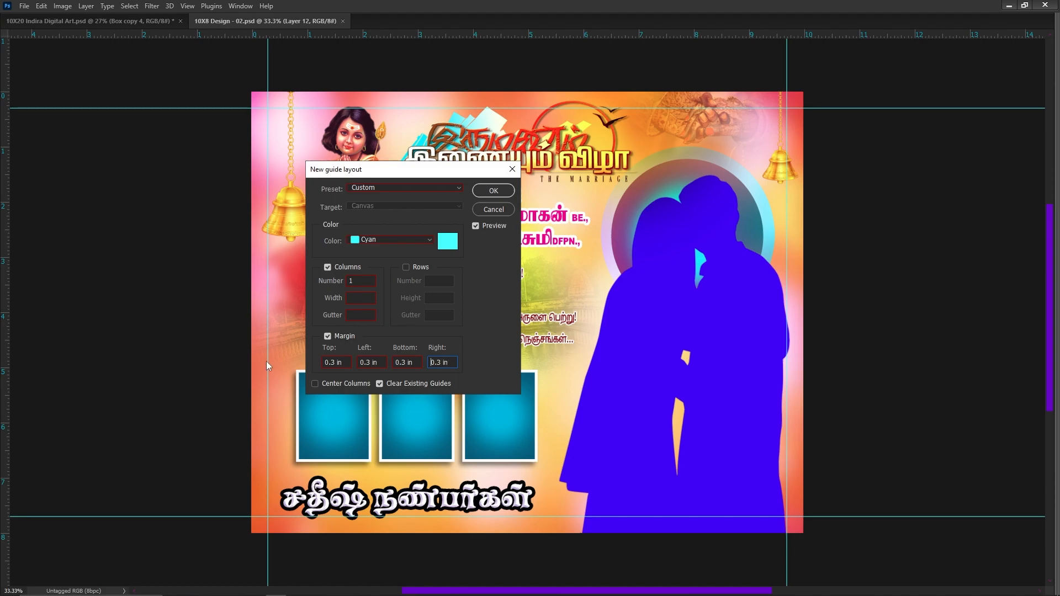
key("Return")
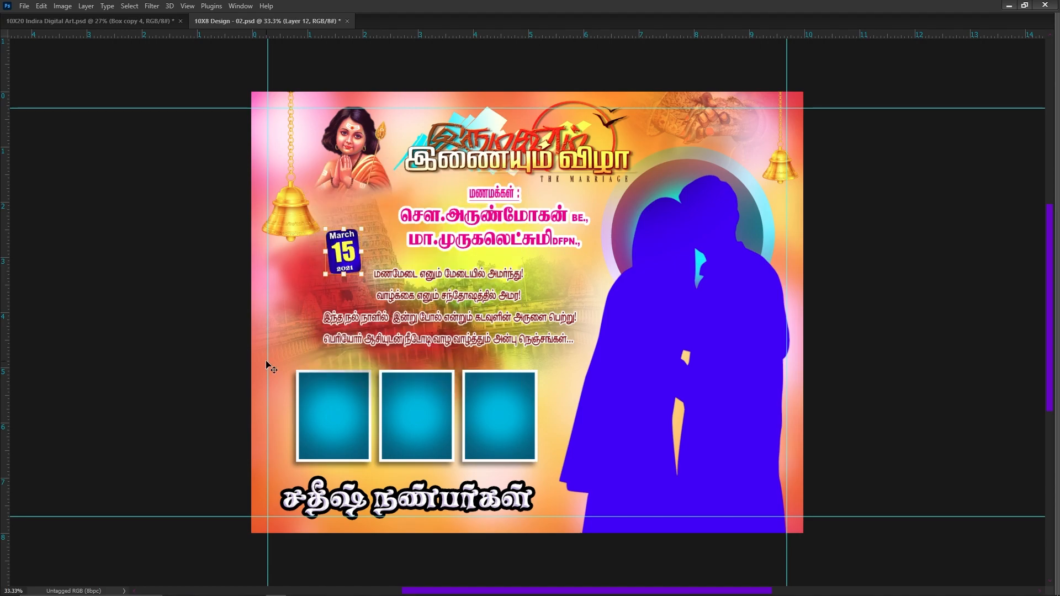
Open the album spread file A from the Editing folder and clear its existing guides.
key("ctrl+o")
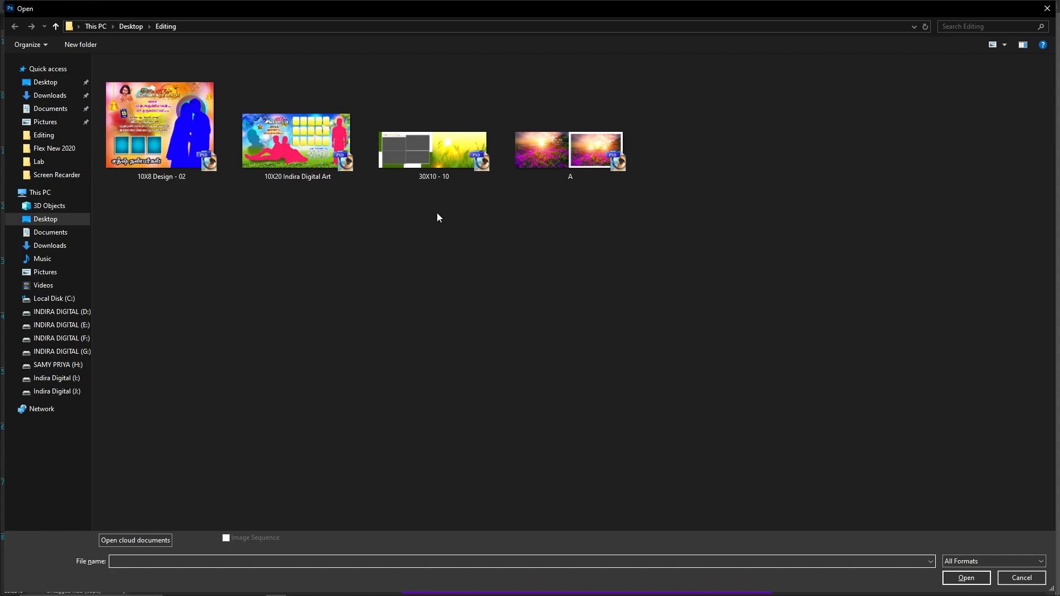
double_click(531, 155)
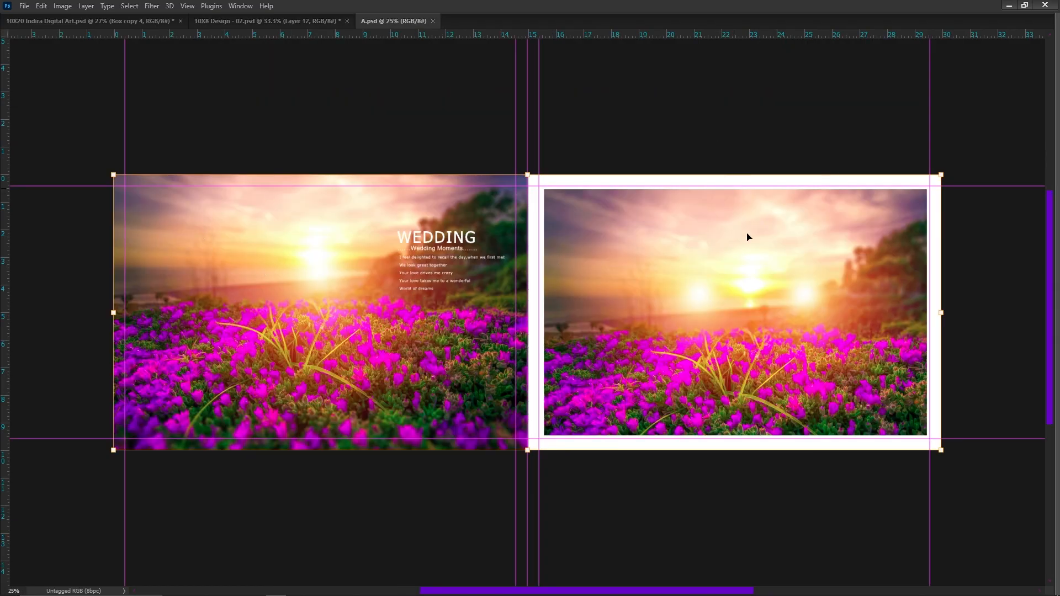
left_click(187, 6)
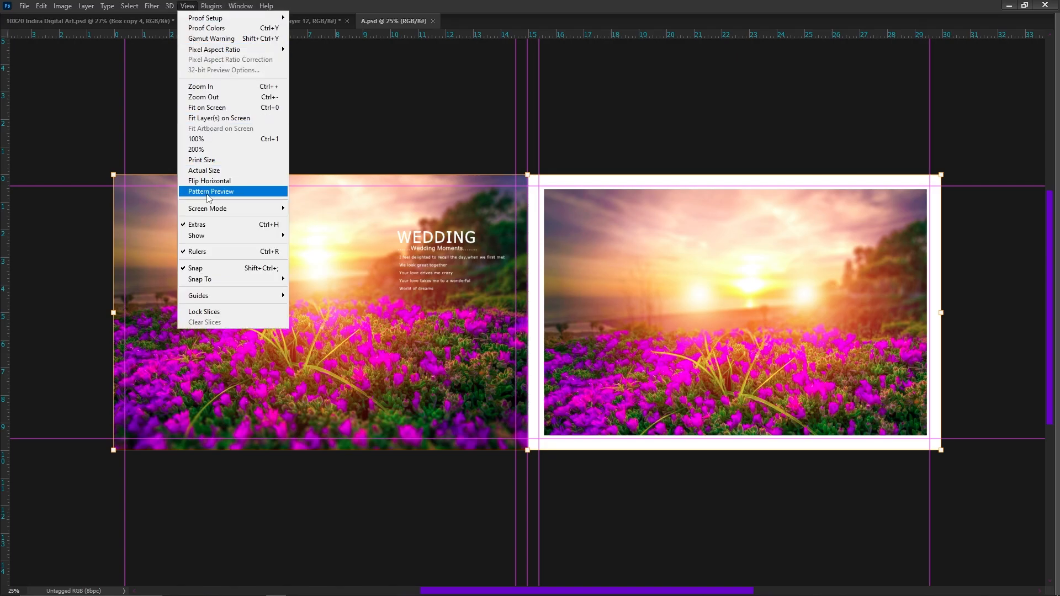
mouse_move(229, 299)
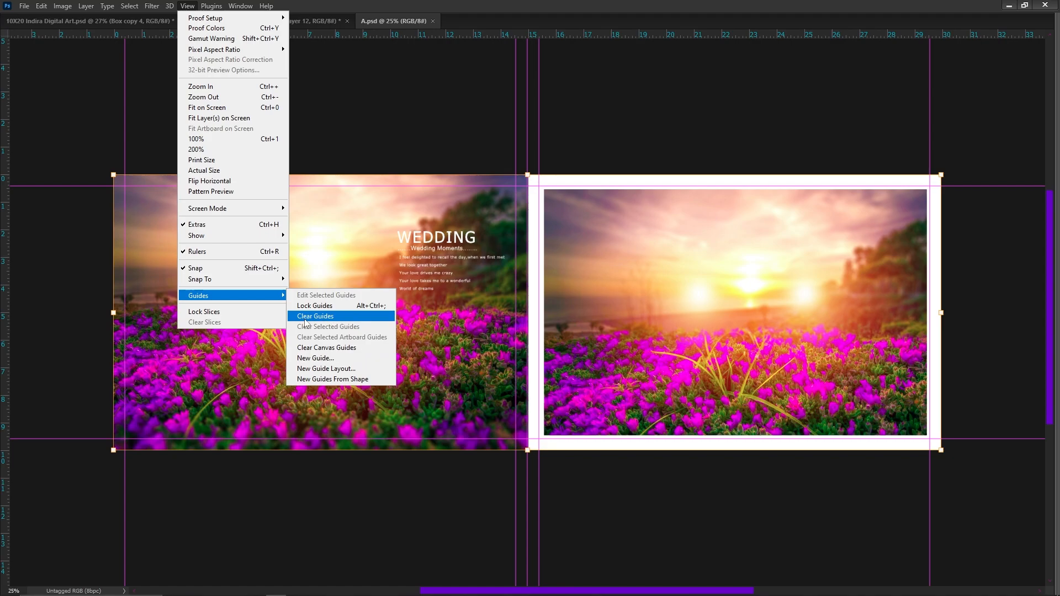
left_click(324, 322)
scroll(436, 336, "up", 1)
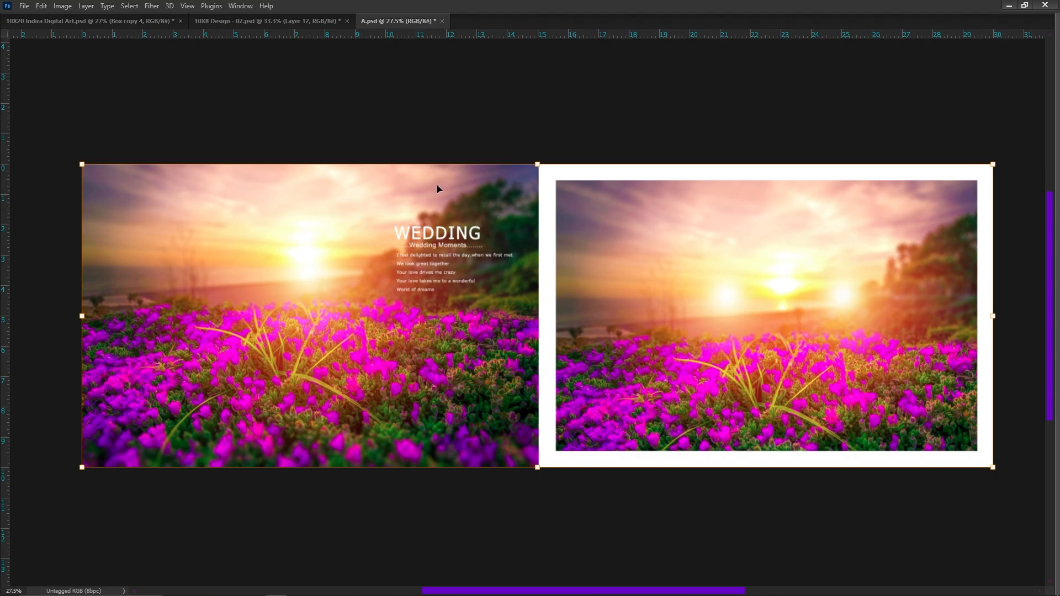
Start a new guide layout for the album spread based on the Default preset.
left_click(187, 6)
mouse_move(248, 296)
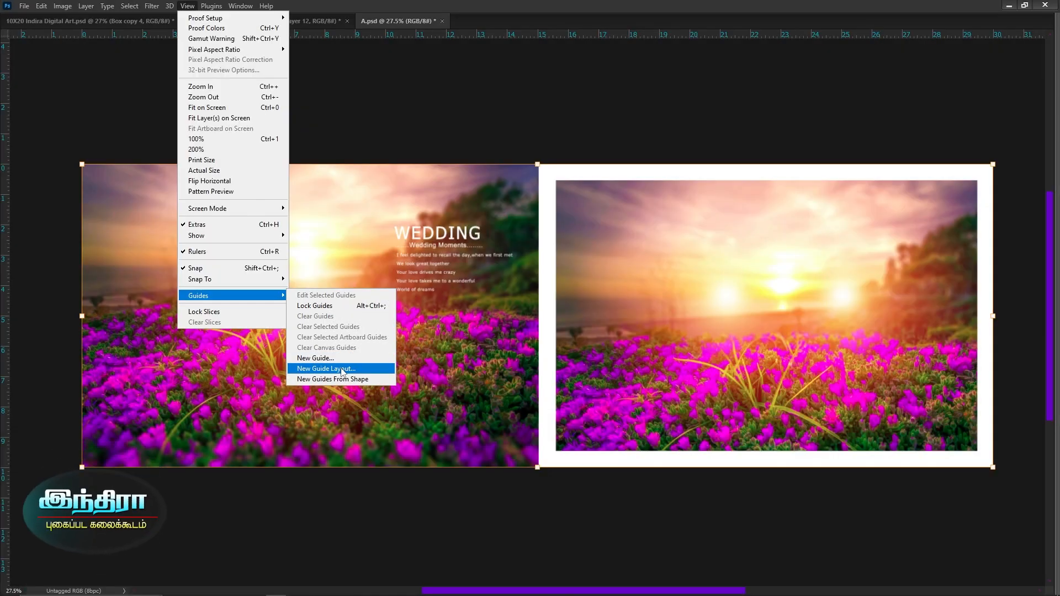
left_click(342, 368)
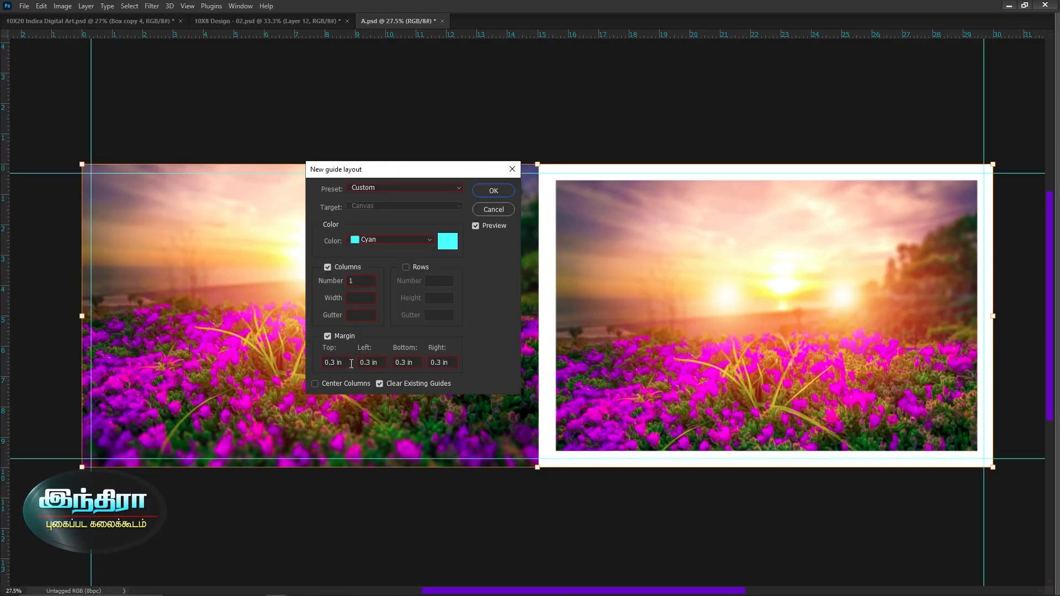
left_click_drag(400, 171, 563, 105)
left_click(594, 124)
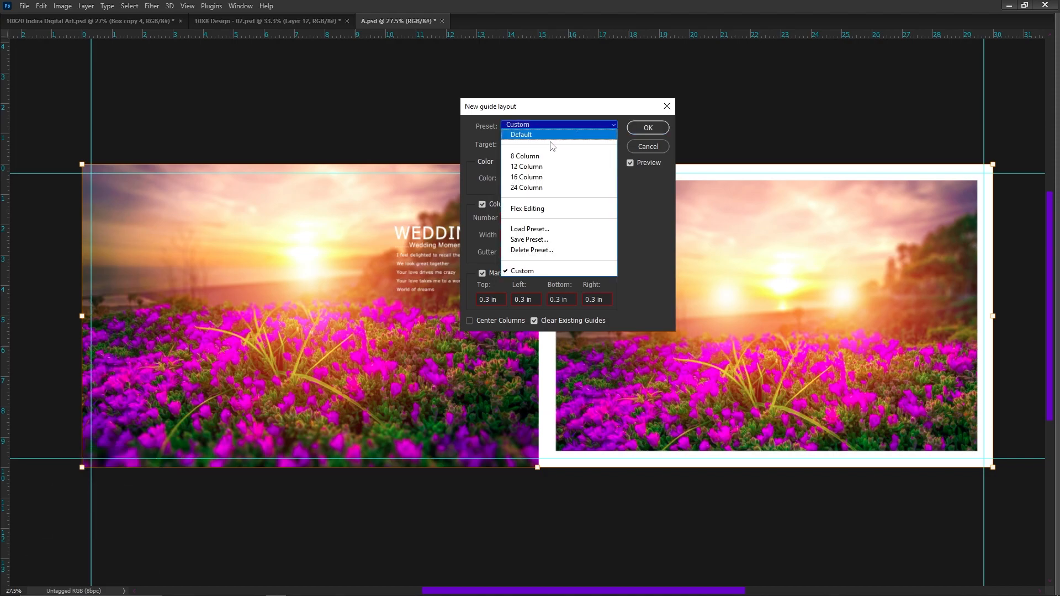
left_click(552, 135)
left_click_drag(527, 108, 451, 147)
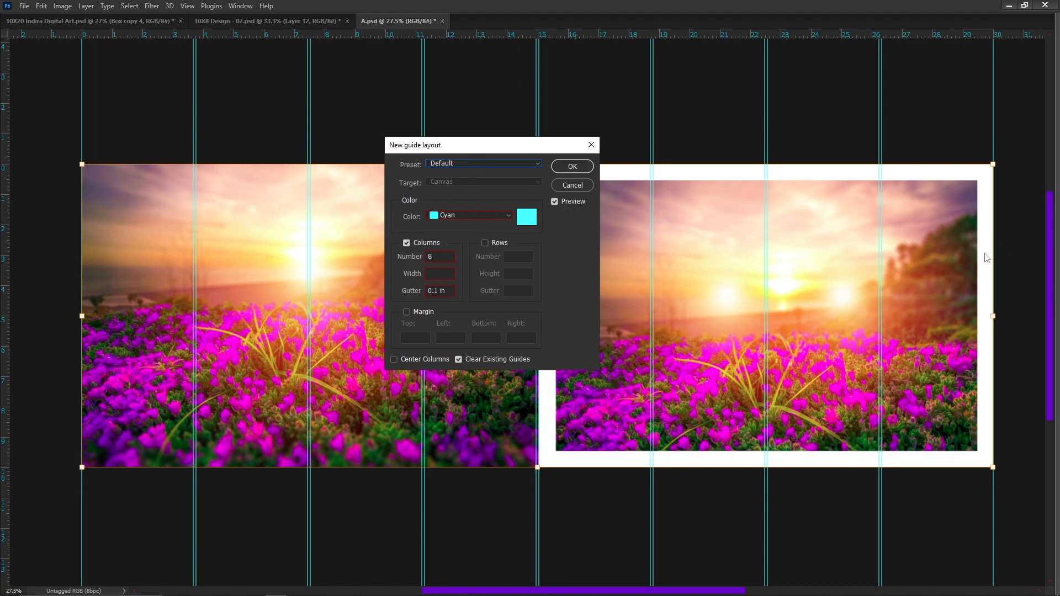
Reduce the guide layout's number of columns to 2.
left_click(434, 255)
key("Down")
key("Down")
key("Down")
key("Down")
key("Down")
key("Down")
left_click_drag(491, 145, 383, 255)
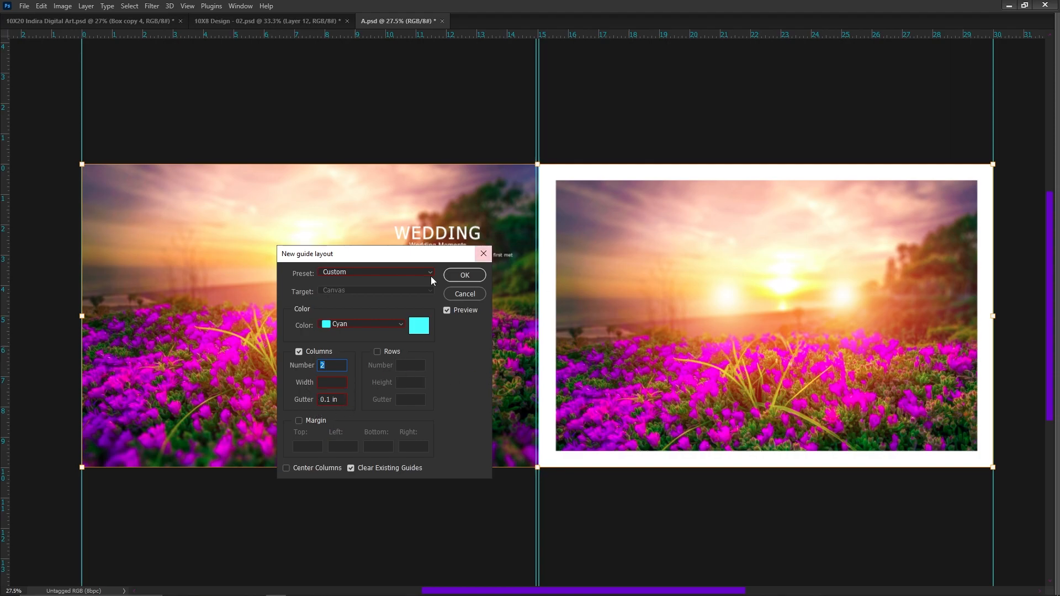
Set the column gutter to 5 inches and apply the guide layout.
double_click(338, 399)
type("5")
key("Return")
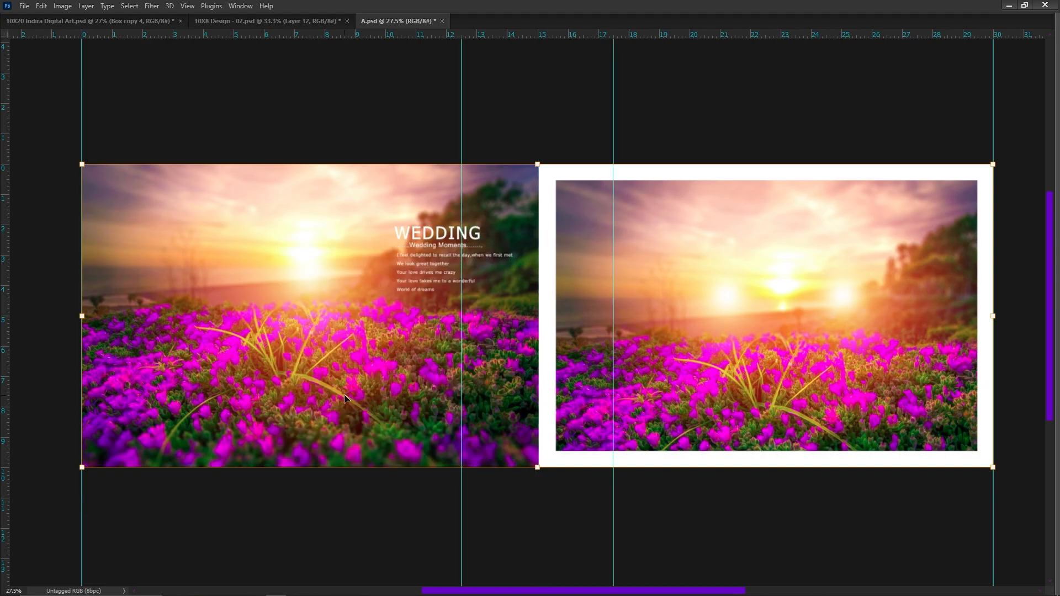
Reopen the guide layout settings and set the column gutter to 1 inch.
left_click(187, 6)
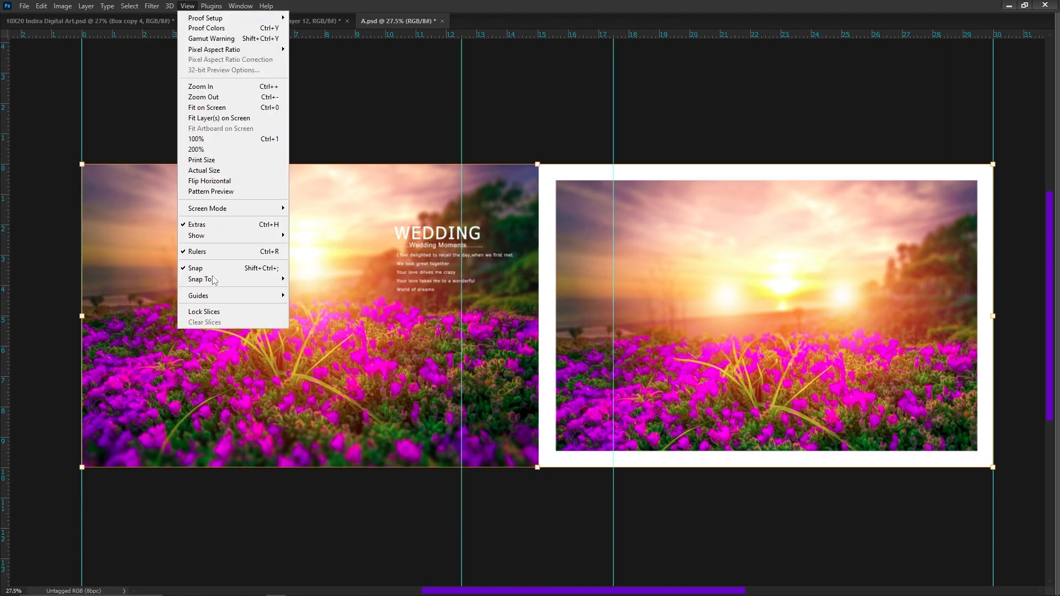
mouse_move(212, 296)
left_click(347, 370)
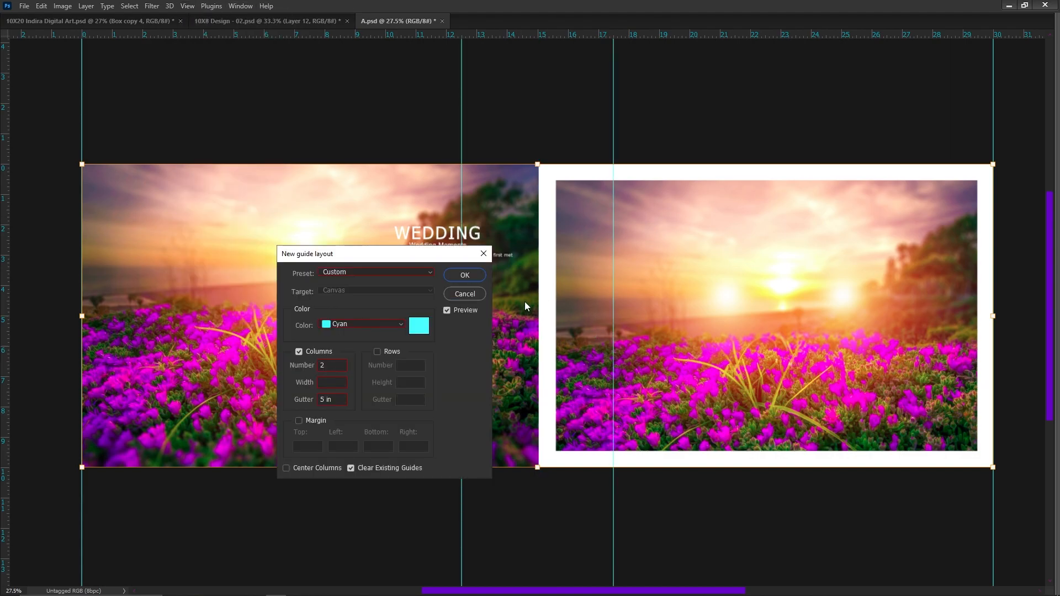
left_click(337, 403)
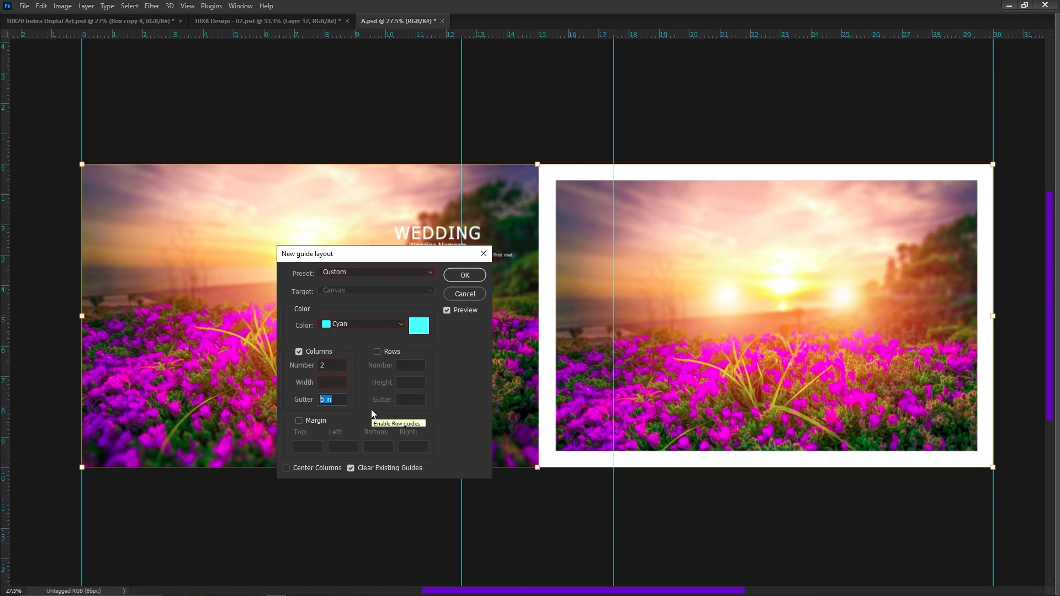
type("1")
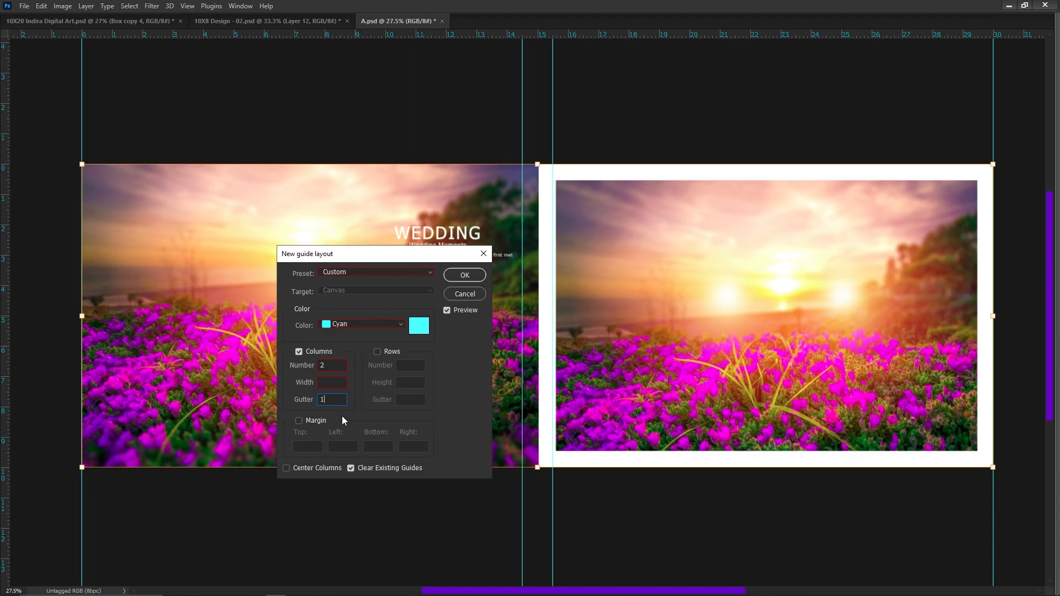
Enable the margins of the album guide layout and set all four sides to 0.5 inches.
left_click(310, 421)
left_click_drag(319, 446, 276, 446)
type("0.5")
key("Tab")
type("0.5")
key("Tab")
type("0.5")
key("Tab")
type("0.5")
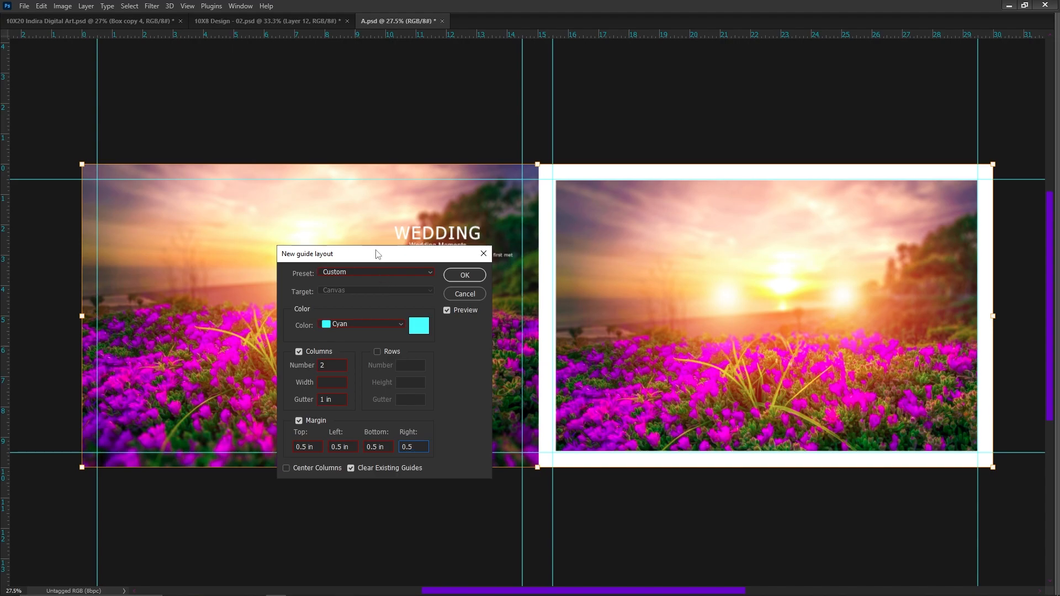
Try 3 columns in the guide layout and return to 2.
left_click_drag(377, 253, 395, 126)
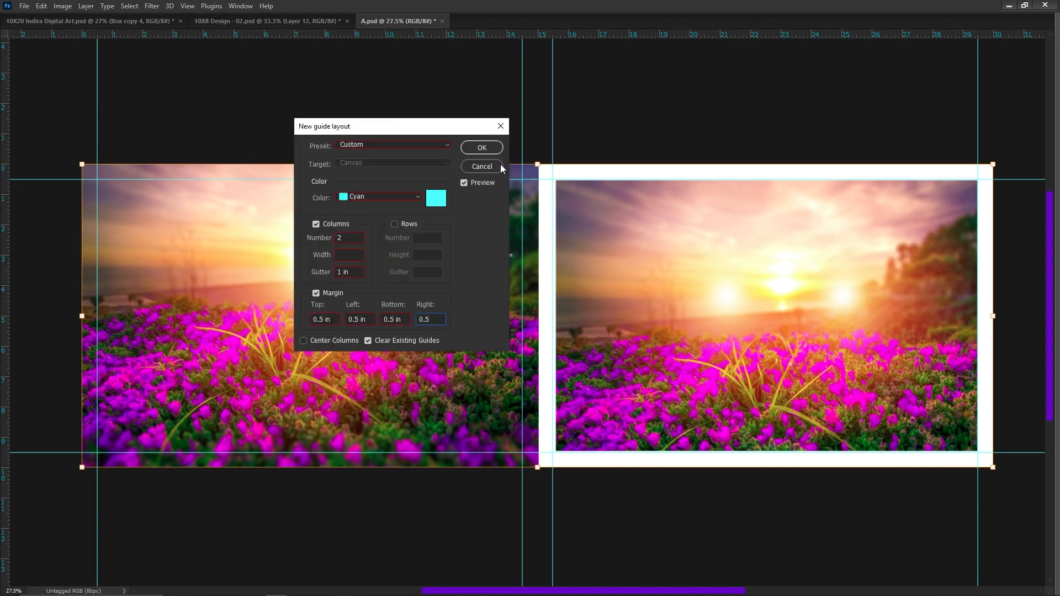
left_click(349, 238)
key("Up")
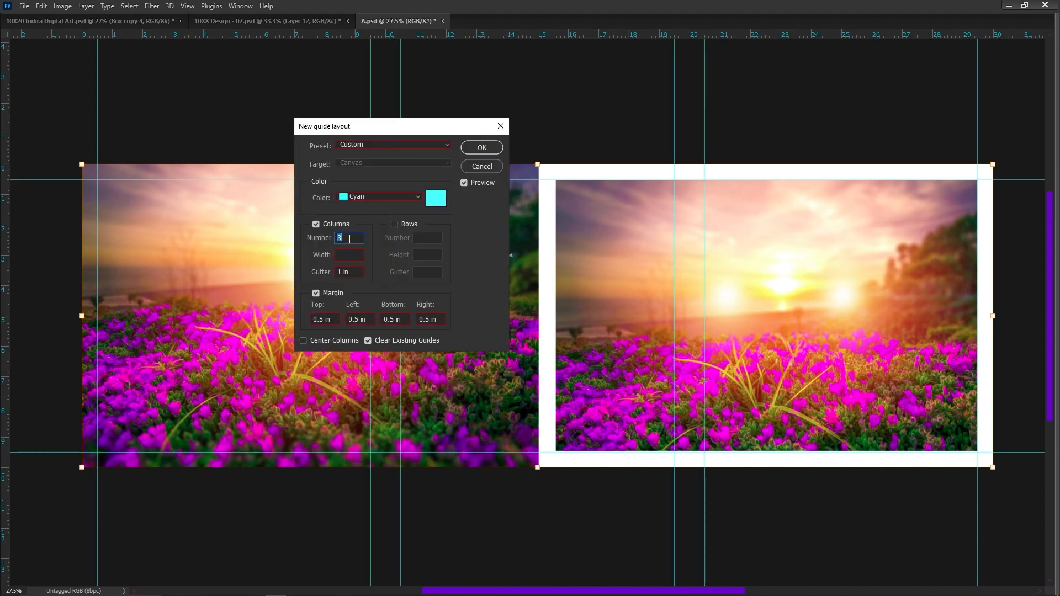
key("Down")
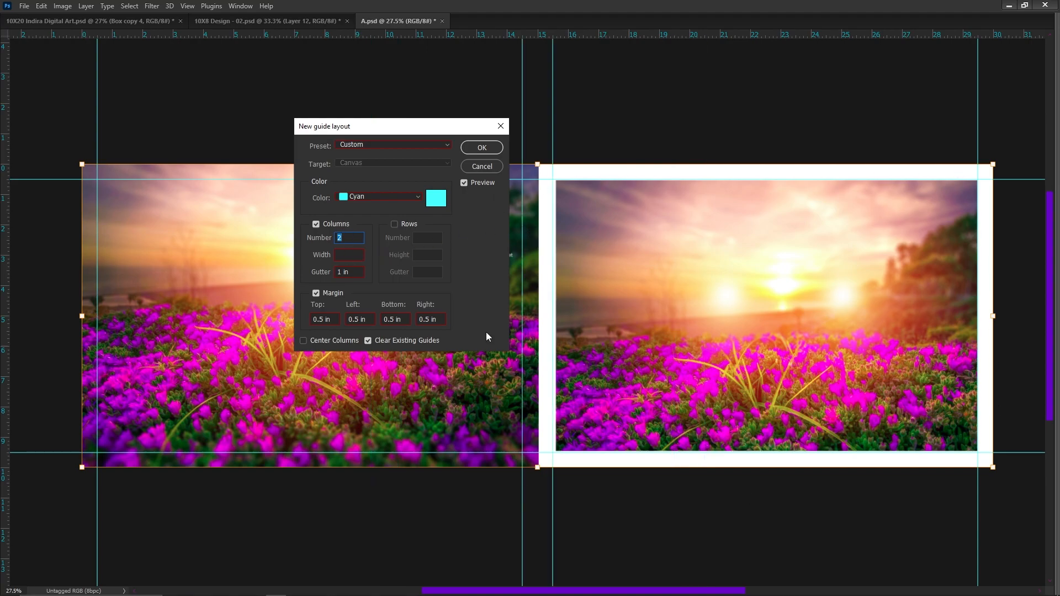
Enable Center Columns for the album guide layout.
left_click_drag(415, 130, 598, 145)
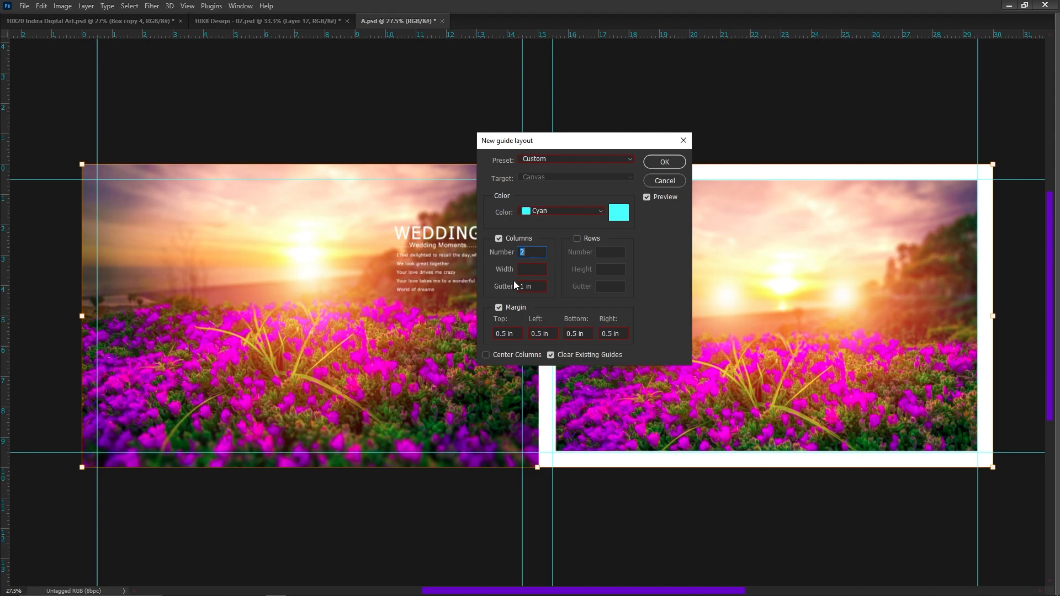
left_click(499, 354)
left_click_drag(587, 142, 451, 181)
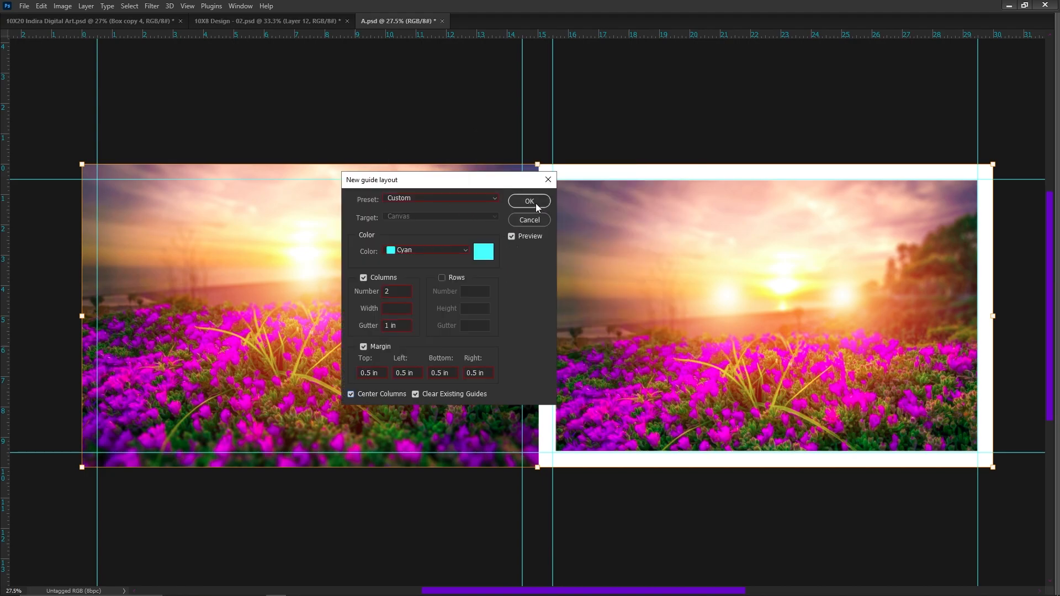
Save the guide layout as a preset named 10X30 Album Line and apply it to the album spread.
left_click(472, 200)
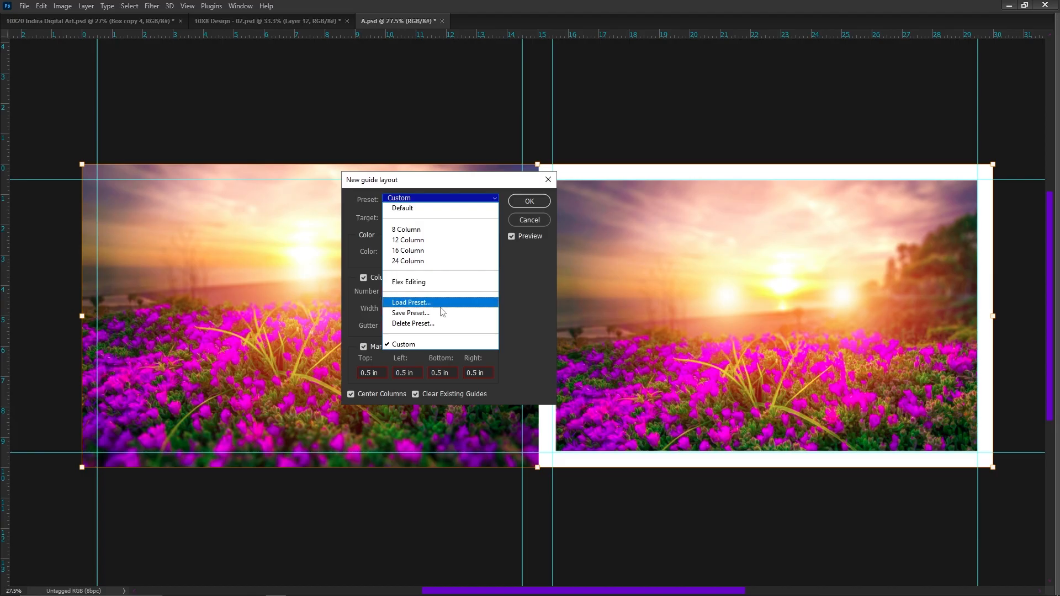
left_click(437, 316)
type("10X30 Album")
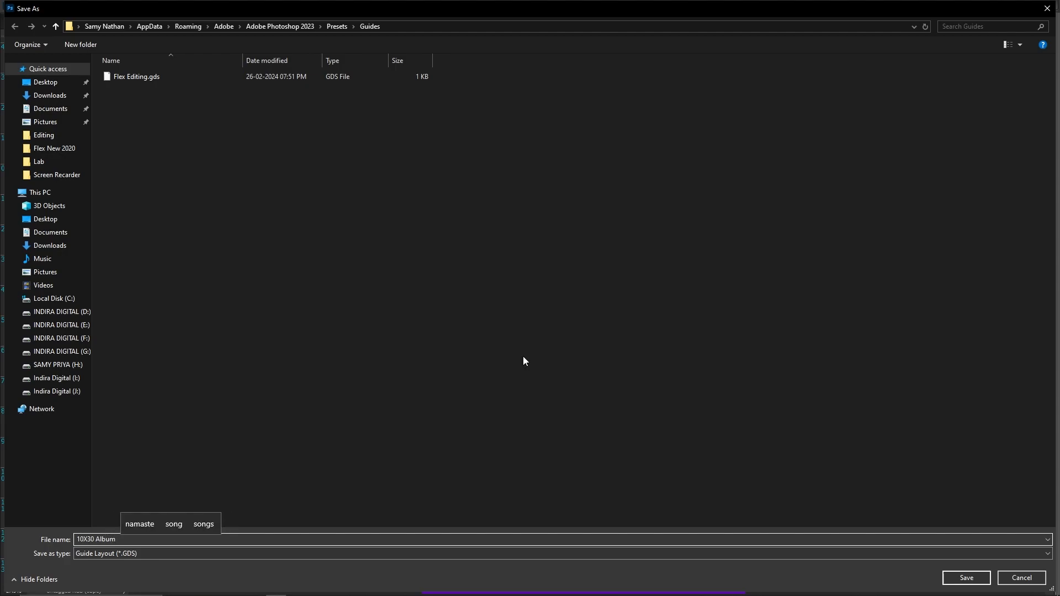
type(" Line")
key("Return")
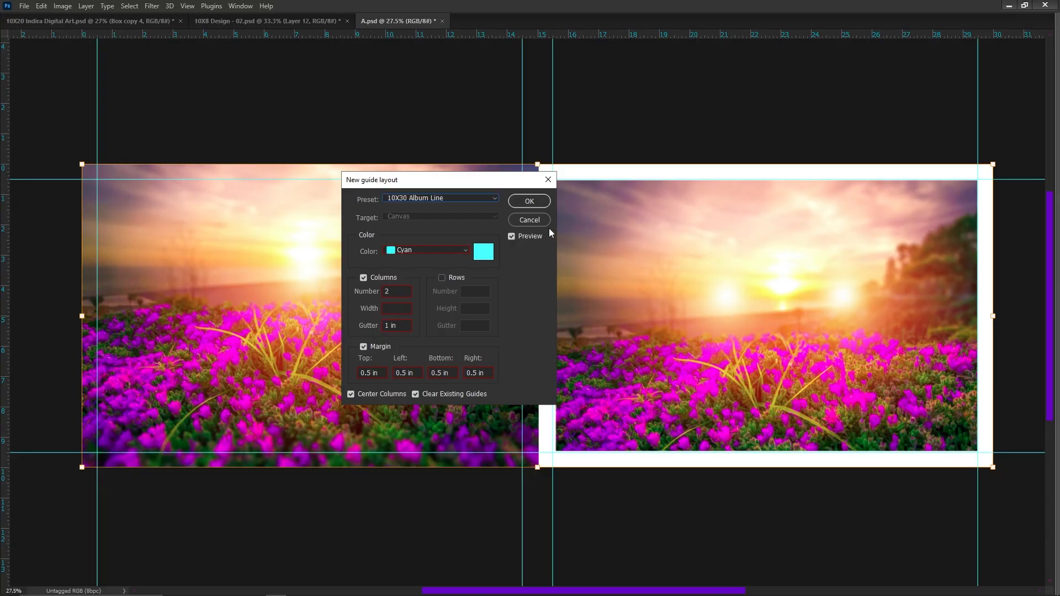
left_click(528, 200)
Hide the guides before and after reapplying the 10X30 Album Line guide layout to the album spread.
key("ctrl+semicolon")
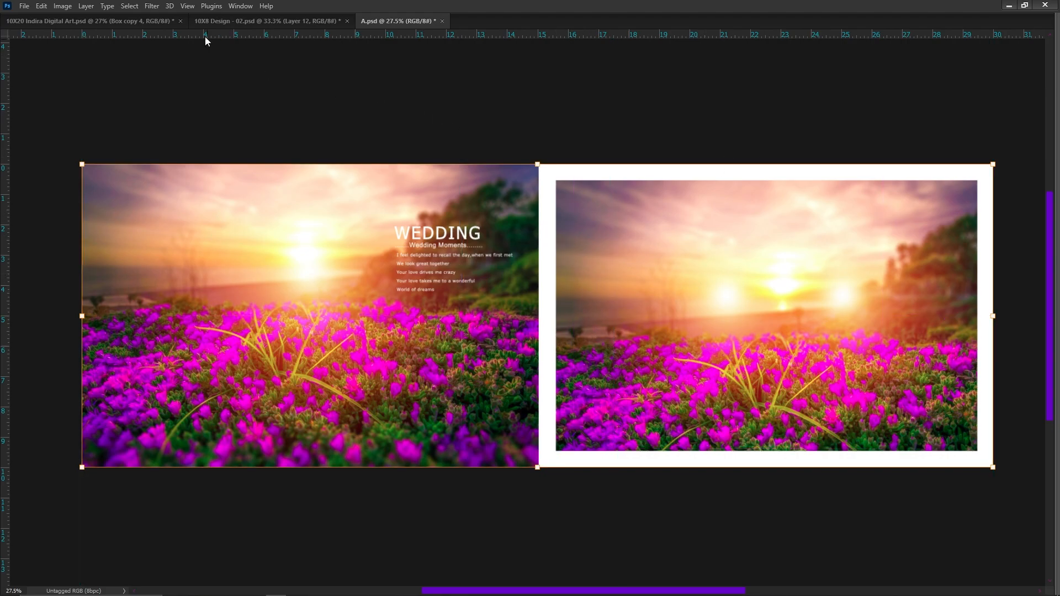
left_click(187, 6)
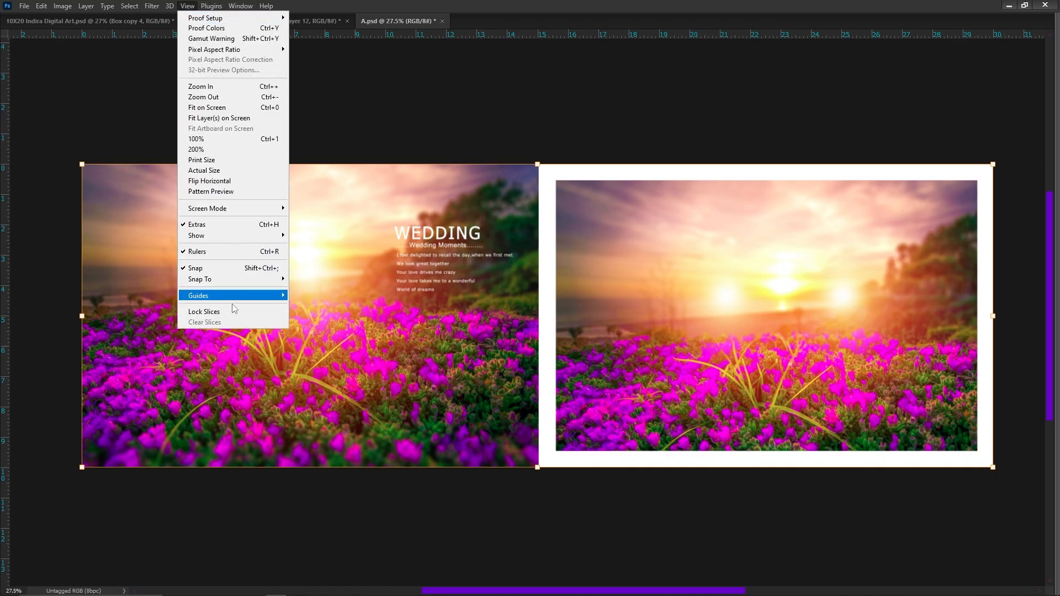
mouse_move(247, 295)
left_click(329, 368)
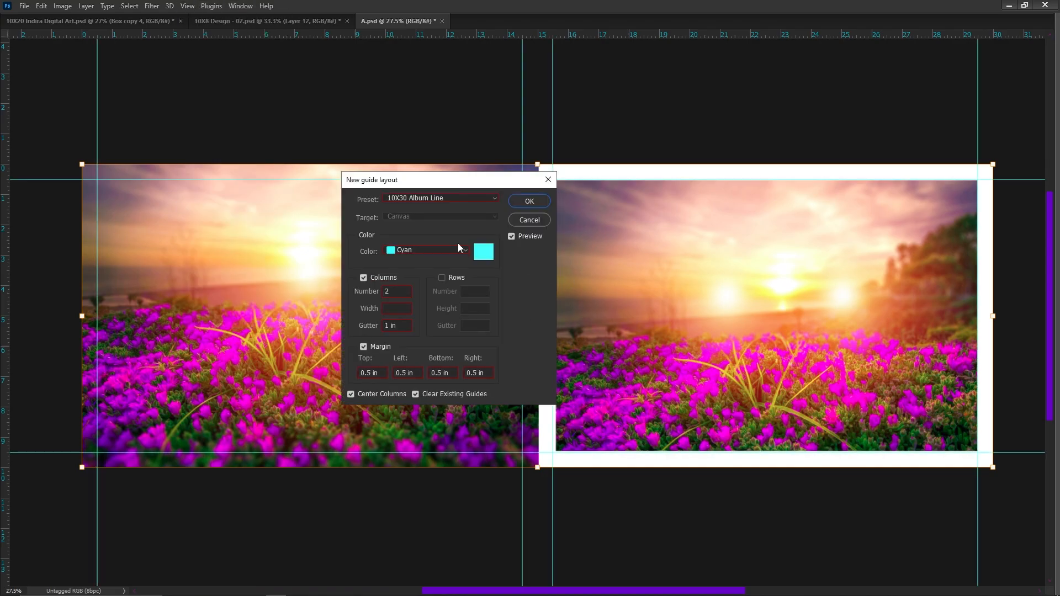
left_click(529, 202)
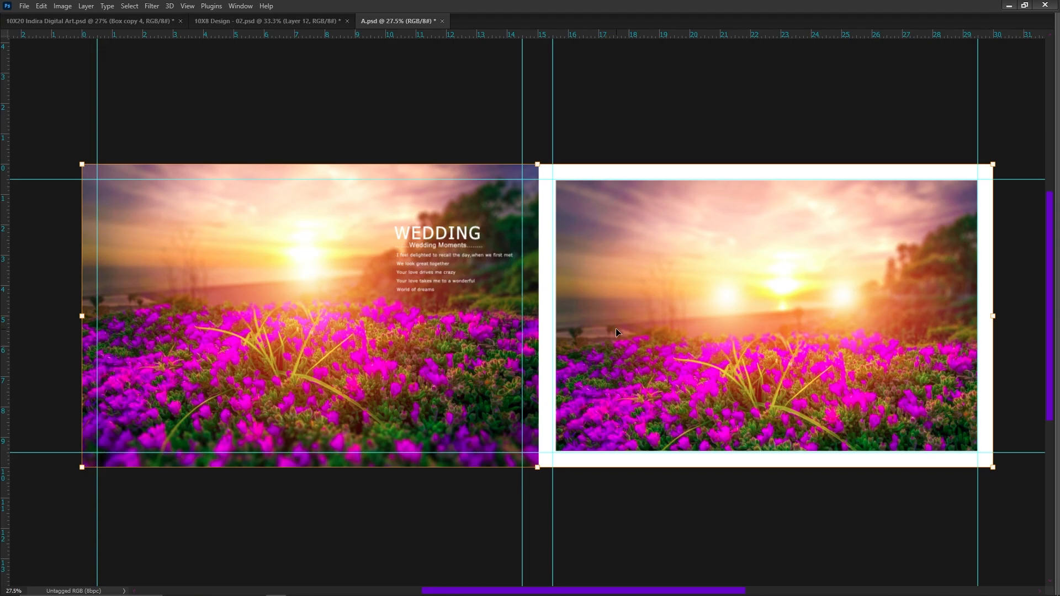
key("ctrl+;")
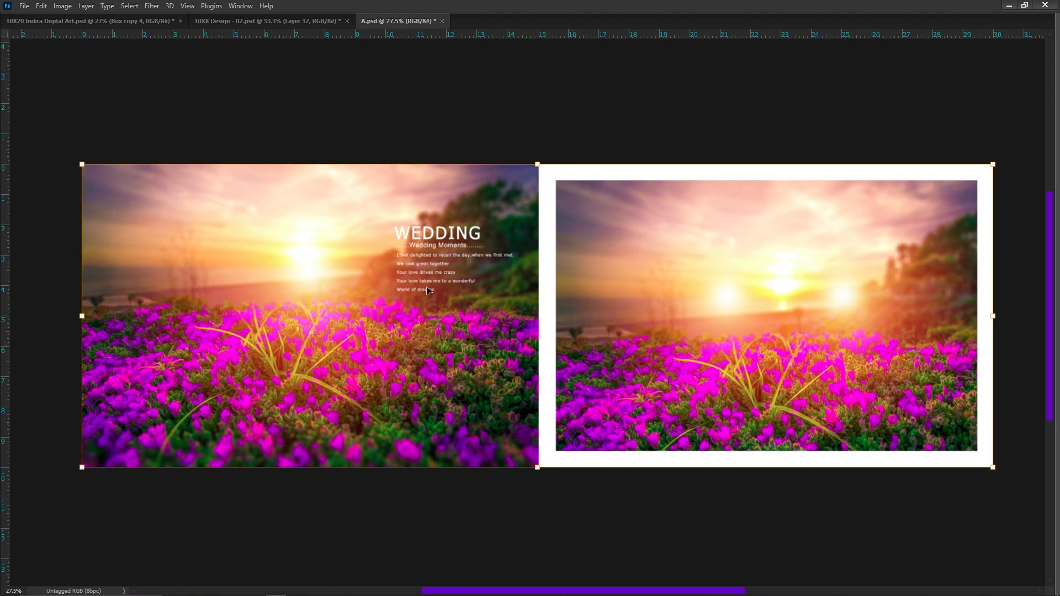
Create new guides from the shapes of the selected wedding text layers in the album spread and inspect their edges up close.
left_click(185, 8)
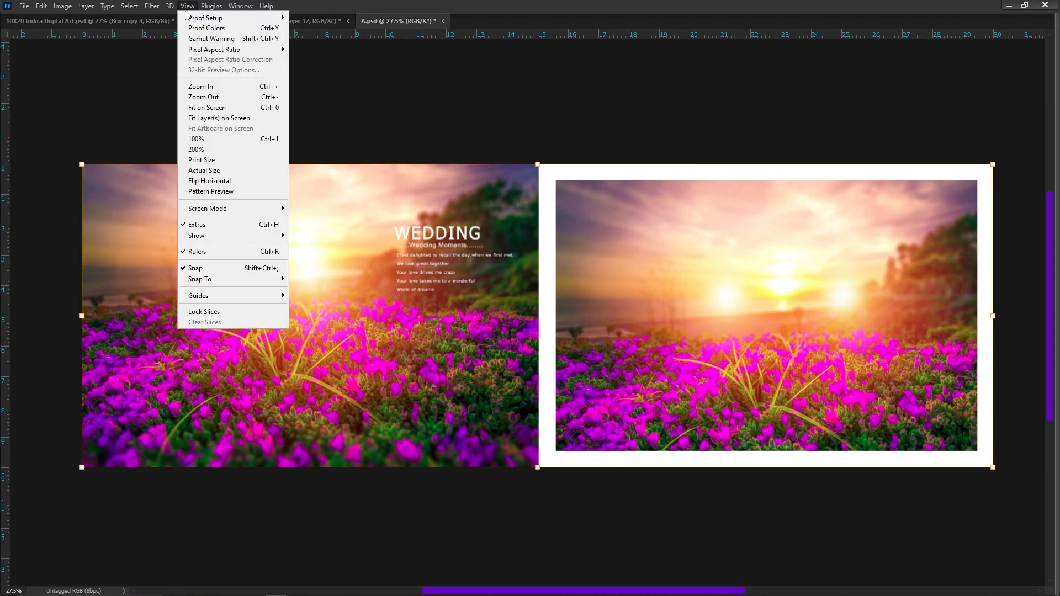
mouse_move(226, 297)
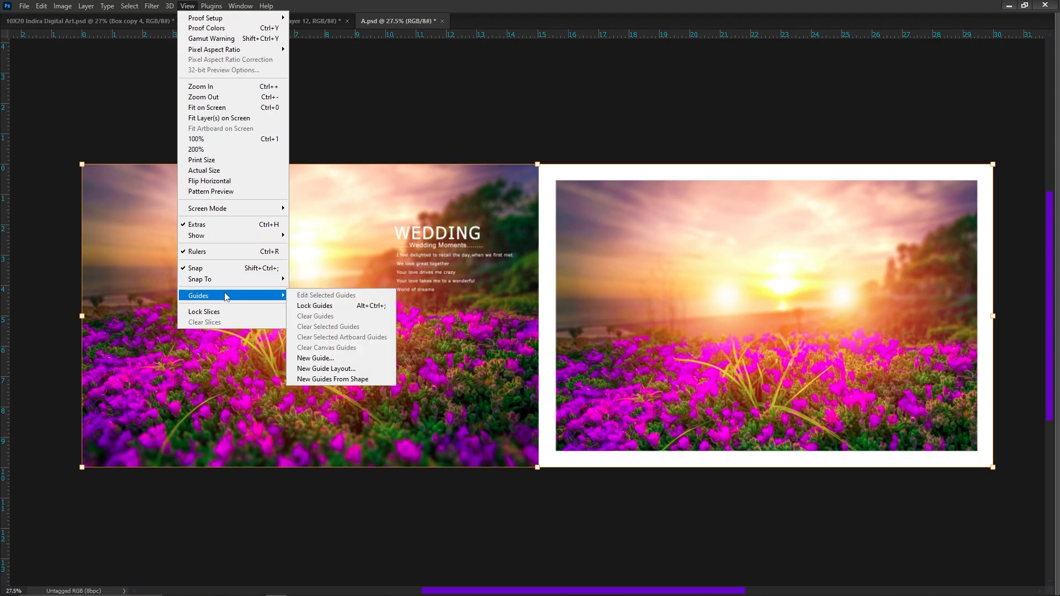
left_click(344, 379)
left_click_drag(446, 235, 523, 272)
left_click_drag(529, 206, 551, 257)
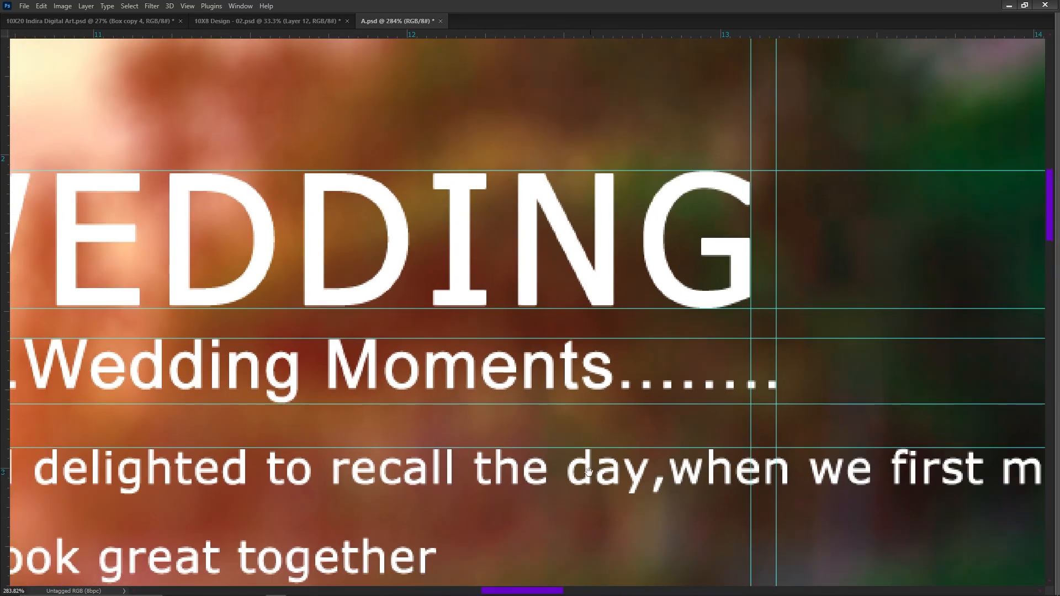
left_click_drag(589, 472, 570, 311)
key("ctrl+0")
Switch to 10X20 Indira Digital Art.psd and clear its guides.
key("ctrl+Tab")
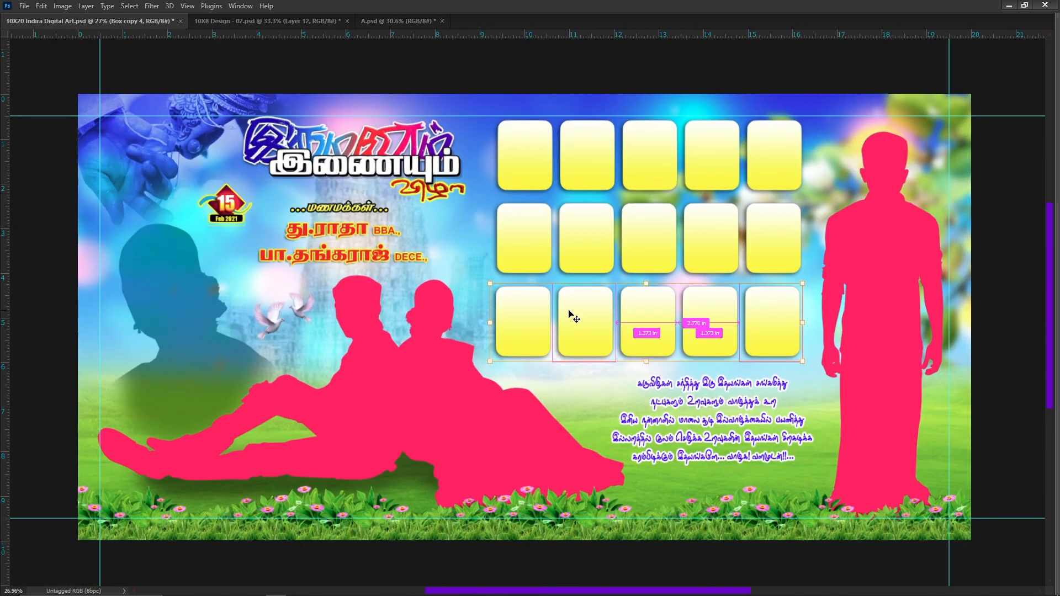
left_click(187, 6)
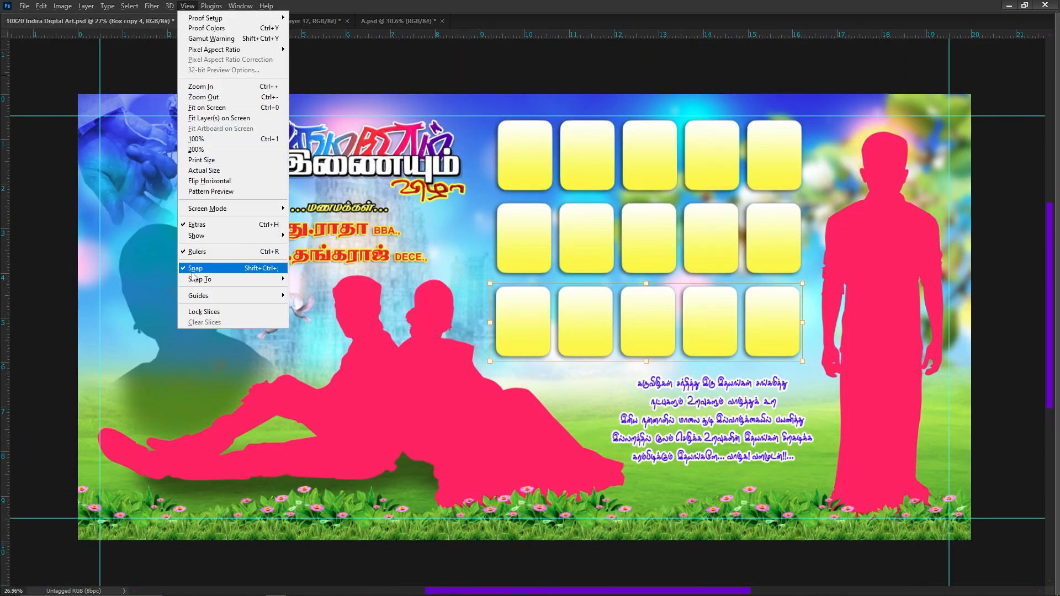
mouse_move(199, 295)
left_click(315, 312)
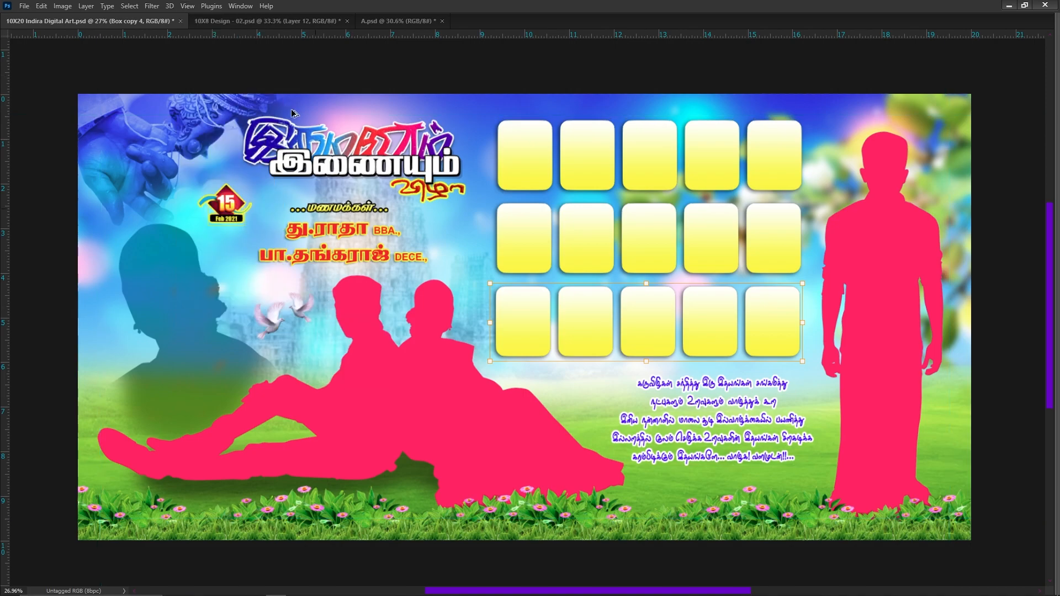
Create new guides from the shape of the selected bottom row of yellow boxes.
left_click(187, 6)
mouse_move(267, 301)
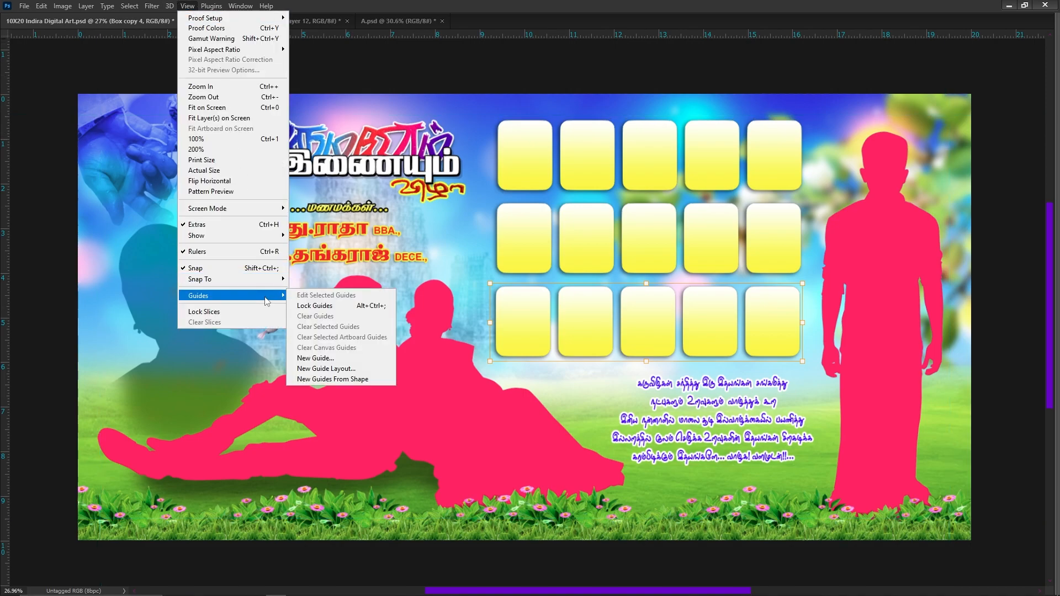
left_click(351, 380)
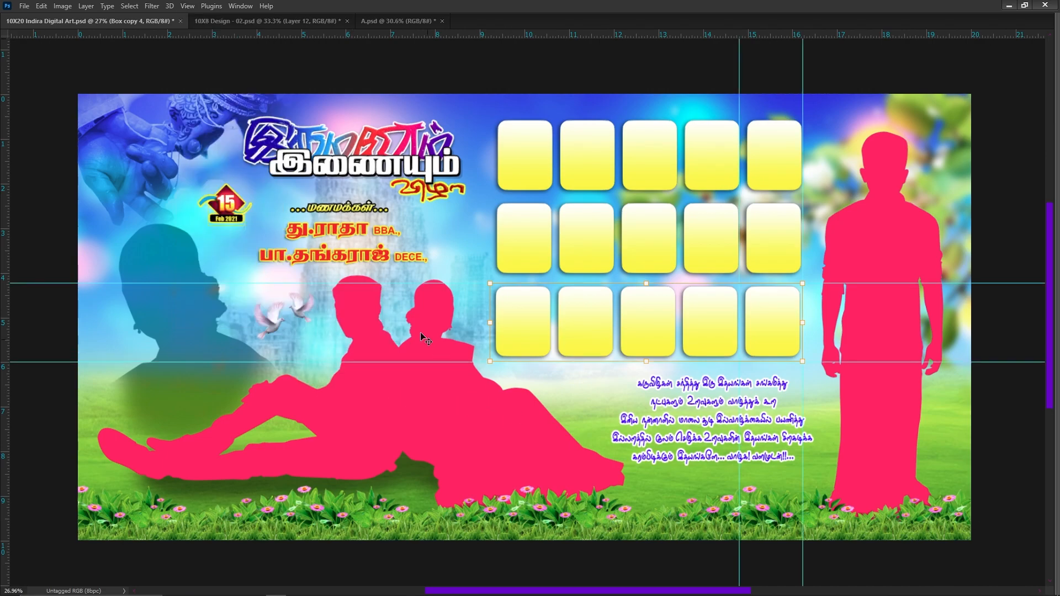
scroll(425, 340, "down", 2)
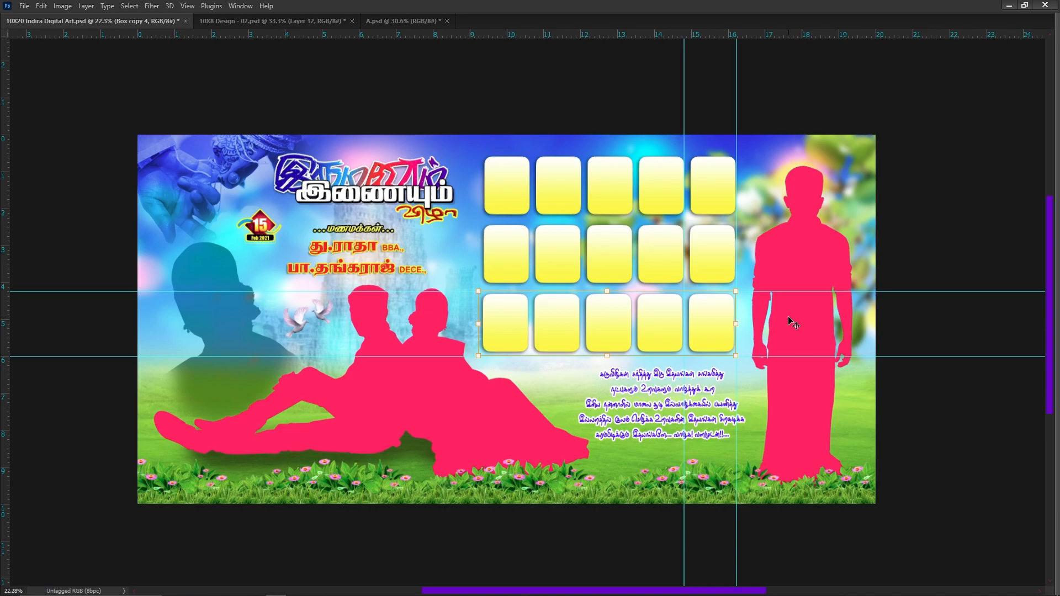
scroll(721, 319, "up", 1)
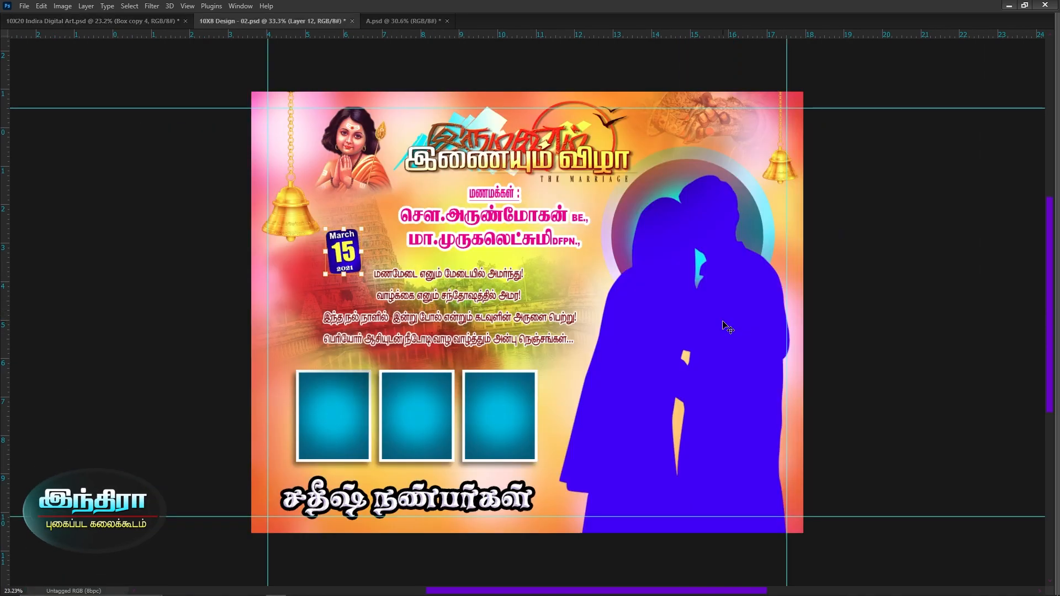
In 10X8 Design - 02.psd, create new guides from the shape of the selected March 15 date badge.
left_click(193, 8)
mouse_move(237, 295)
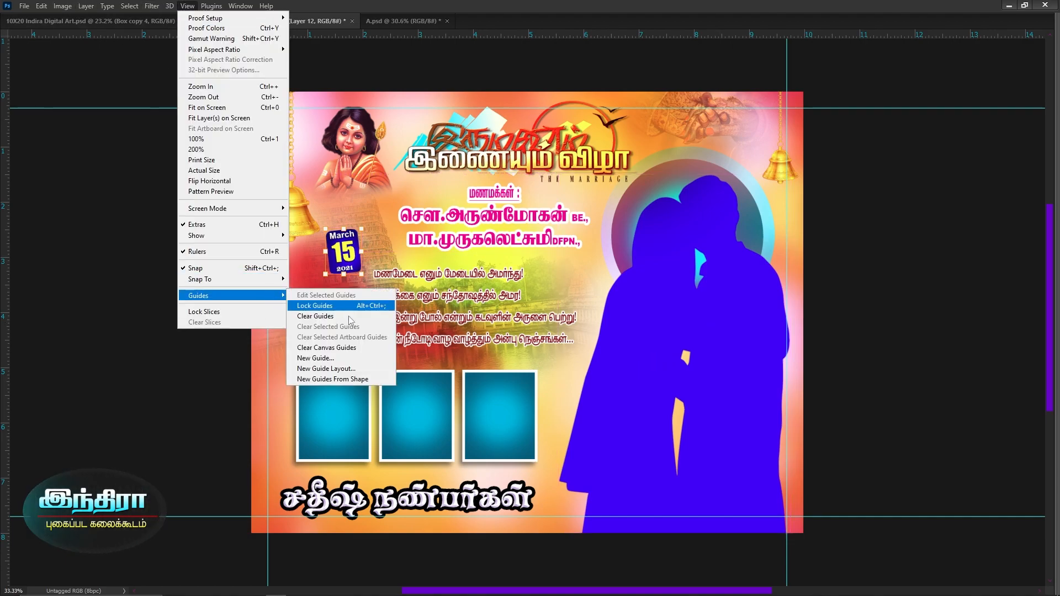
left_click(344, 379)
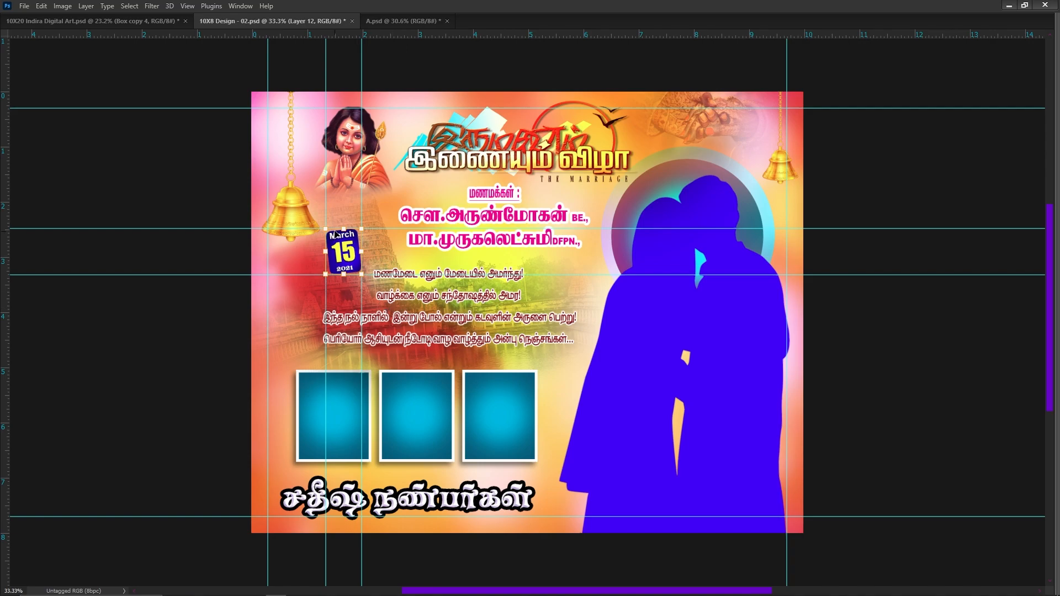
Show the panels and draw two purple squares with the Rectangle tool, about 1.79 in over the couple and 1.83 in over the names.
key("Tab")
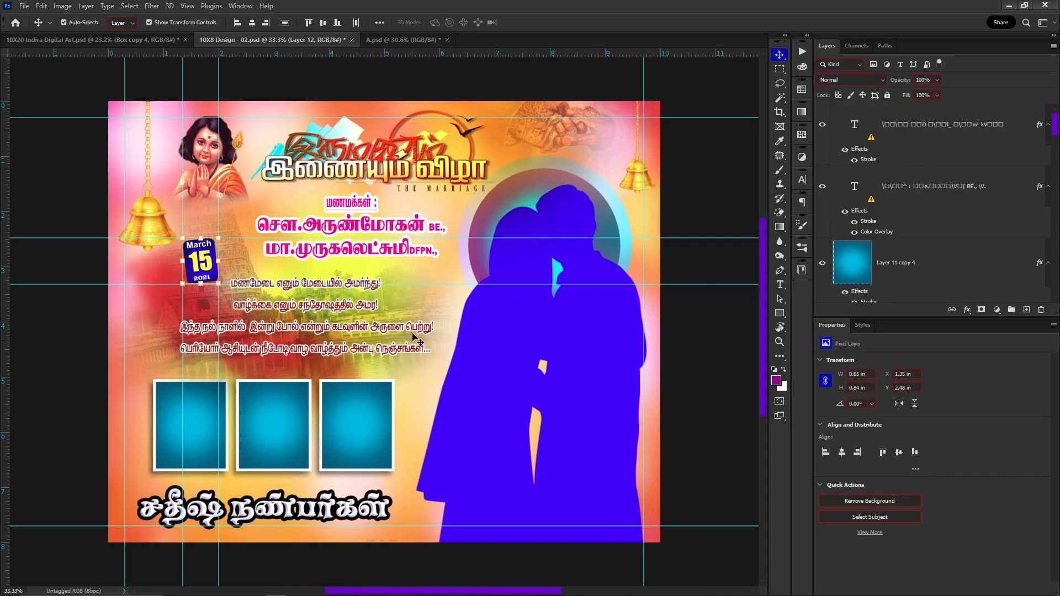
left_click(780, 314)
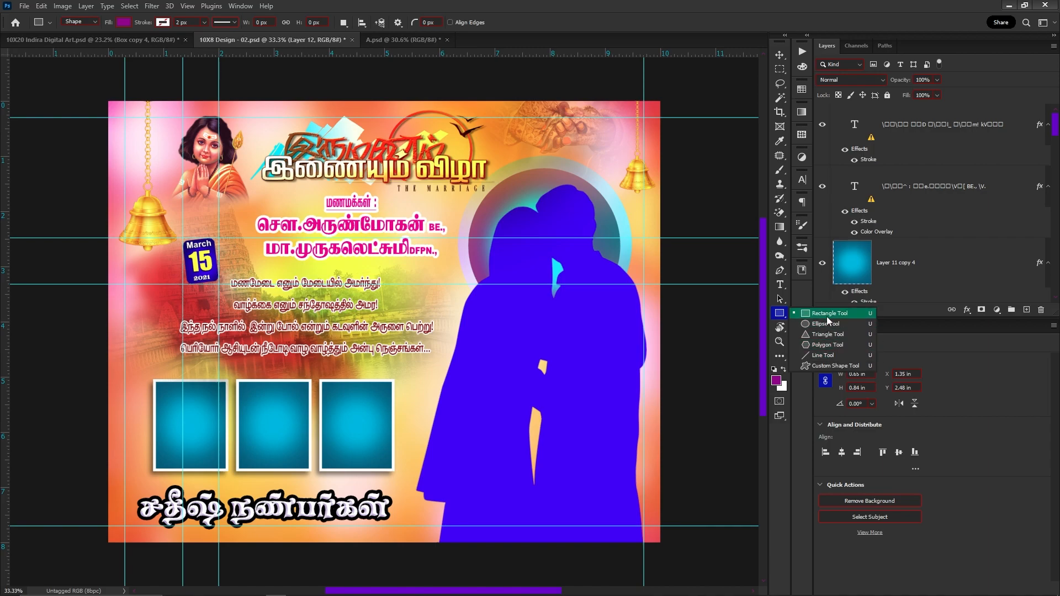
left_click_drag(460, 323, 560, 422)
key("ctrl+shift+]")
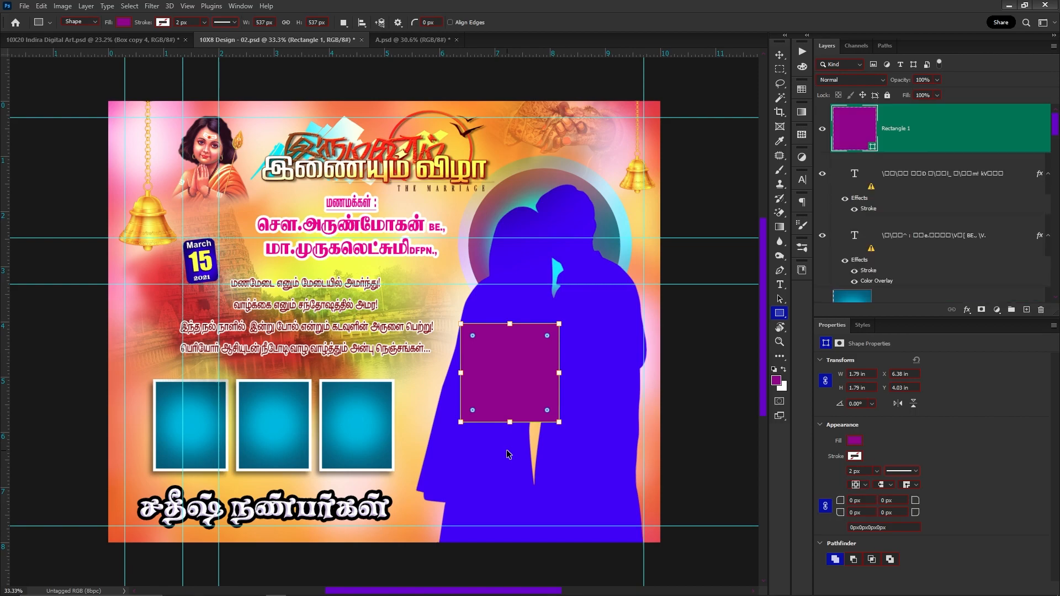
left_click_drag(294, 223, 394, 322)
key("v")
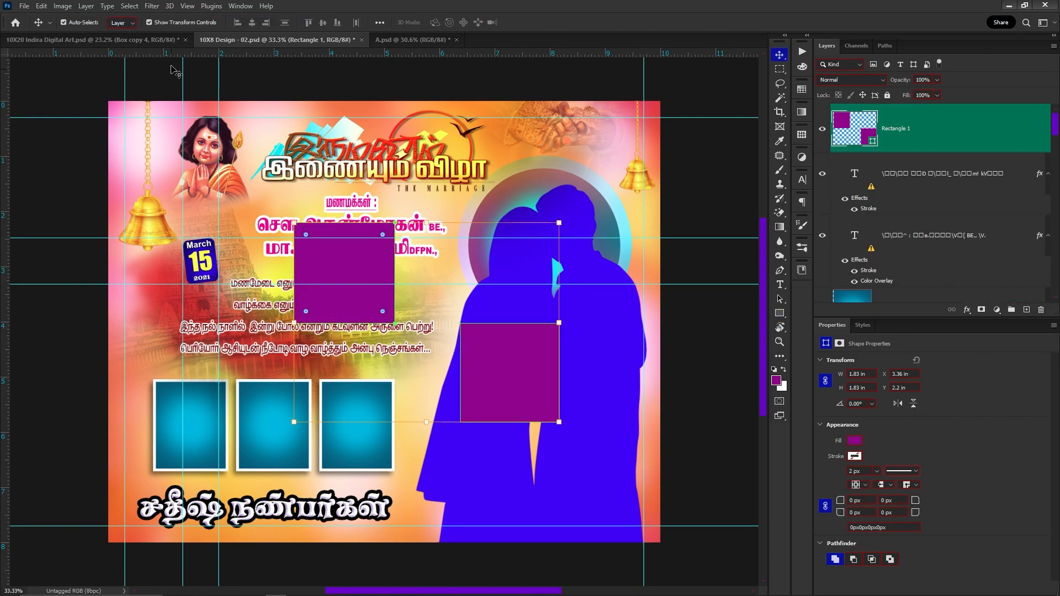
Create new guides from the two purple squares and inspect how they frame the shapes.
left_click(186, 6)
mouse_move(248, 296)
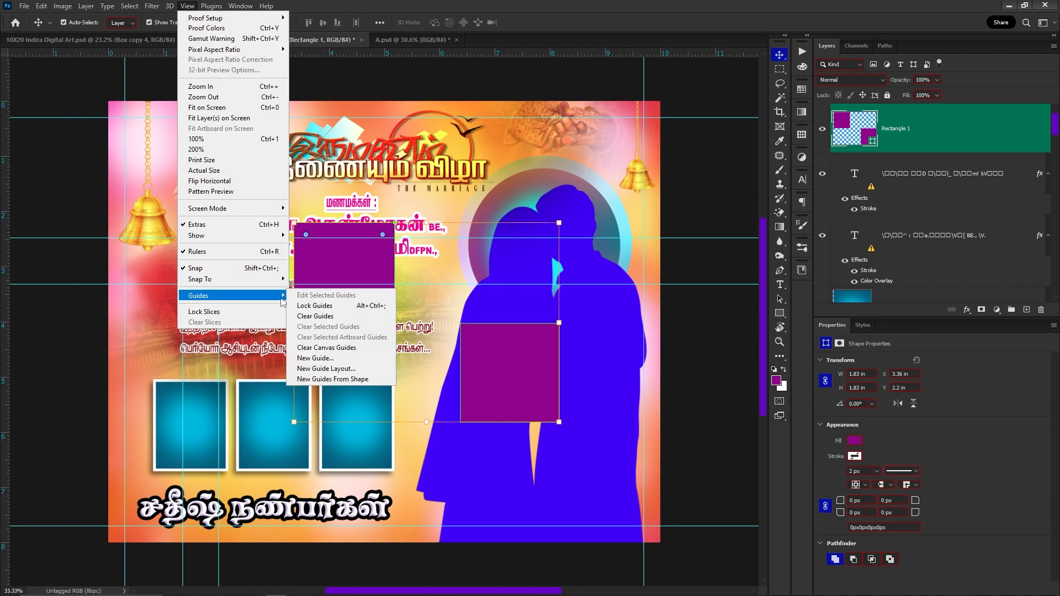
left_click(332, 381)
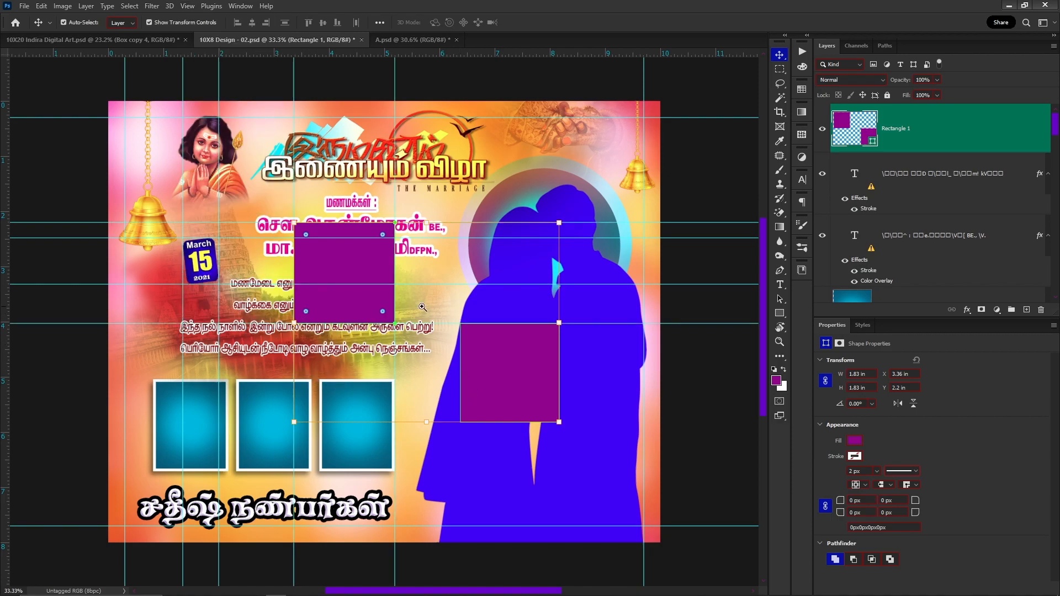
scroll(451, 351, "up", 3)
scroll(379, 255, "down", 2)
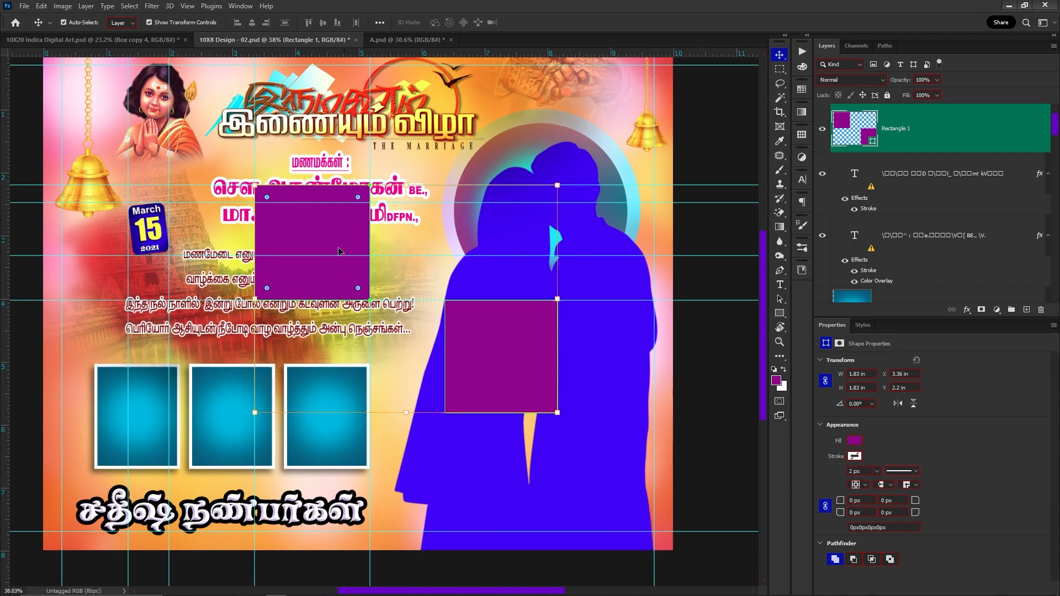
left_click_drag(260, 252, 317, 358)
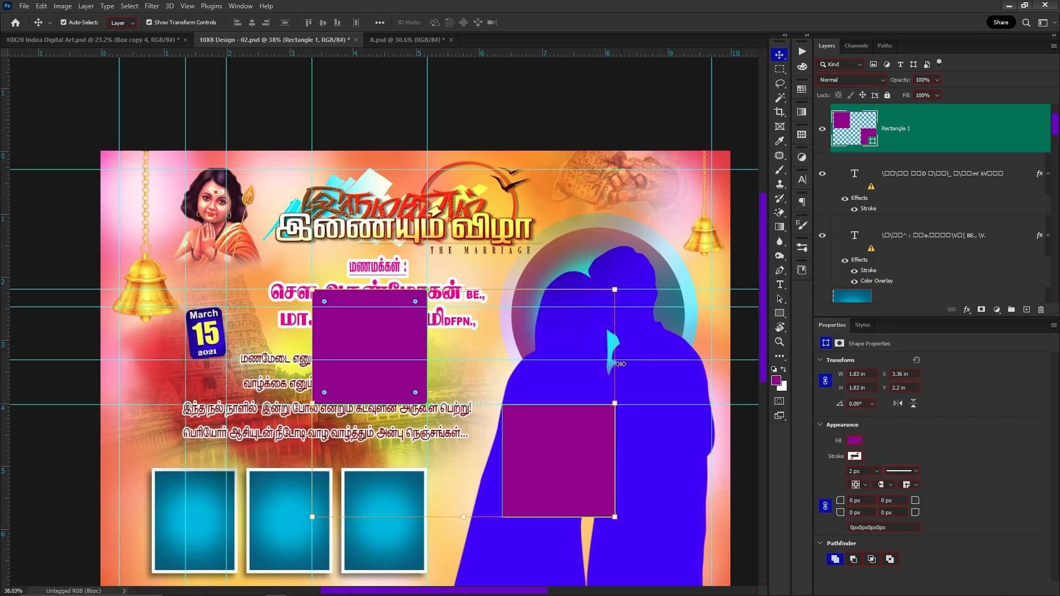
In 10X20 Indira Digital Art.psd, move the horizontal guide above the bottom row of boxes upward and undo the move.
left_click(187, 5)
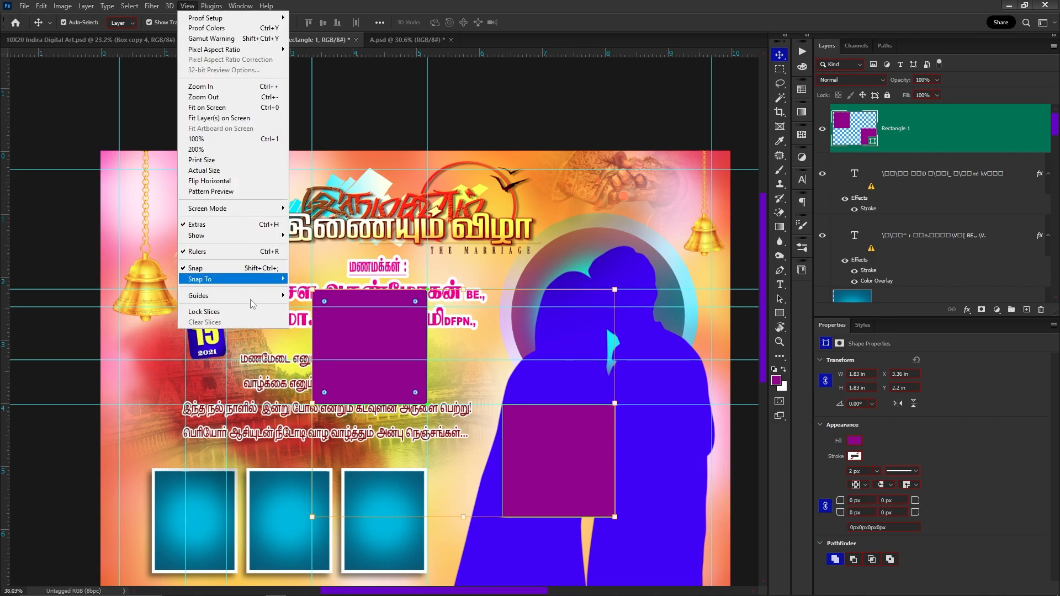
left_click(305, 260)
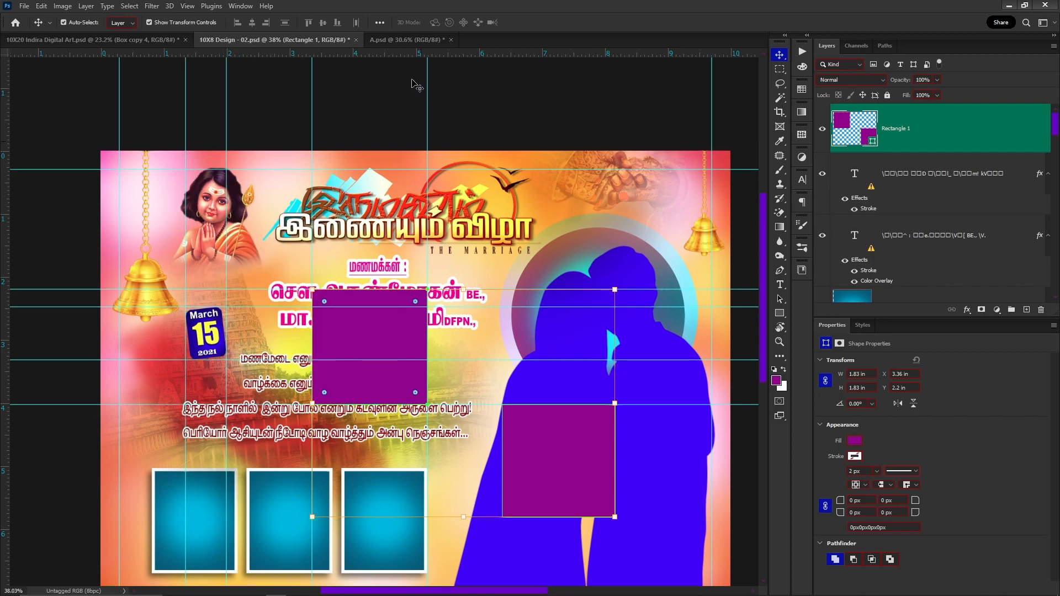
left_click(170, 44)
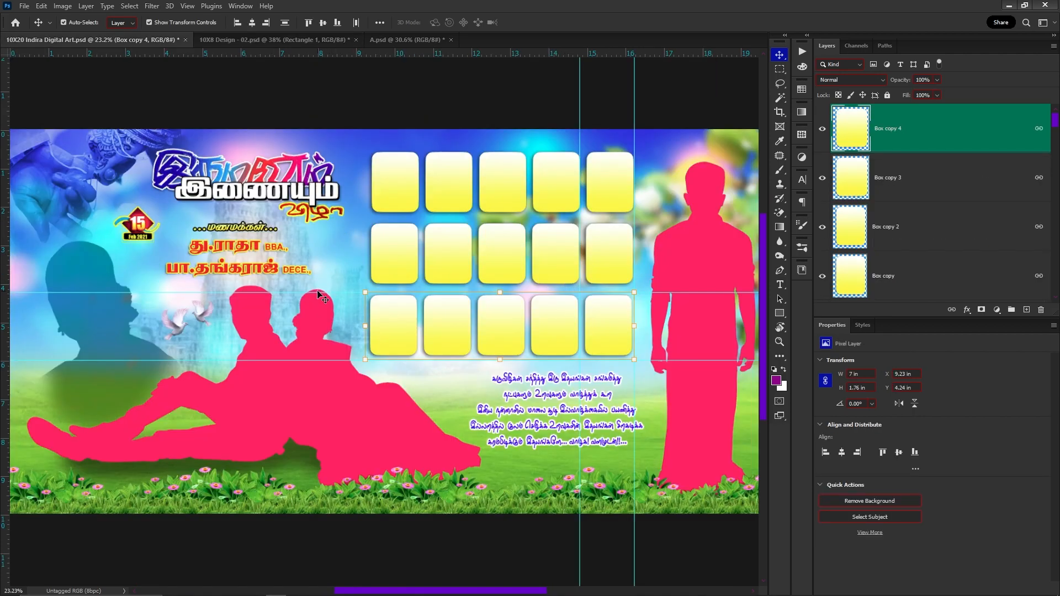
scroll(390, 305, "up", 4)
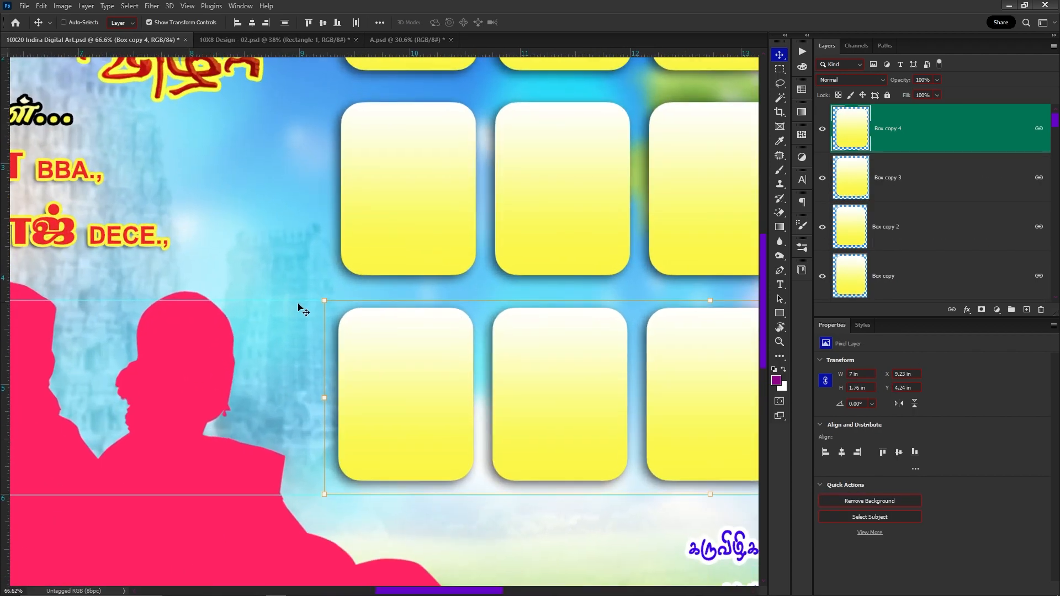
left_click_drag(298, 299, 338, 202)
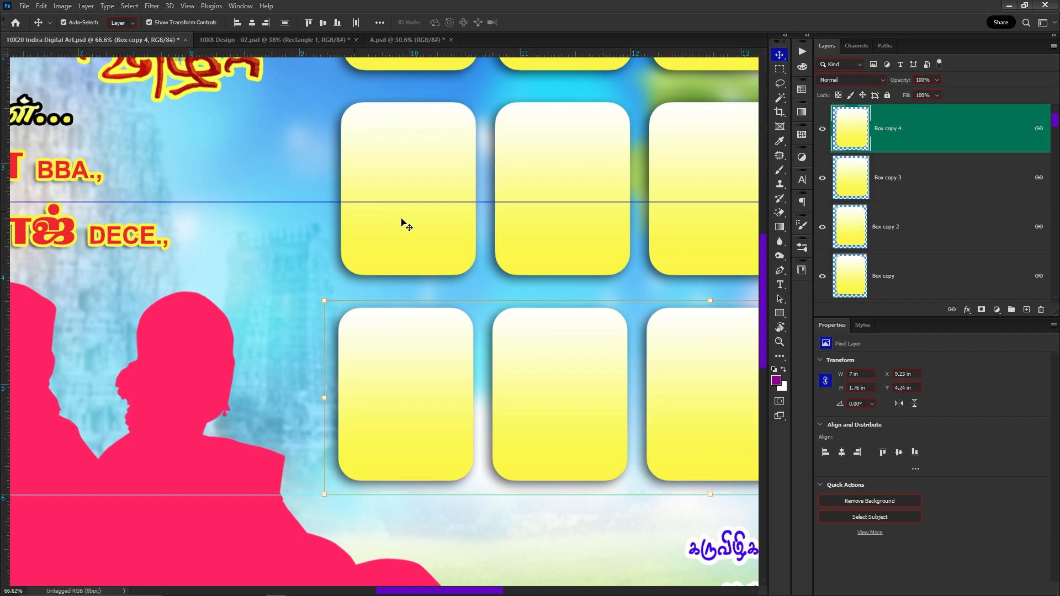
key("ctrl+z")
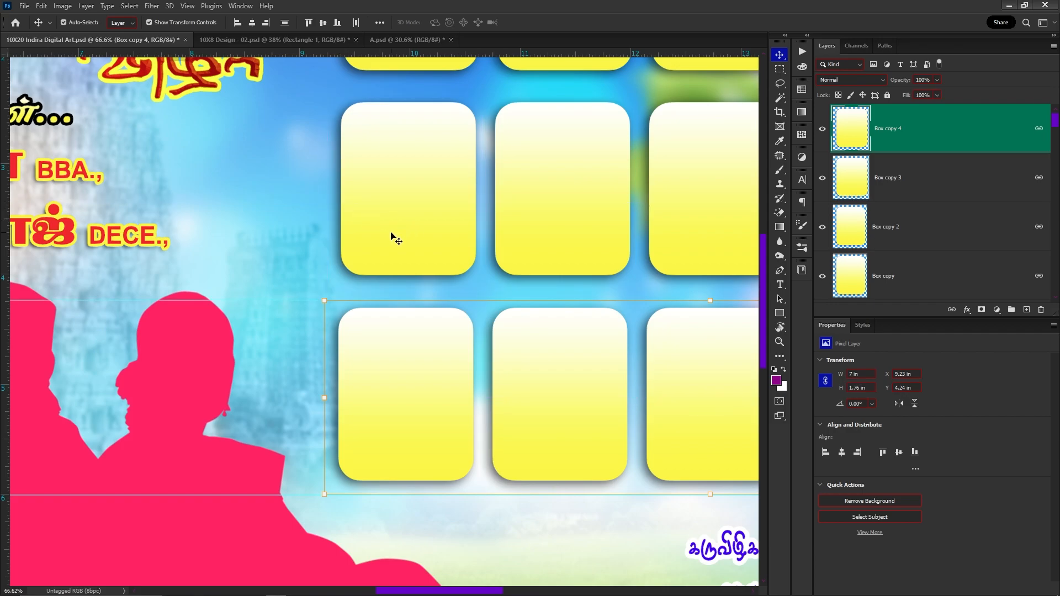
Lock the guides and try to grab the horizontal guide above the bottom row of boxes.
left_click(192, 7)
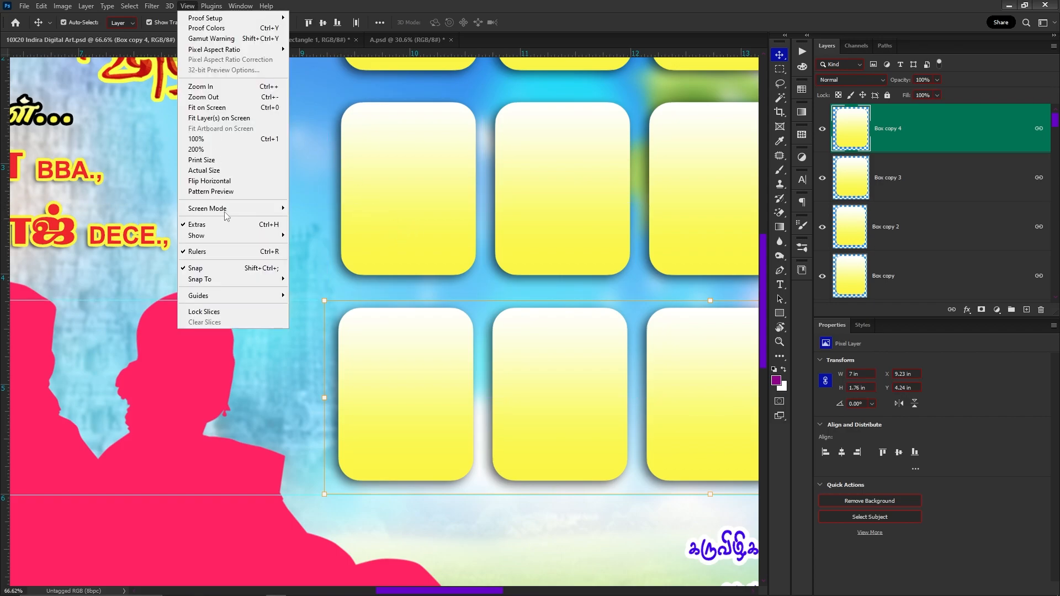
mouse_move(246, 296)
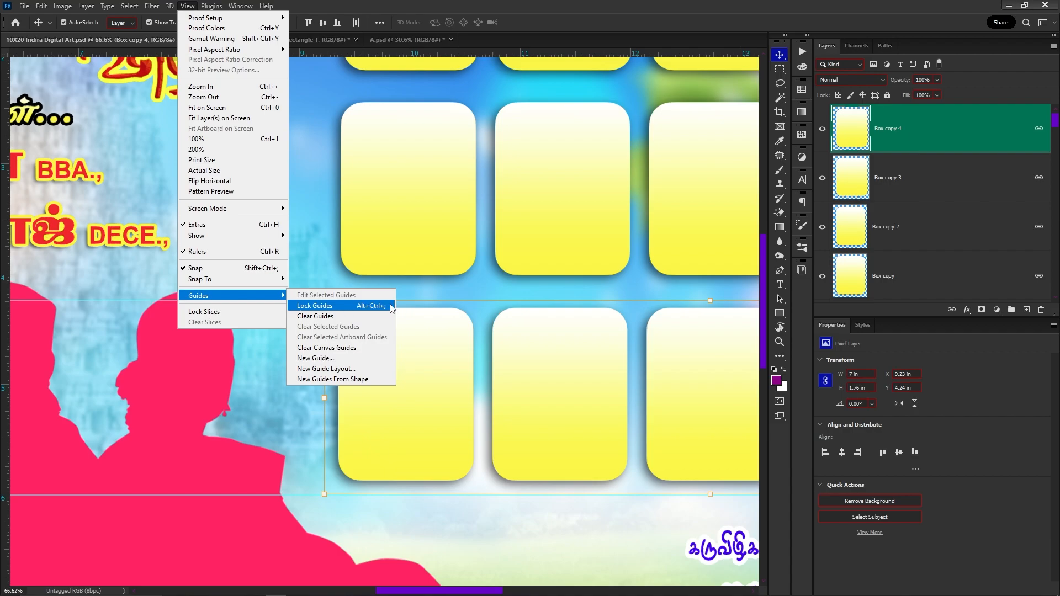
left_click(389, 306)
left_click(285, 300)
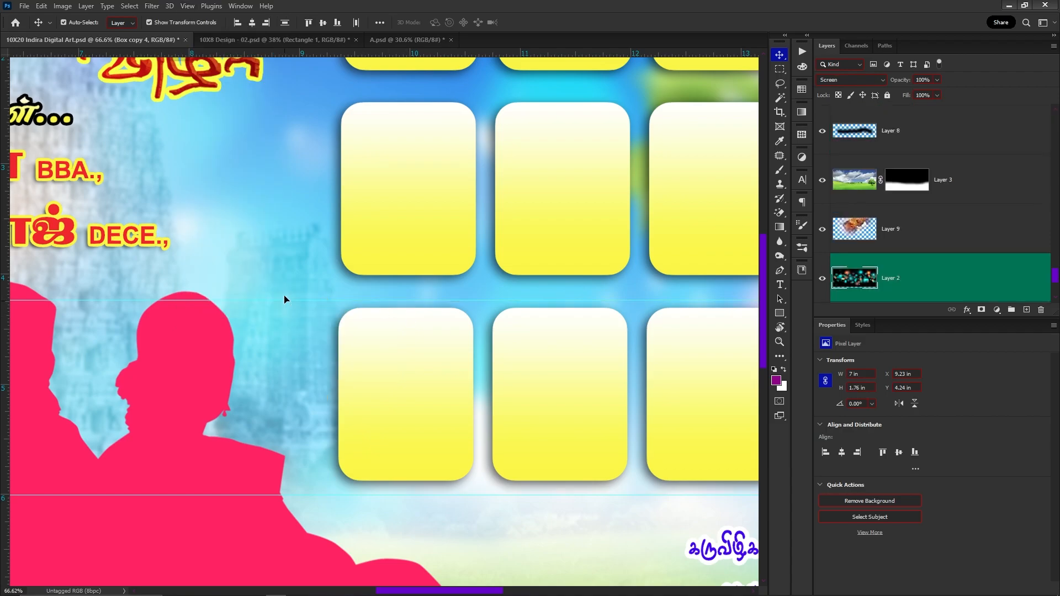
left_click(136, 335)
key("ctrl+0")
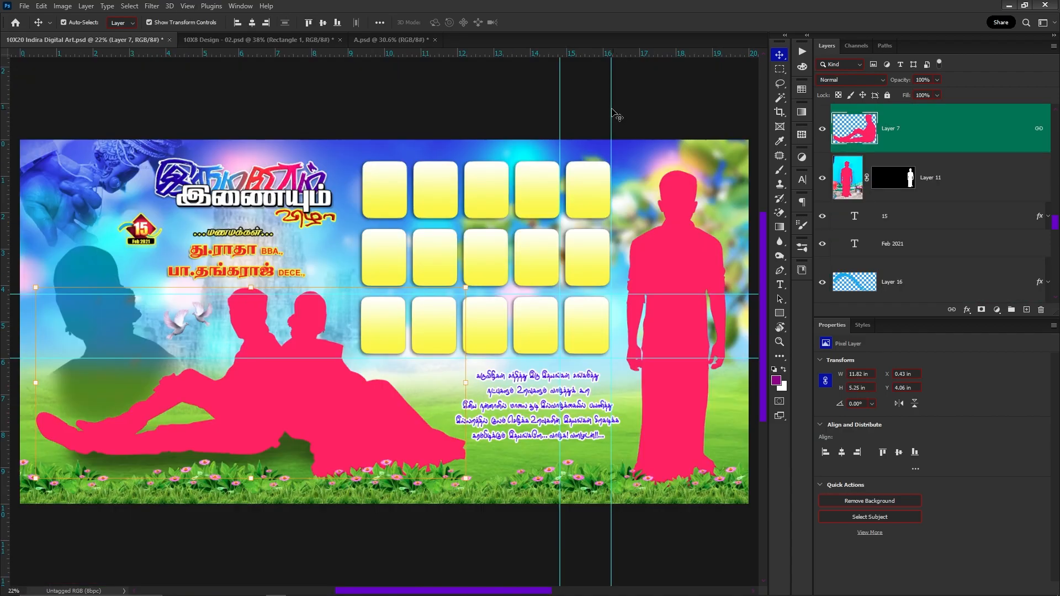
Deselect the layers and add a horizontal guide about 0.7 in below the banner's upper edge.
left_click(617, 116)
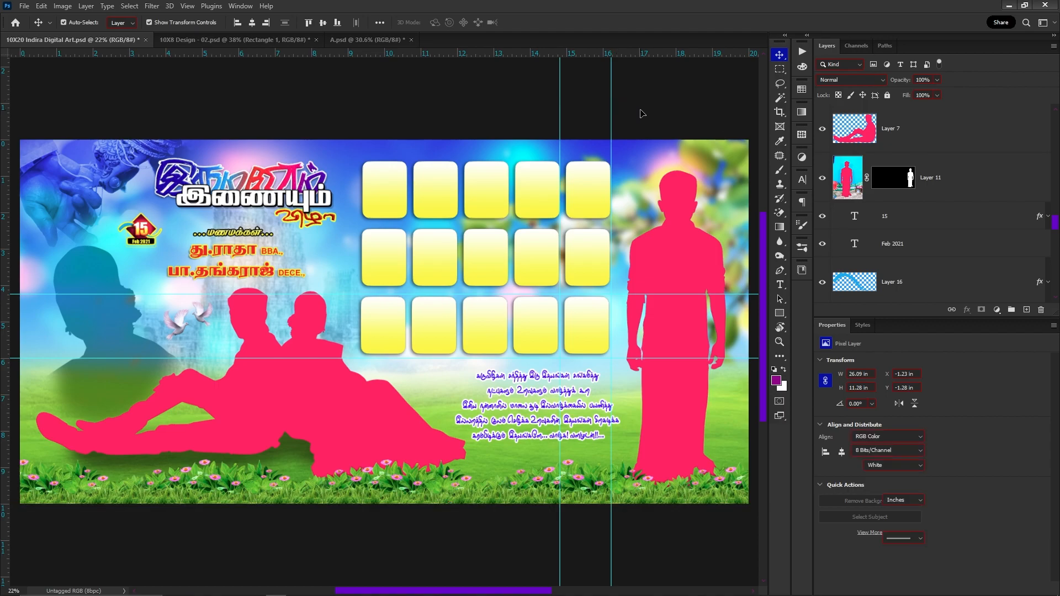
left_click_drag(600, 59, 633, 165)
left_click(634, 169)
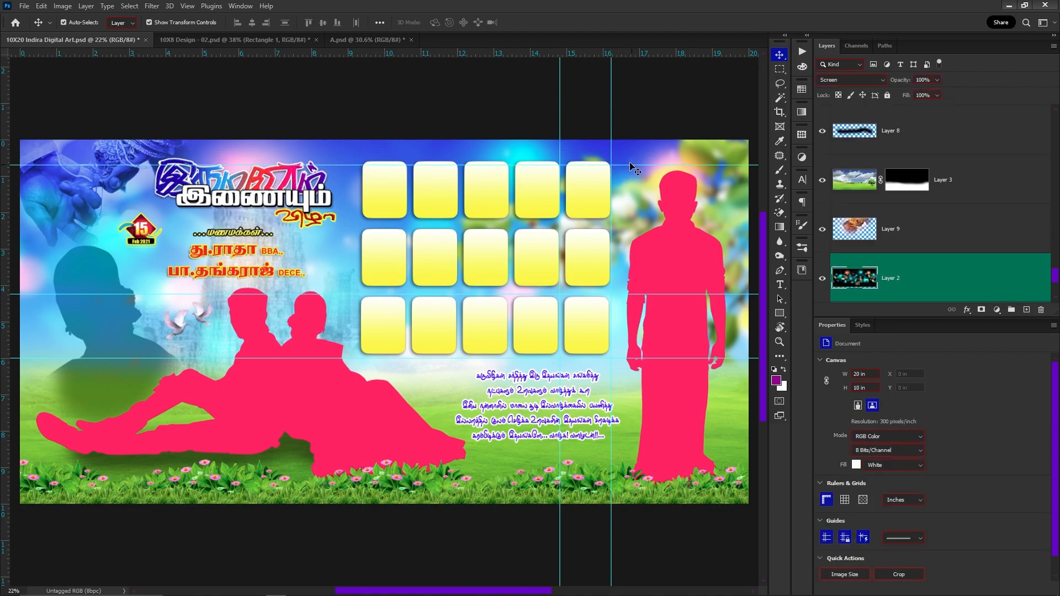
Close 10X20 Indira Digital Art.psd without saving the changes.
scroll(658, 210, "down", 2)
scroll(657, 210, "up", 1)
key("ctrl+0")
key("ctrl+w")
key("n")
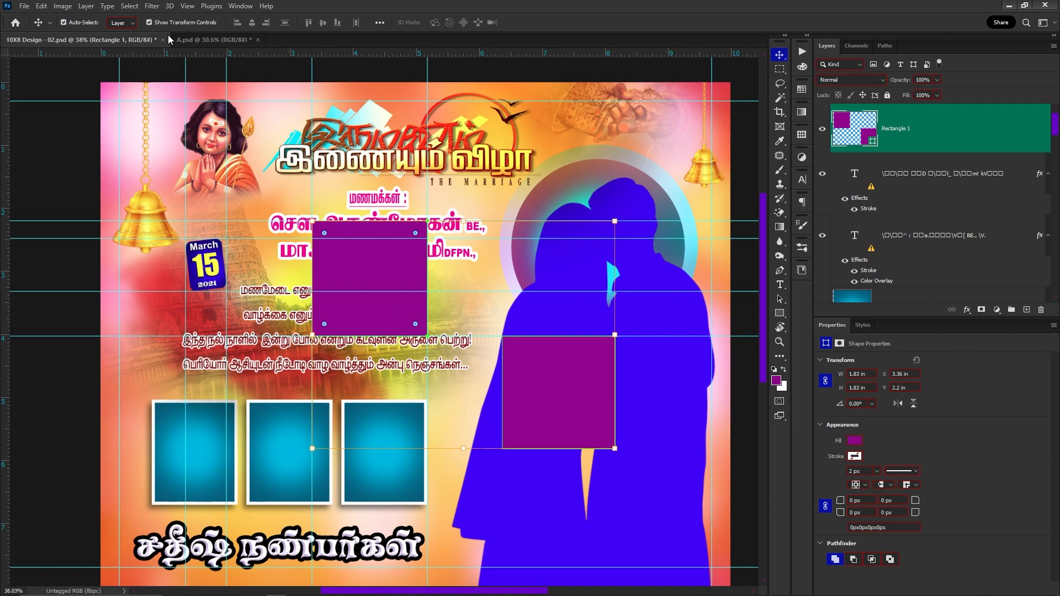
Clear all guides from 10X8 Design - 02.psd.
left_click(184, 7)
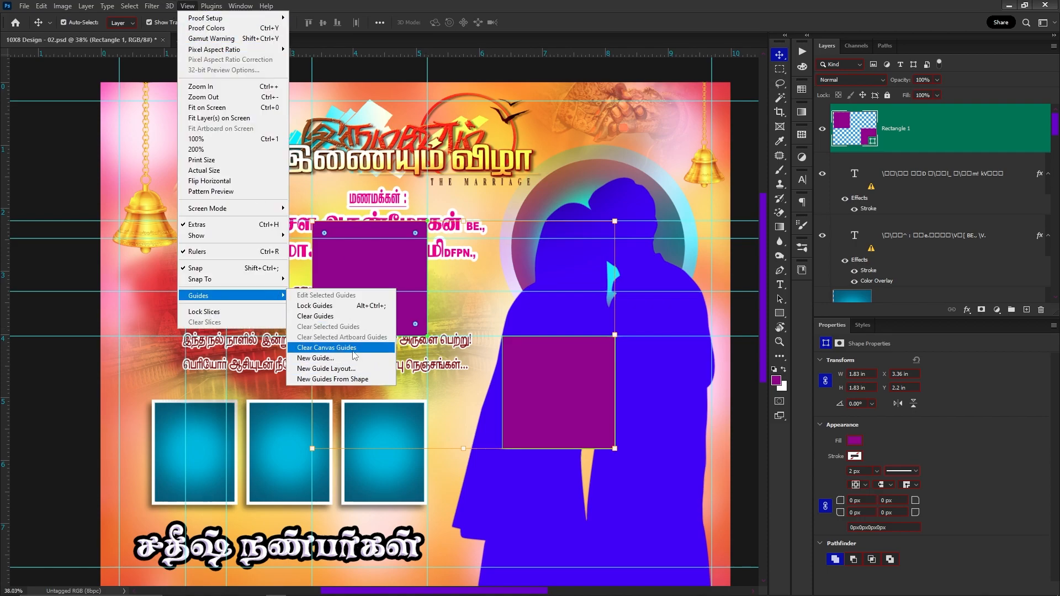
left_click(354, 316)
scroll(521, 375, "down", 2)
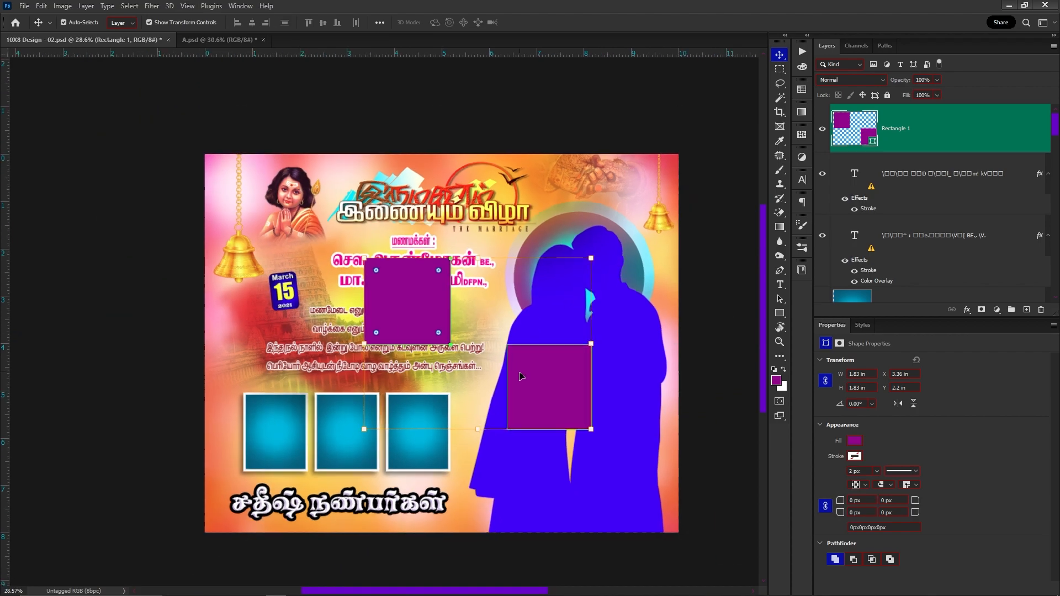
Delete the purple squares covering the names and the couple silhouette on the wedding banner.
key("ctrl+t")
left_click(496, 224)
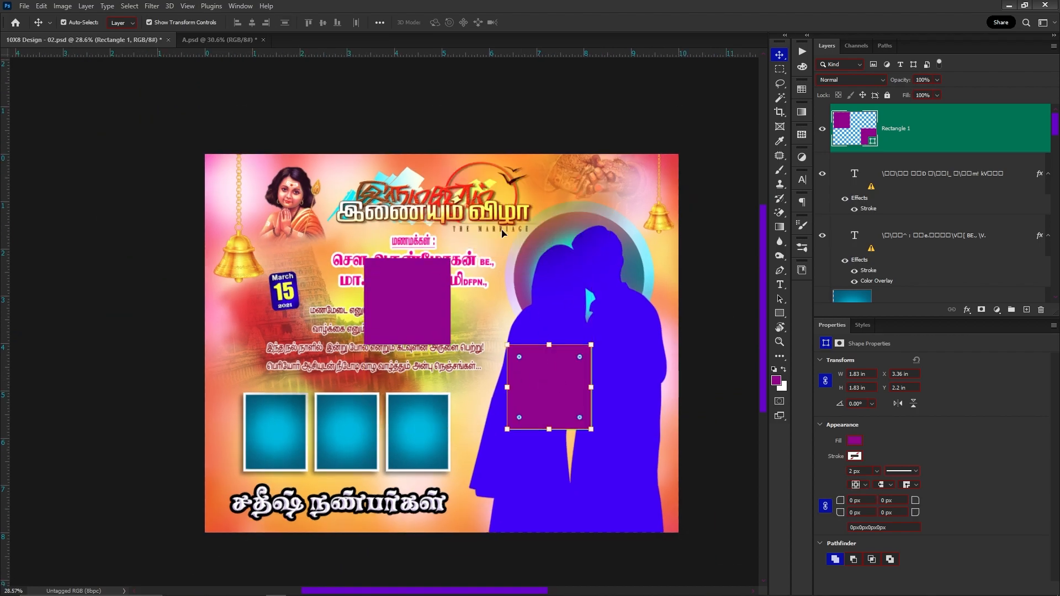
key("Delete")
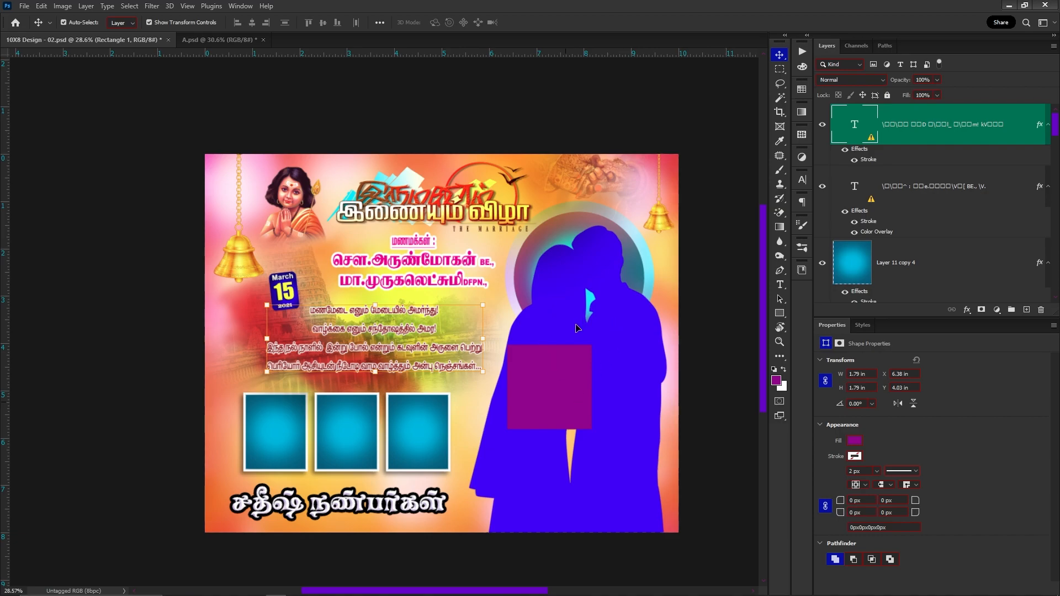
Move the couple silhouette against the banner's right edge and the large golden bell flush with its left edge.
left_click(609, 346)
left_click_drag(618, 382, 626, 381)
left_click(242, 269)
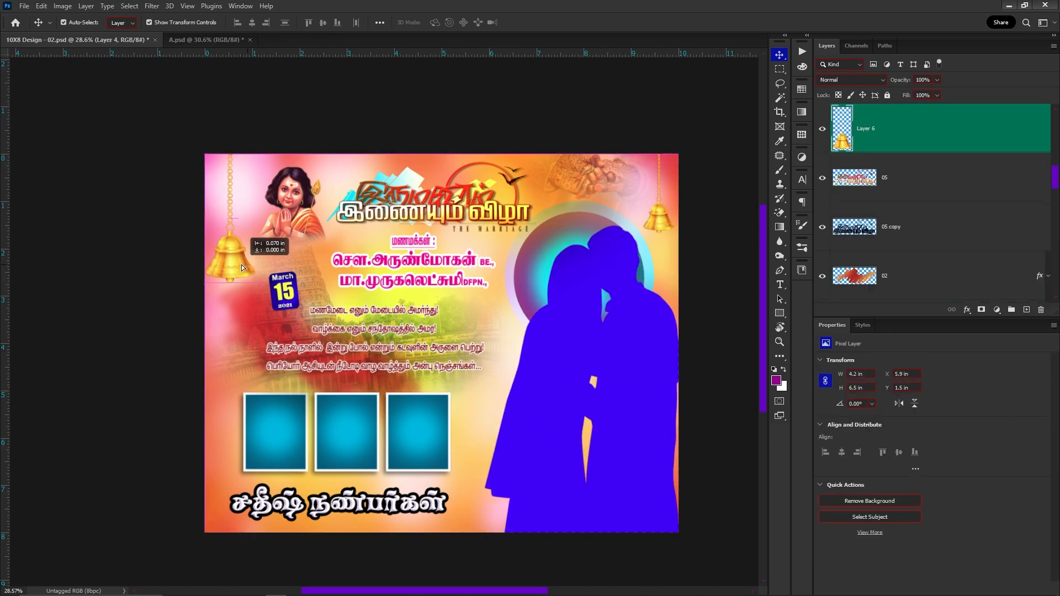
scroll(241, 268, "up", 4)
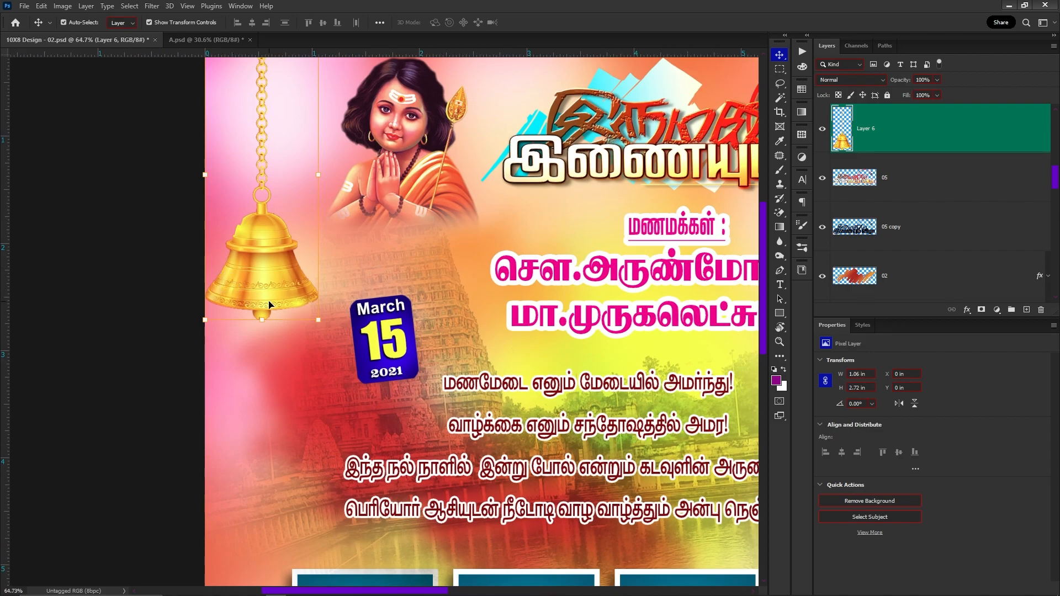
scroll(267, 305, "down", 2)
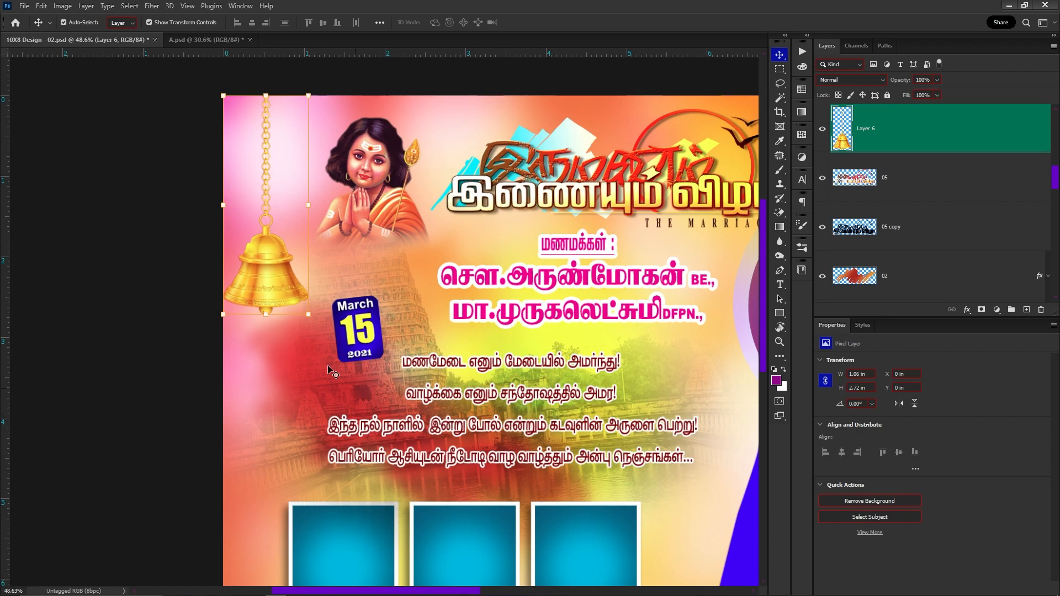
Move the outlined Tamil text below the three blue boxes close to the banner's left edge.
left_click_drag(296, 352, 299, 279)
left_click_drag(324, 146, 346, 77)
left_click_drag(376, 434, 348, 446)
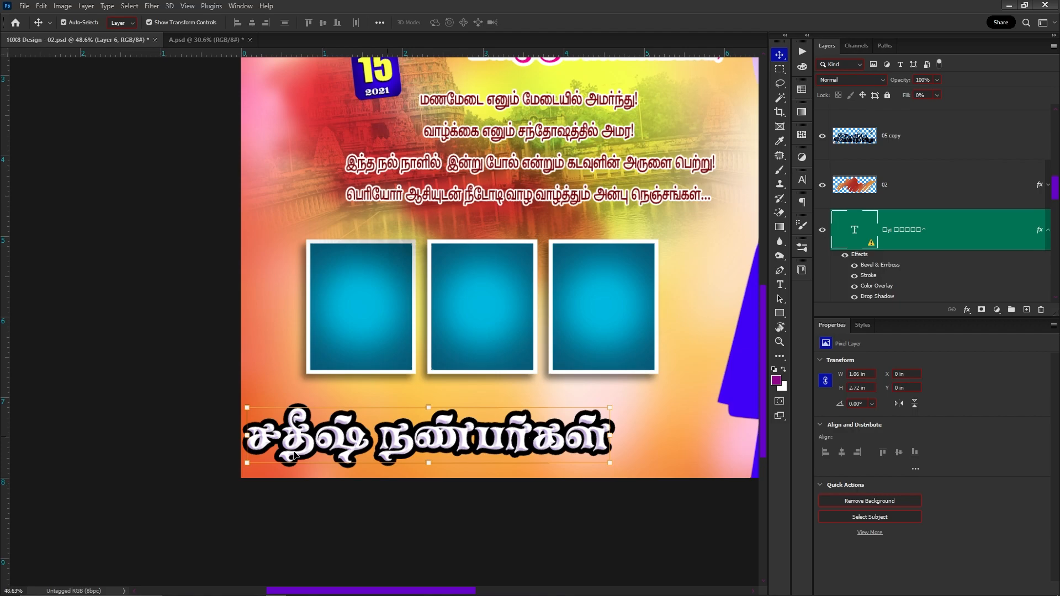
scroll(234, 430, "up", 5)
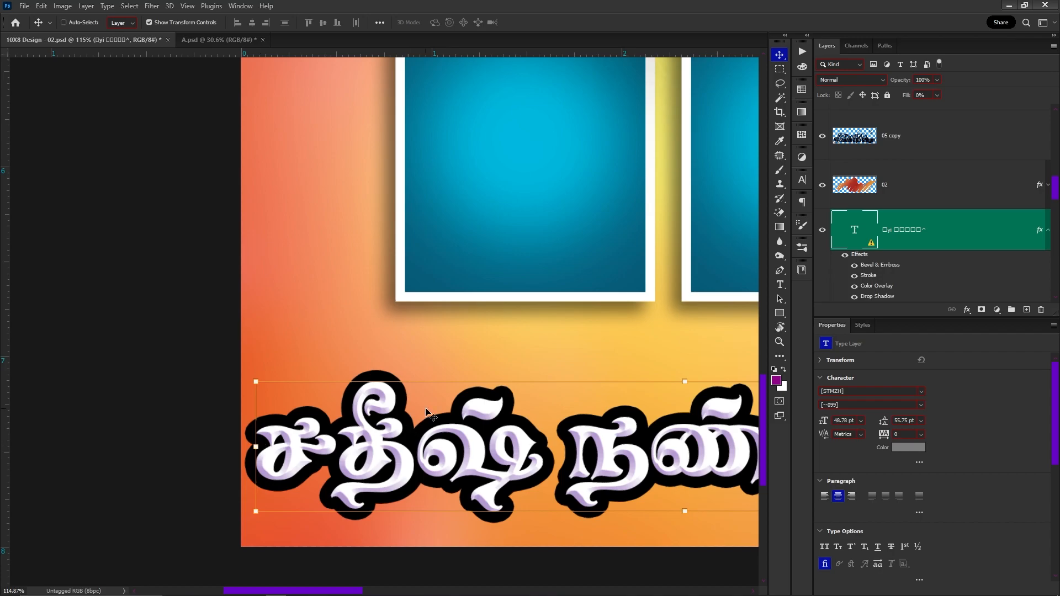
key("ctrl+0")
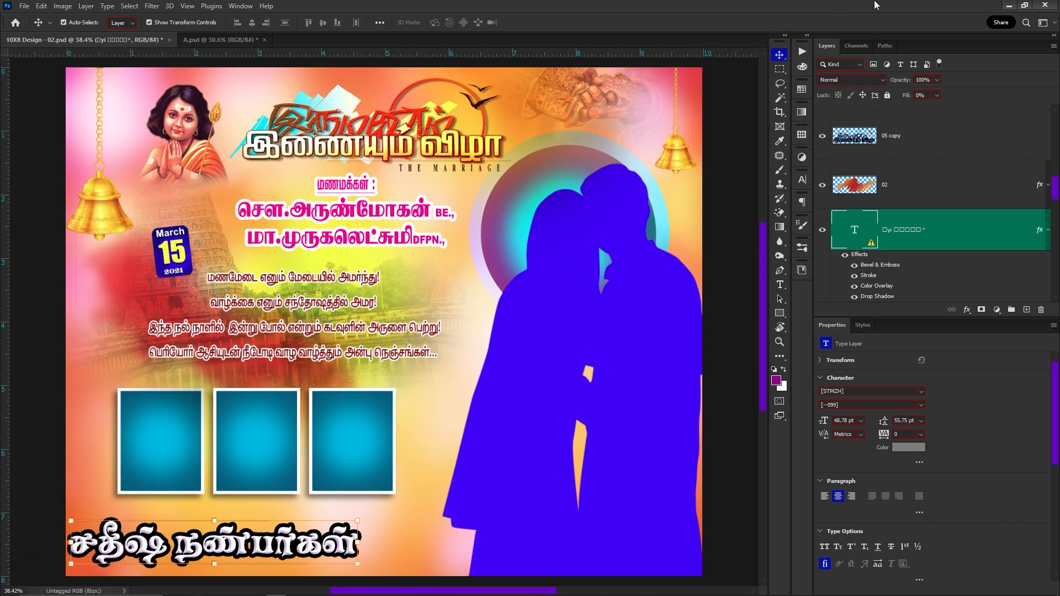
Minimize Photoshop to return to the Windows desktop.
left_click(1008, 6)
right_click(417, 230)
left_click(493, 264)
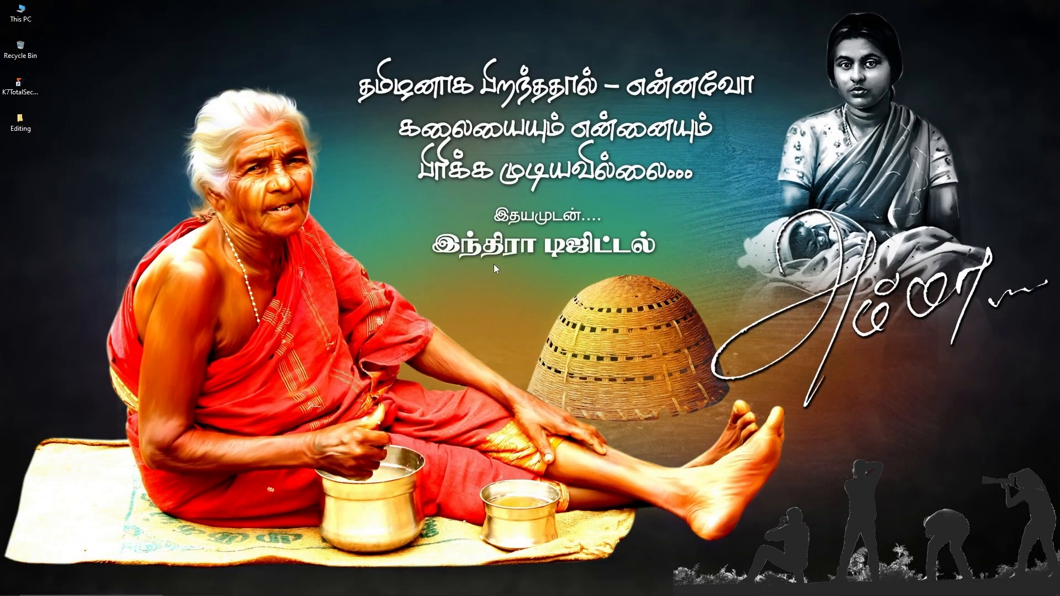